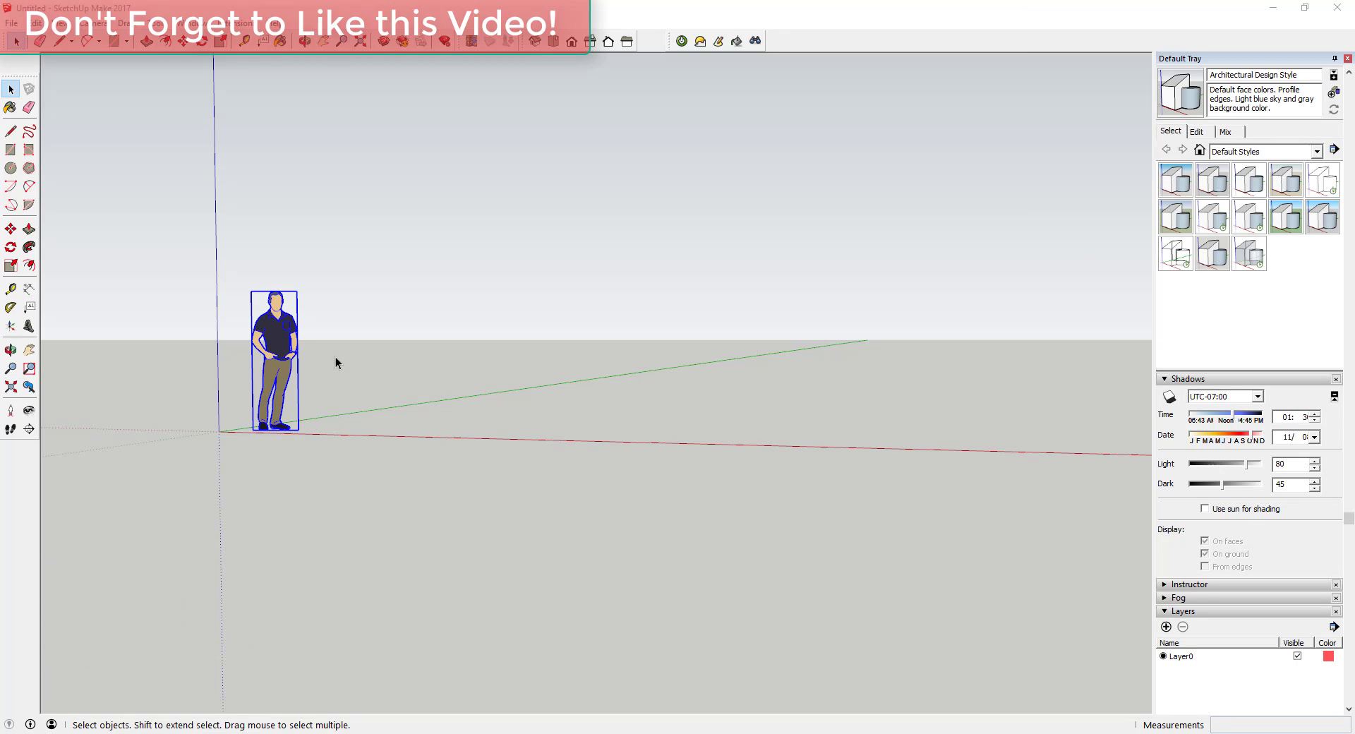
# - Orbit and zoom around the default person figure and select it
pyautogui.moveTo(336, 363); pyautogui.dragTo(366, 378, button='middle')
pyautogui.scroll(3, 261, 357)
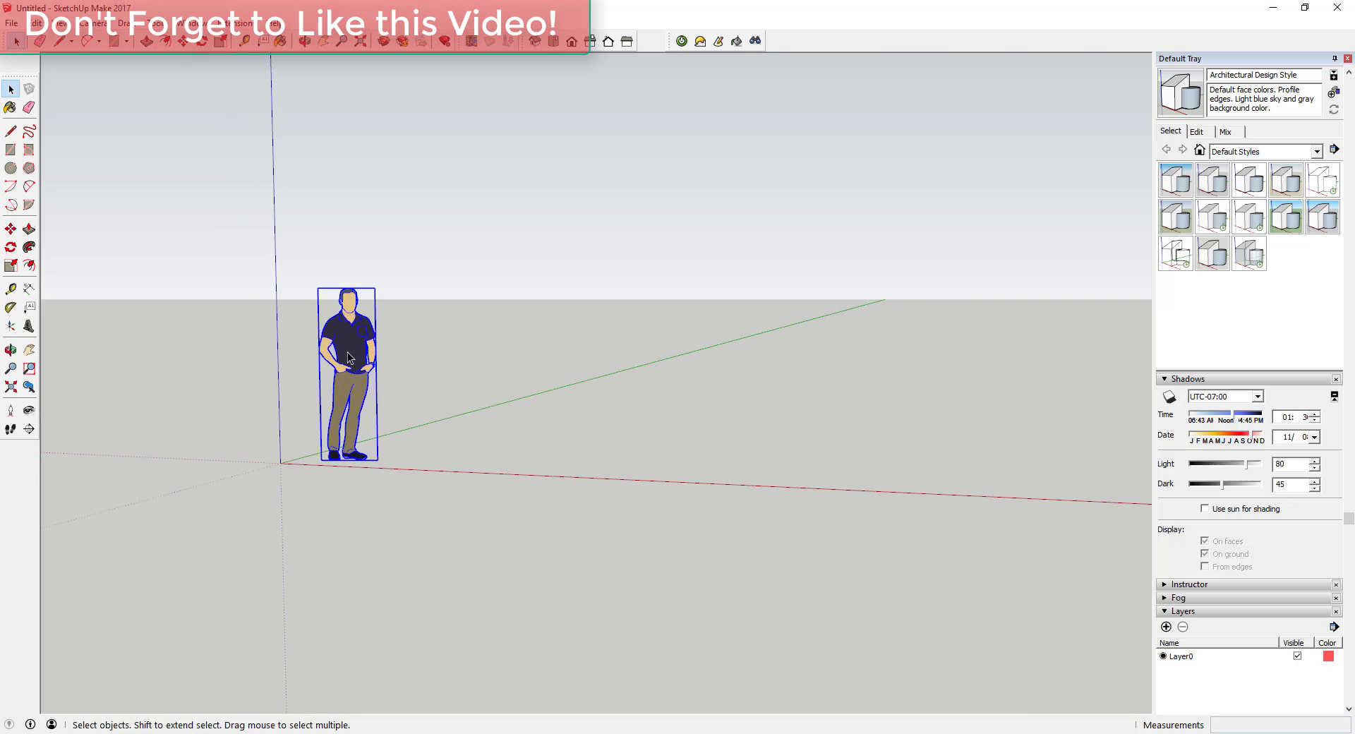
pyautogui.scroll(3, 302, 424)
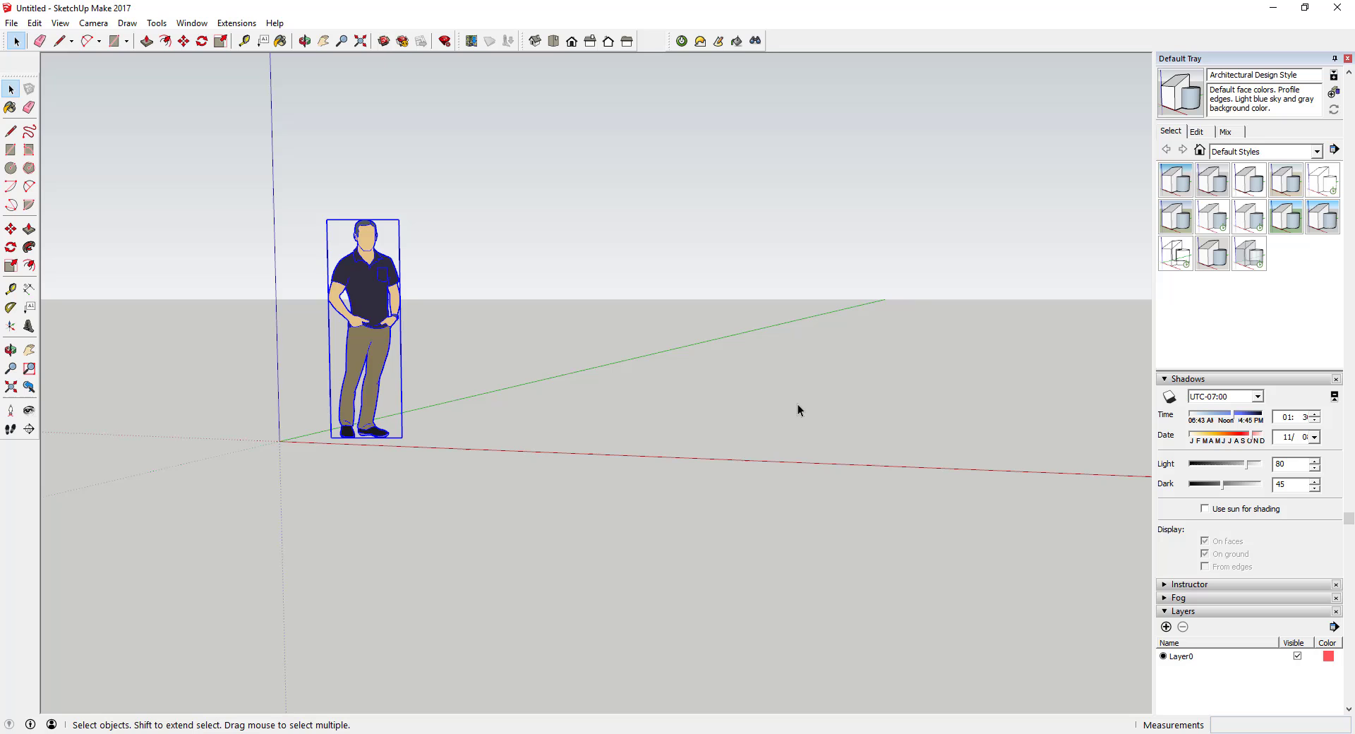
pyautogui.scroll(-3, 944, 421)
pyautogui.scroll(2, 570, 328)
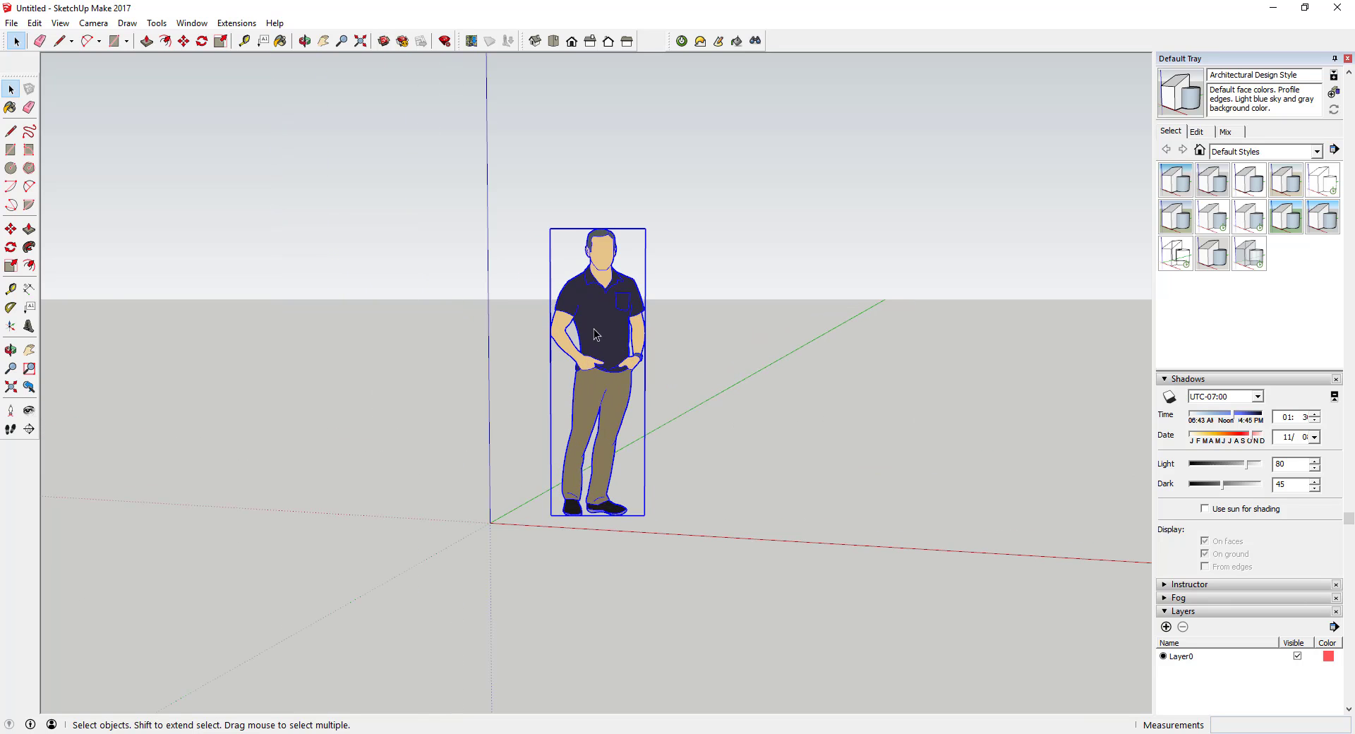
pyautogui.press('o')
pyautogui.moveTo(570, 323); pyautogui.dragTo(643, 350)
pyautogui.press('space')
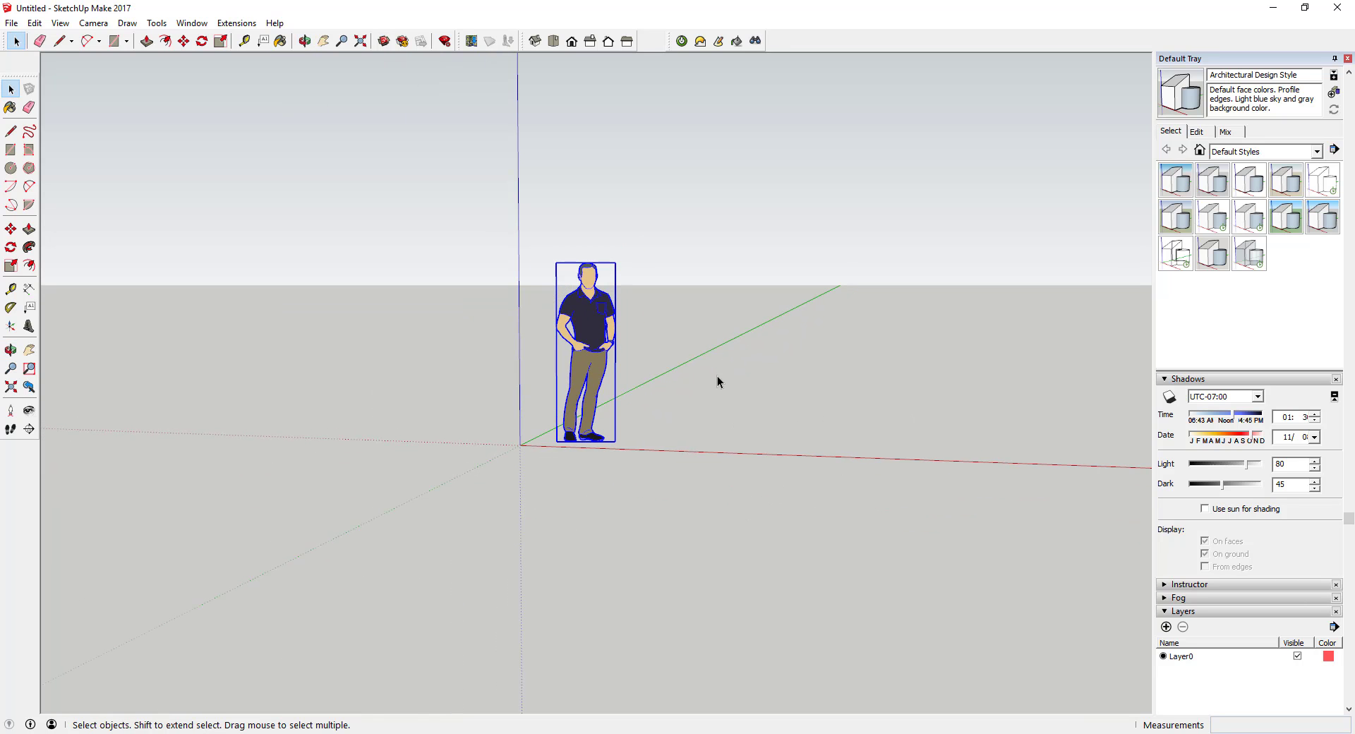
pyautogui.click(717, 376)
pyautogui.click(595, 332)
pyautogui.scroll(3, 595, 332)
# - Swing and tilt the view around the selected person figure from several angles
pyautogui.moveTo(614, 319); pyautogui.dragTo(602, 340, button='middle')
pyautogui.scroll(-3, 602, 341)
pyautogui.scroll(3, 604, 341)
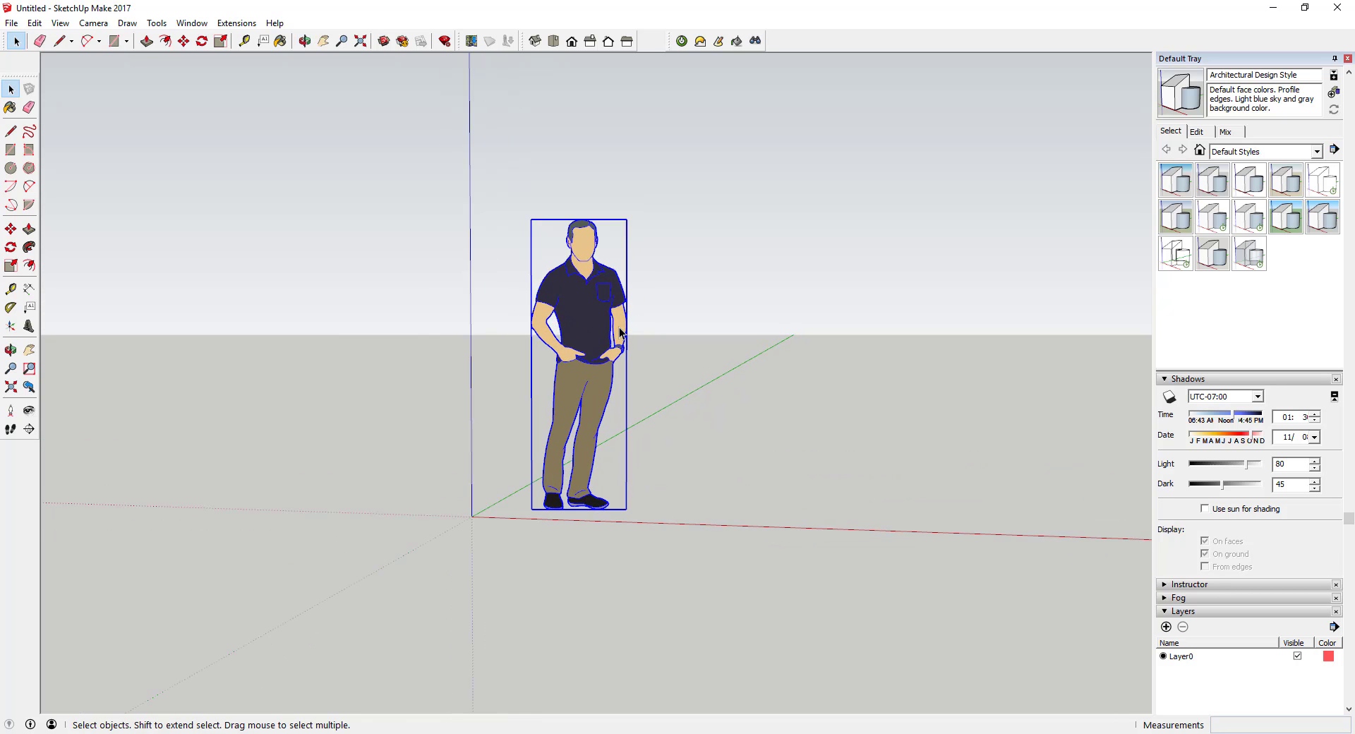
pyautogui.press('o')
pyautogui.moveTo(604, 344); pyautogui.dragTo(613, 389)
pyautogui.press('space')
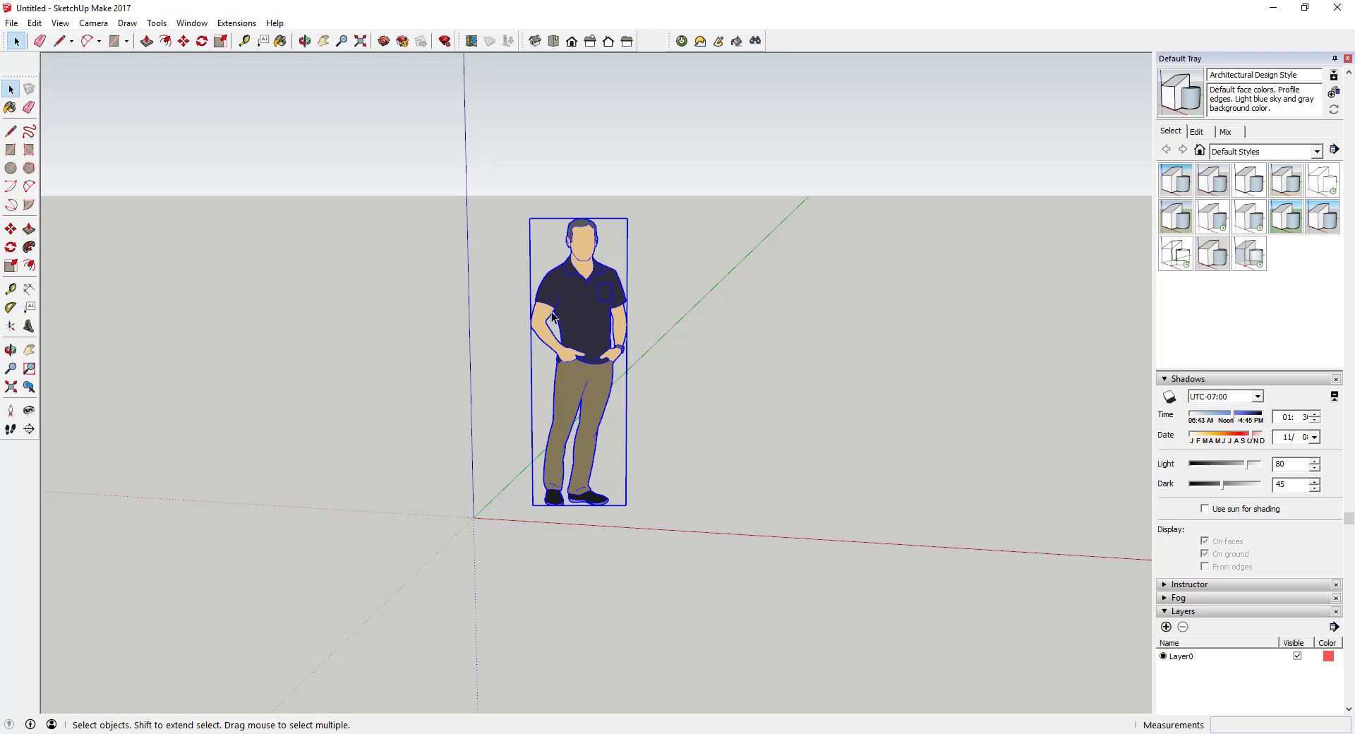
pyautogui.press('o')
pyautogui.moveTo(552, 317); pyautogui.dragTo(995, 311)
pyautogui.press('space')
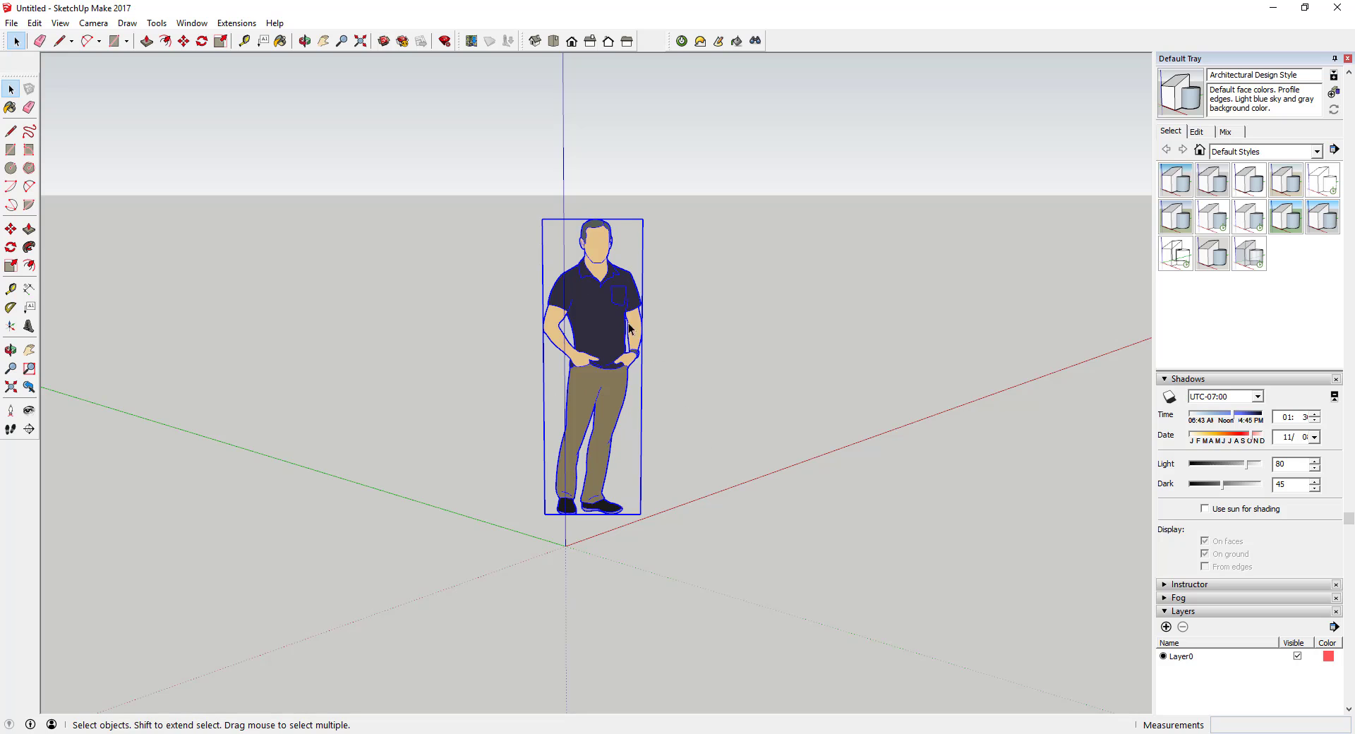
pyautogui.scroll(-2, 605, 355)
pyautogui.scroll(4, 600, 339)
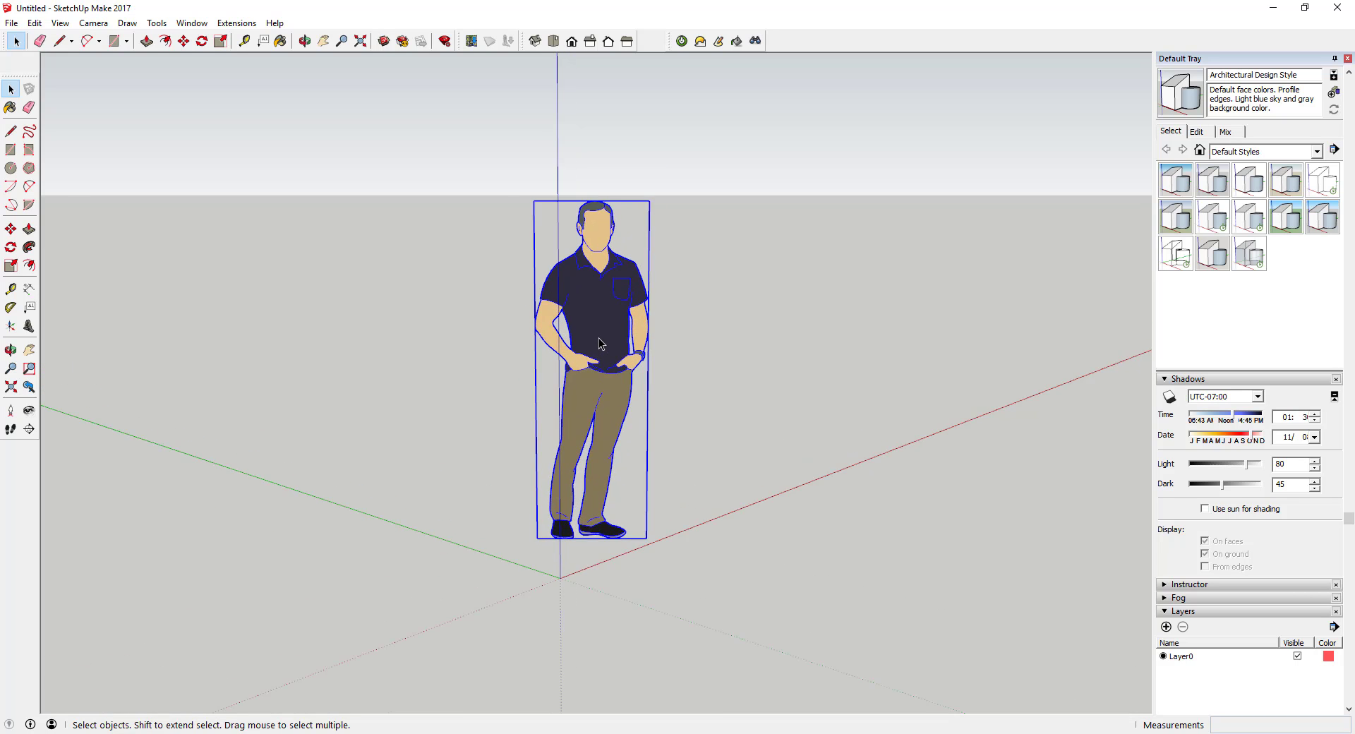
pyautogui.scroll(-1, 596, 321)
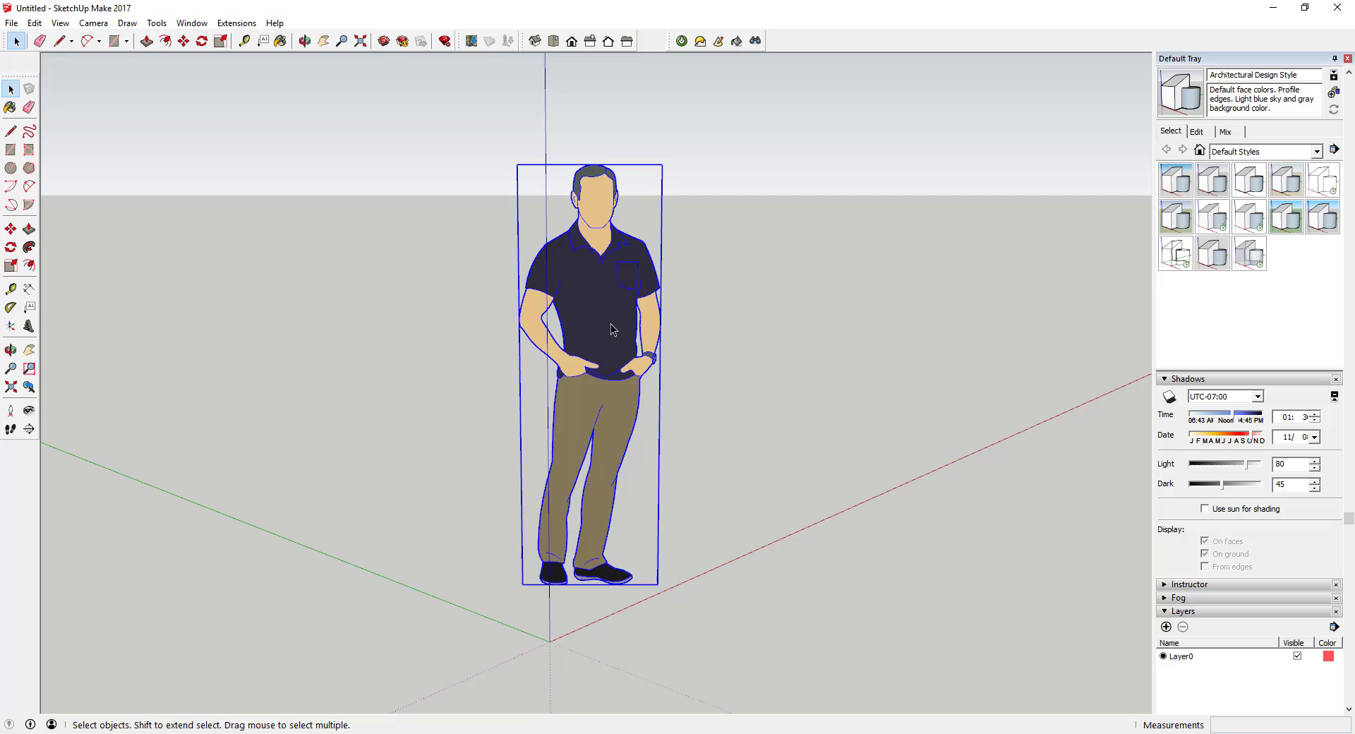
pyautogui.press('o')
pyautogui.moveTo(771, 323); pyautogui.dragTo(423, 310)
pyautogui.press('space')
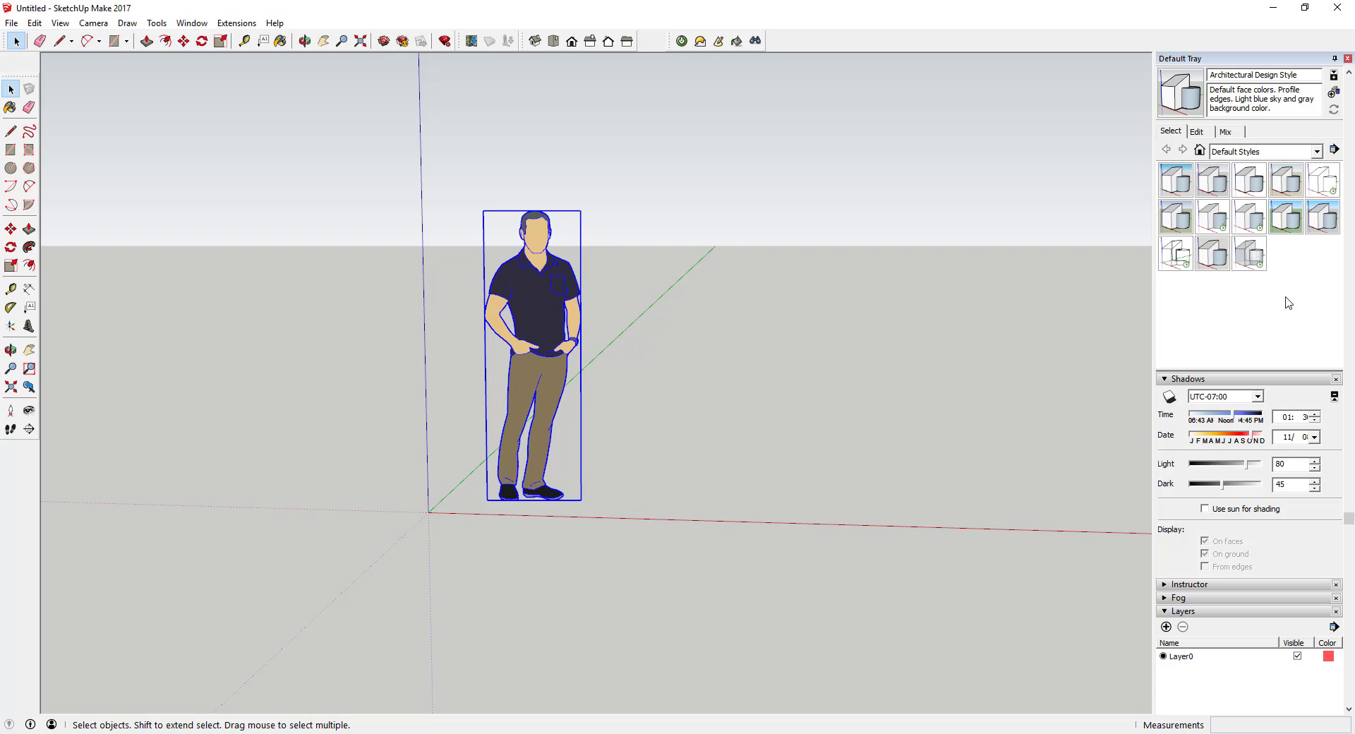
pyautogui.scroll(5, 1284, 303)
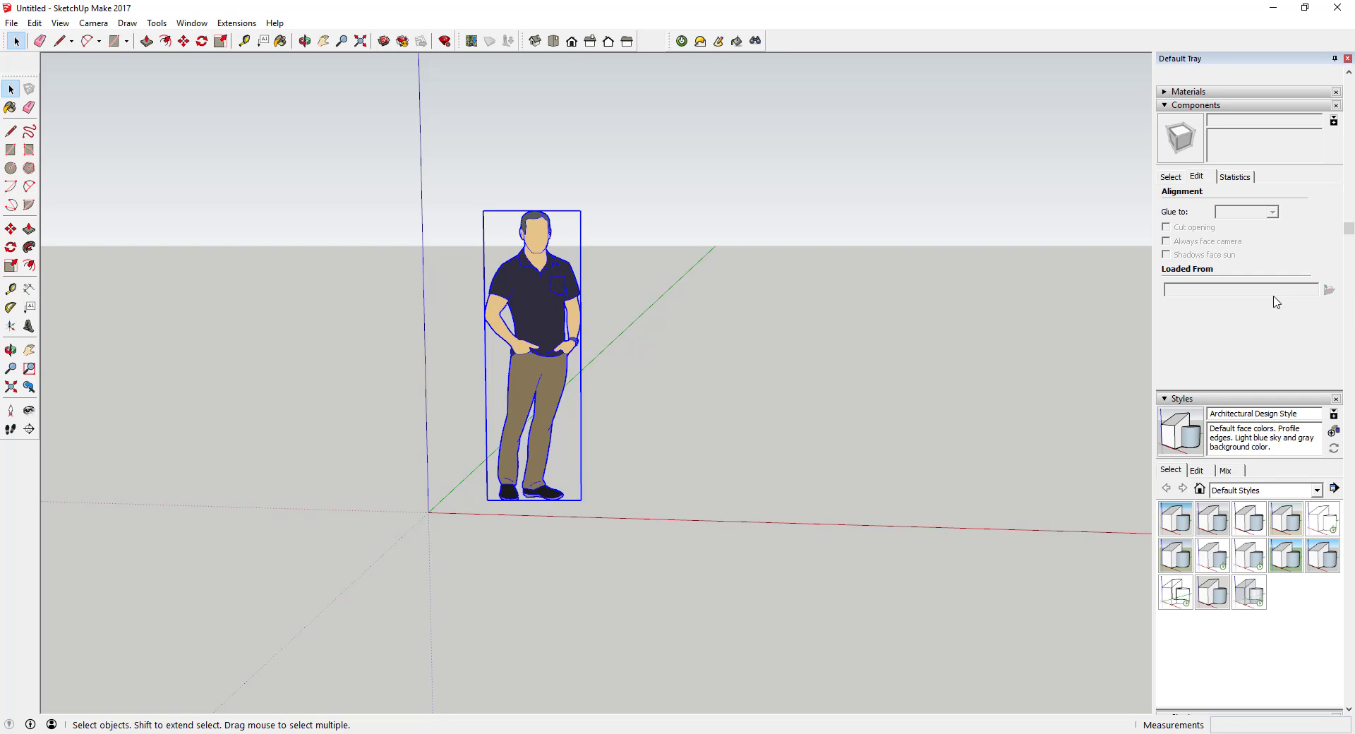
# - Delete the person figure and import Tree-Free-Download-PNG as an image
pyautogui.press('Delete')
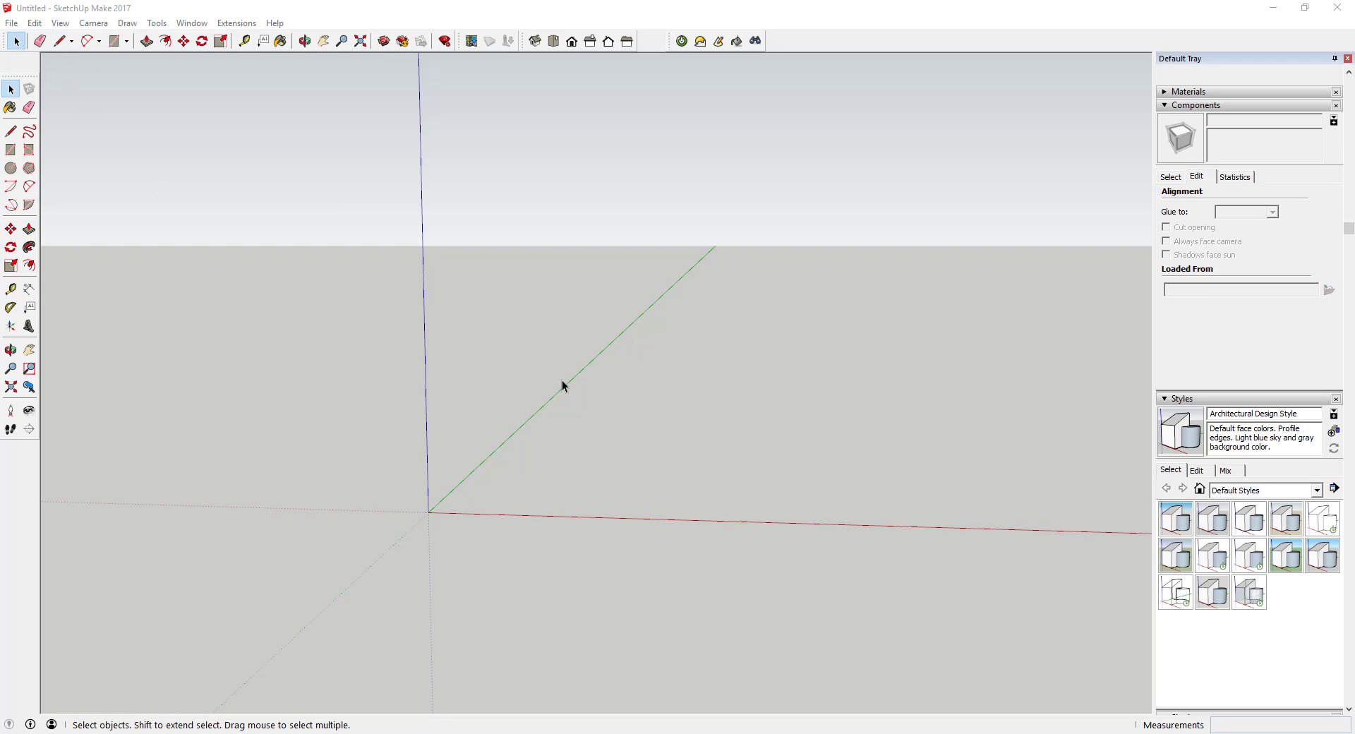
pyautogui.click(9, 25)
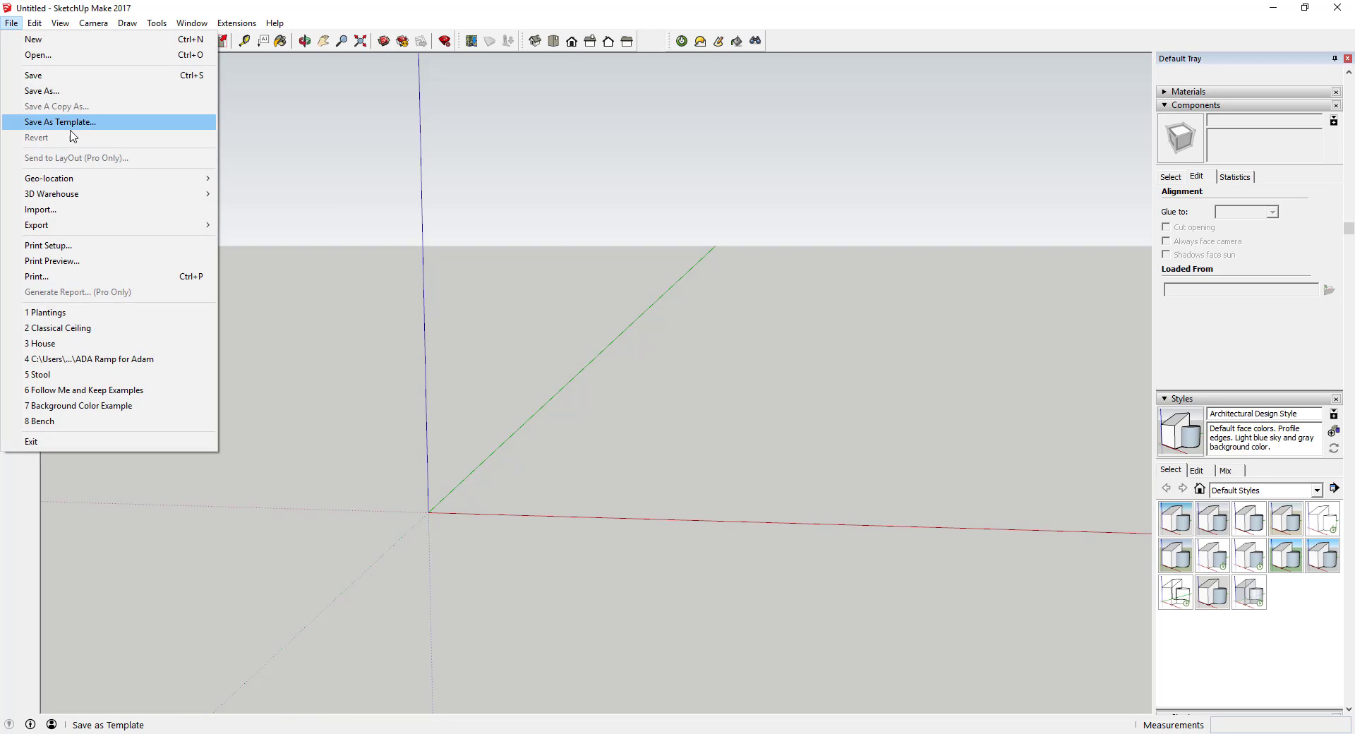
pyautogui.click(67, 210)
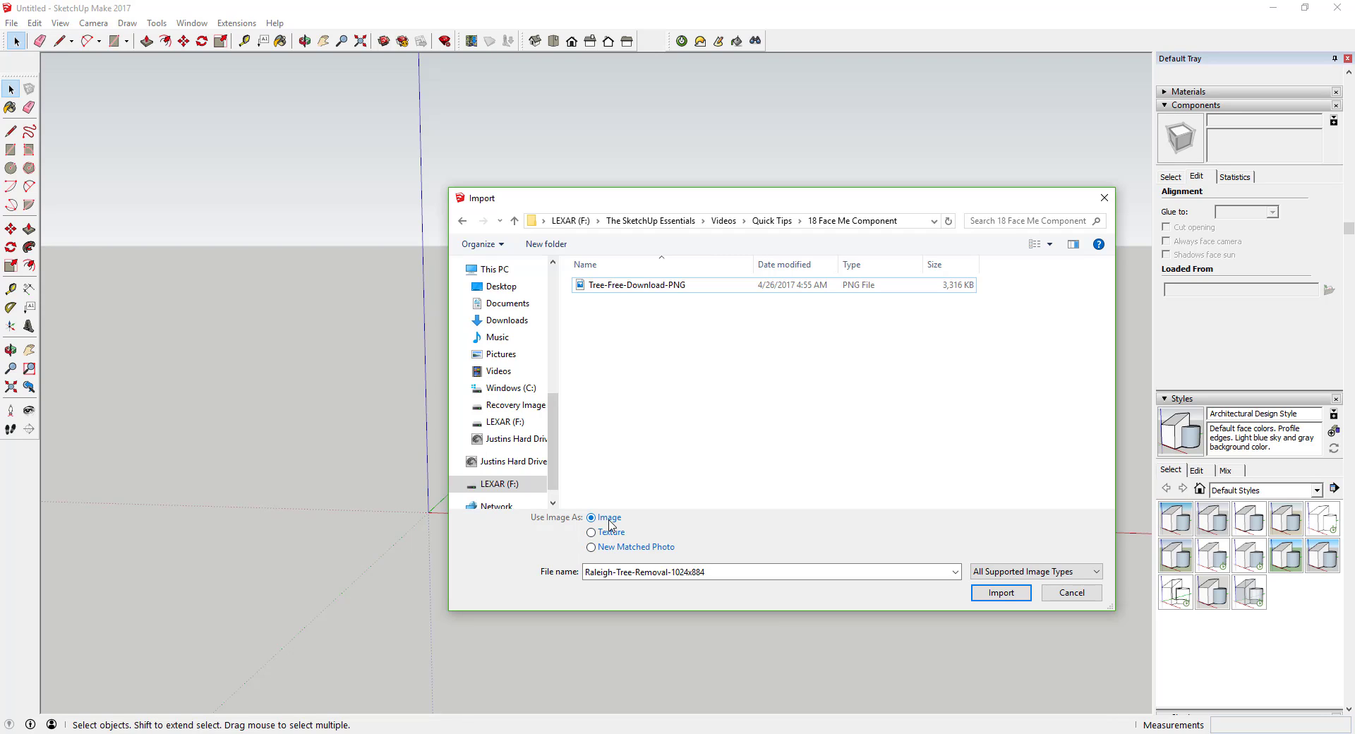
pyautogui.click(621, 285)
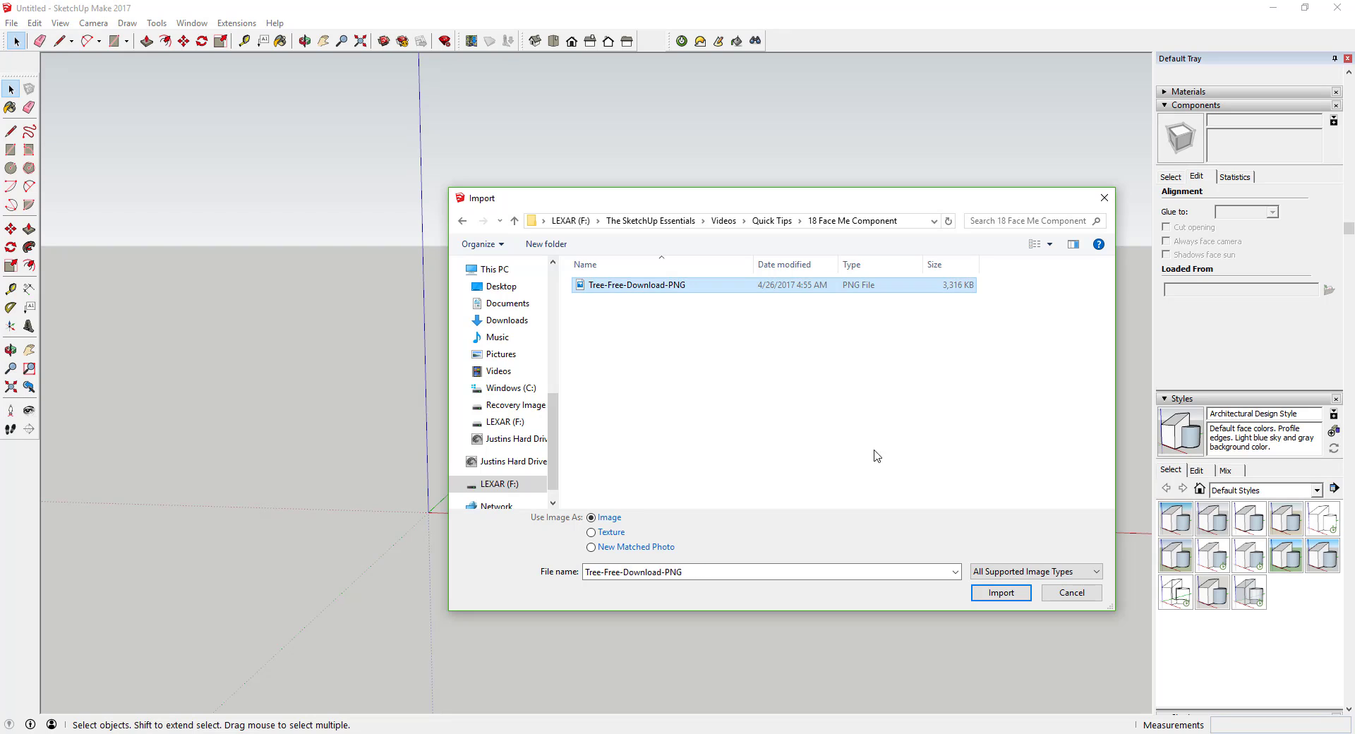
pyautogui.click(993, 593)
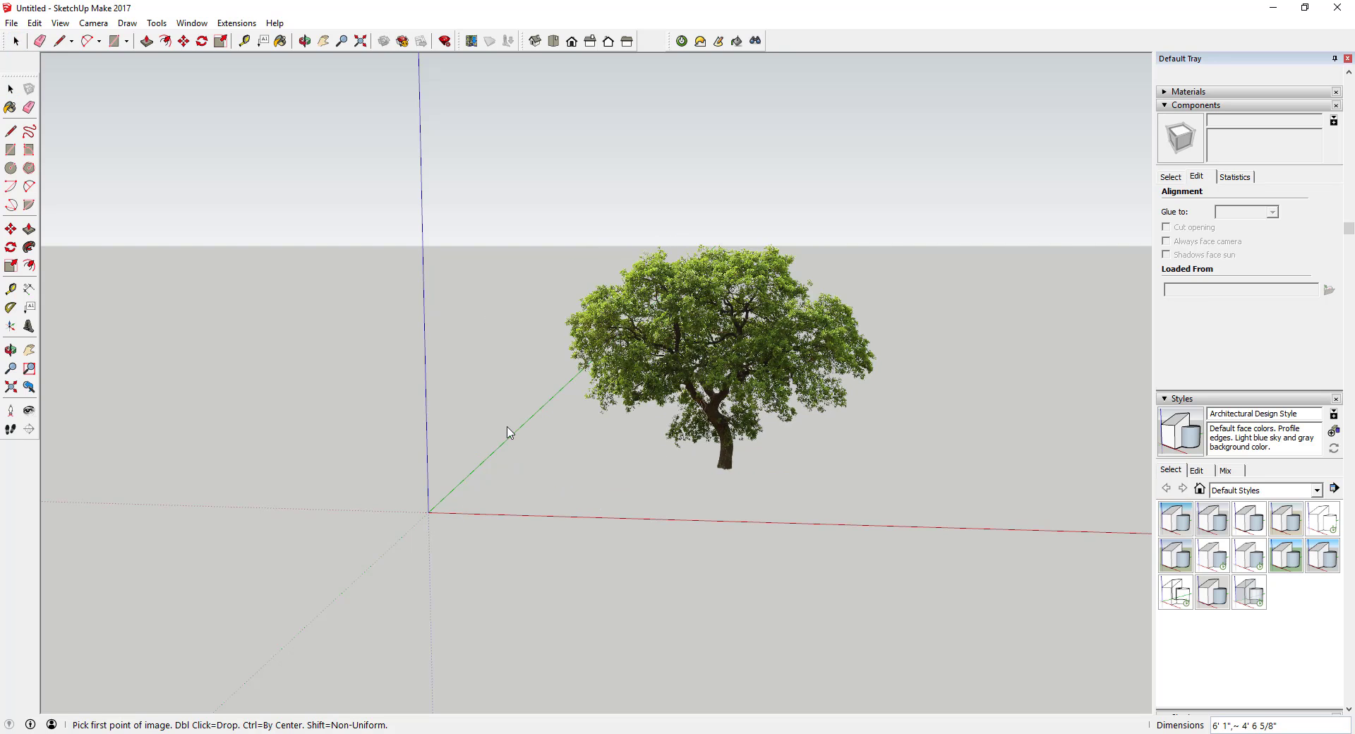
# - Anchor the tree image's corner at the origin, size it upright, and orbit to view it
pyautogui.click(428, 513)
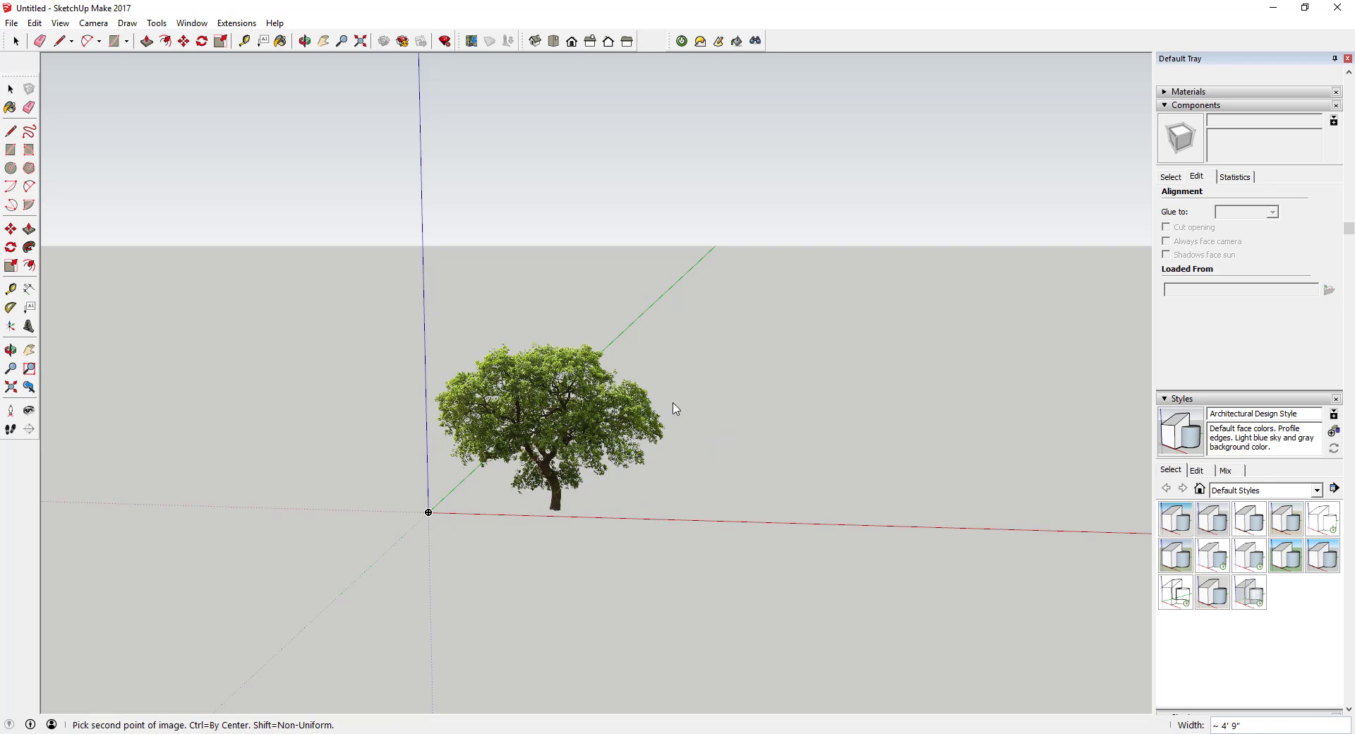
pyautogui.click(753, 425)
pyautogui.scroll(-1, 756, 421)
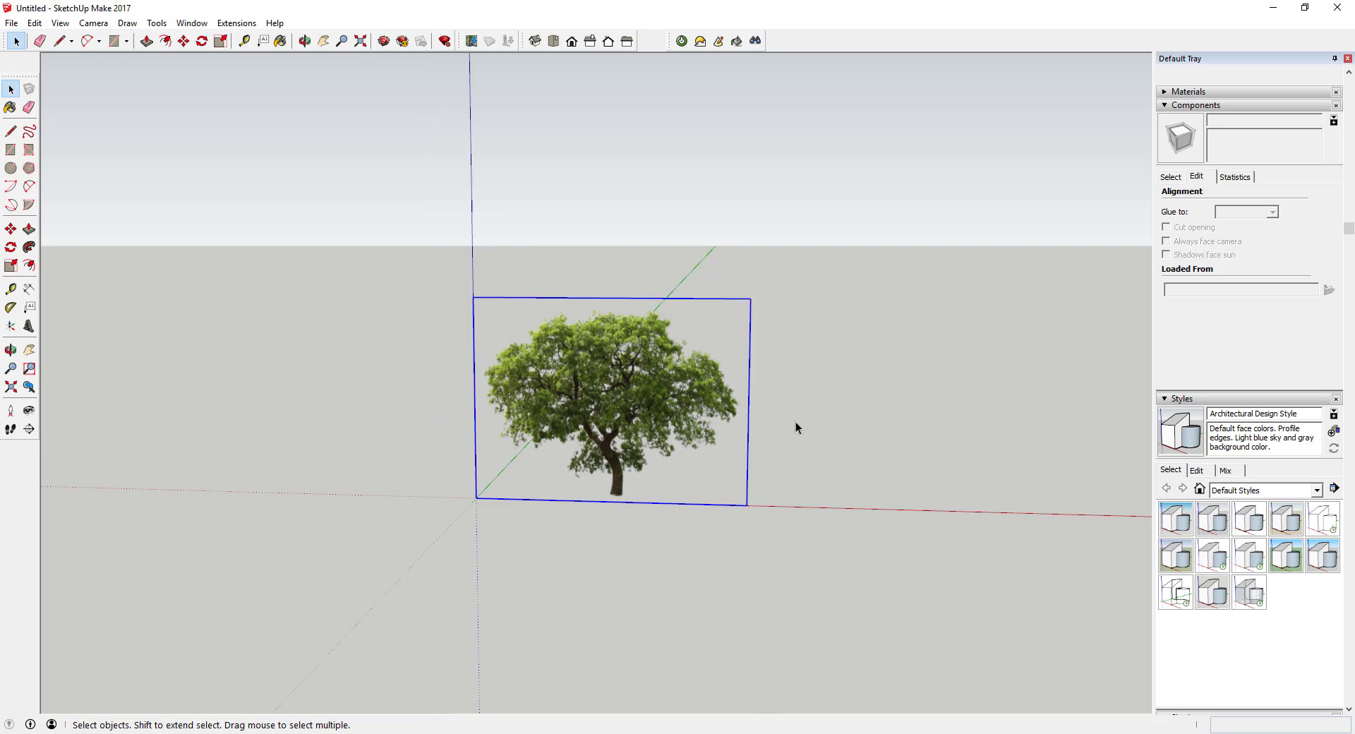
pyautogui.scroll(2, 795, 421)
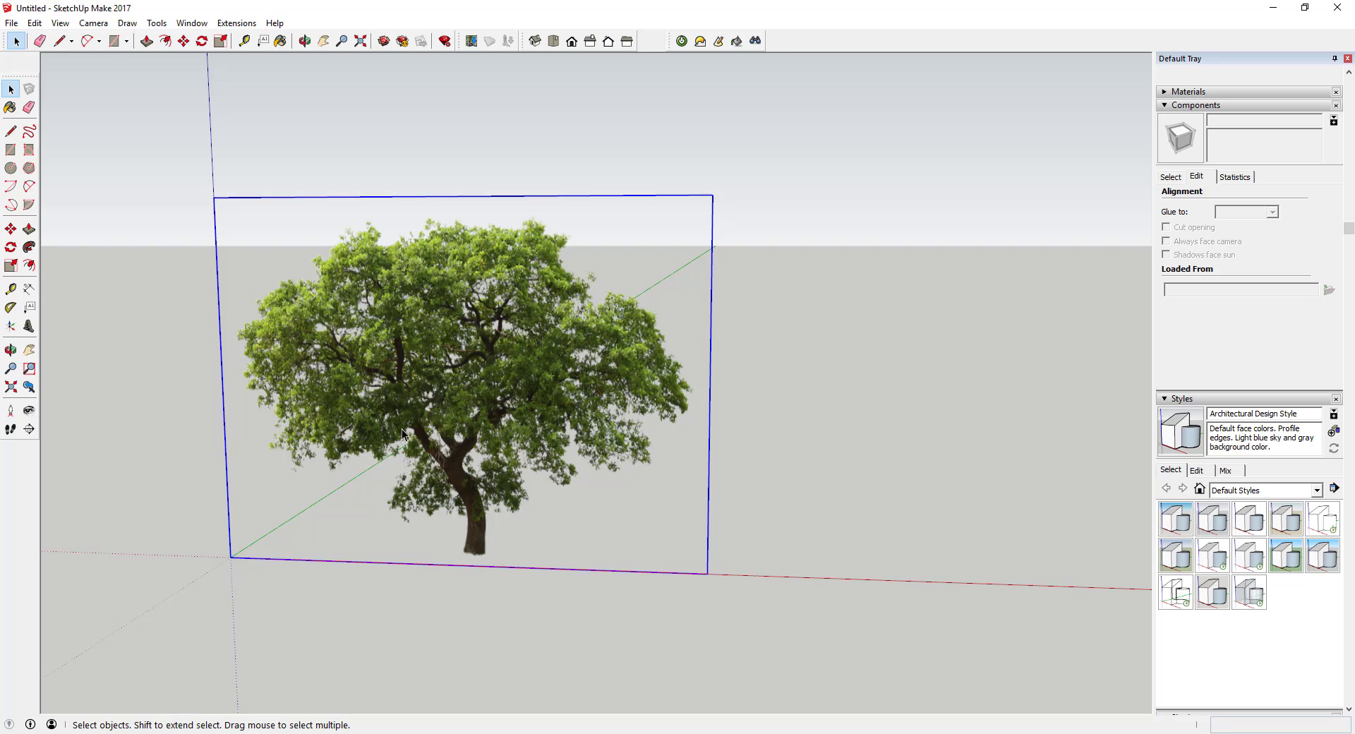
pyautogui.scroll(-2, 821, 325)
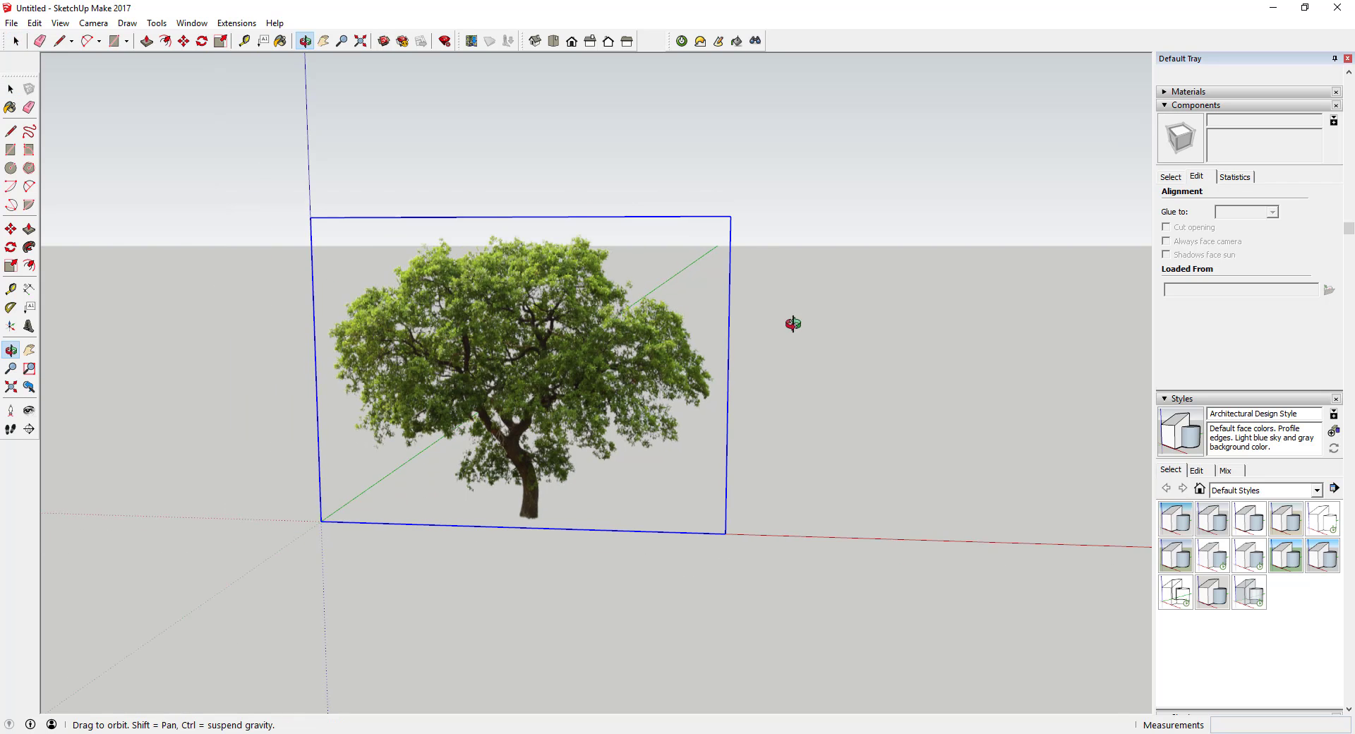
pyautogui.moveTo(792, 324); pyautogui.dragTo(944, 319, button='middle')
pyautogui.scroll(2, 595, 333)
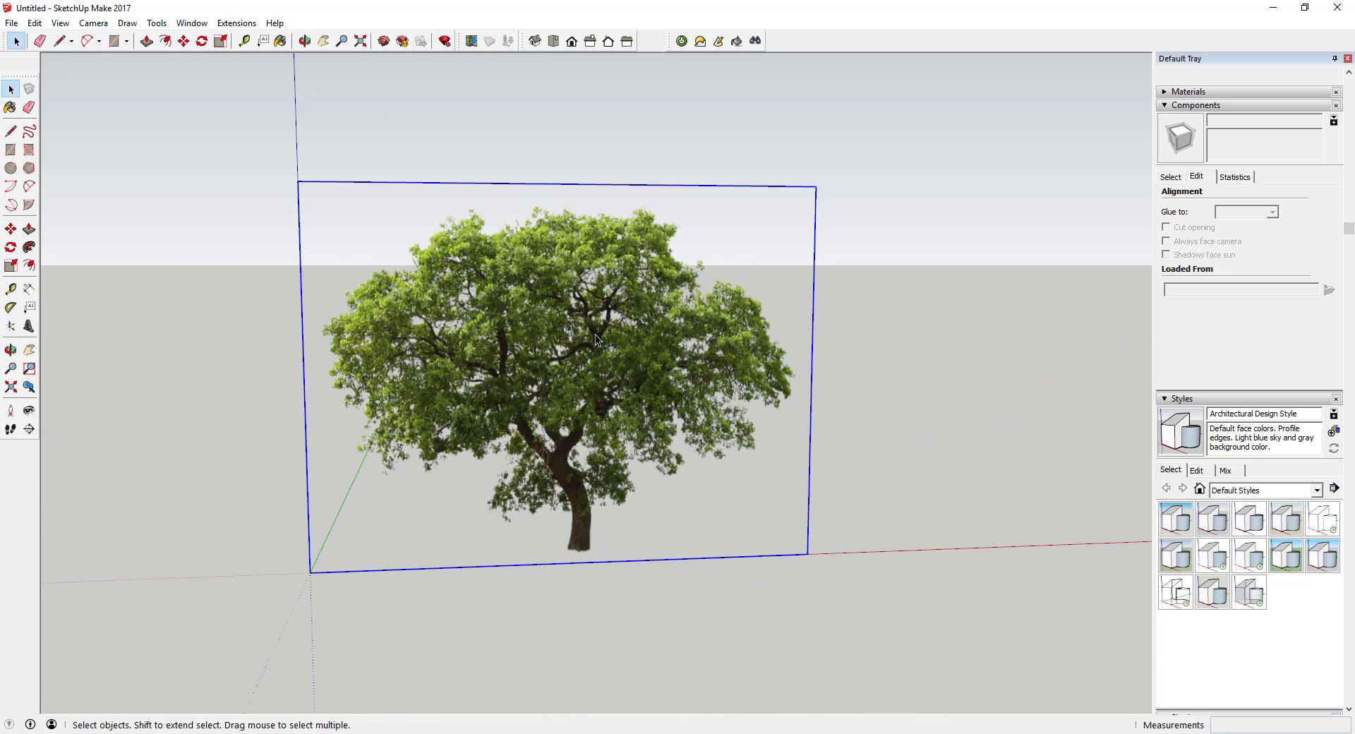
# - Explode the tree image into a plain textured face and select that face
pyautogui.rightClick(657, 359)
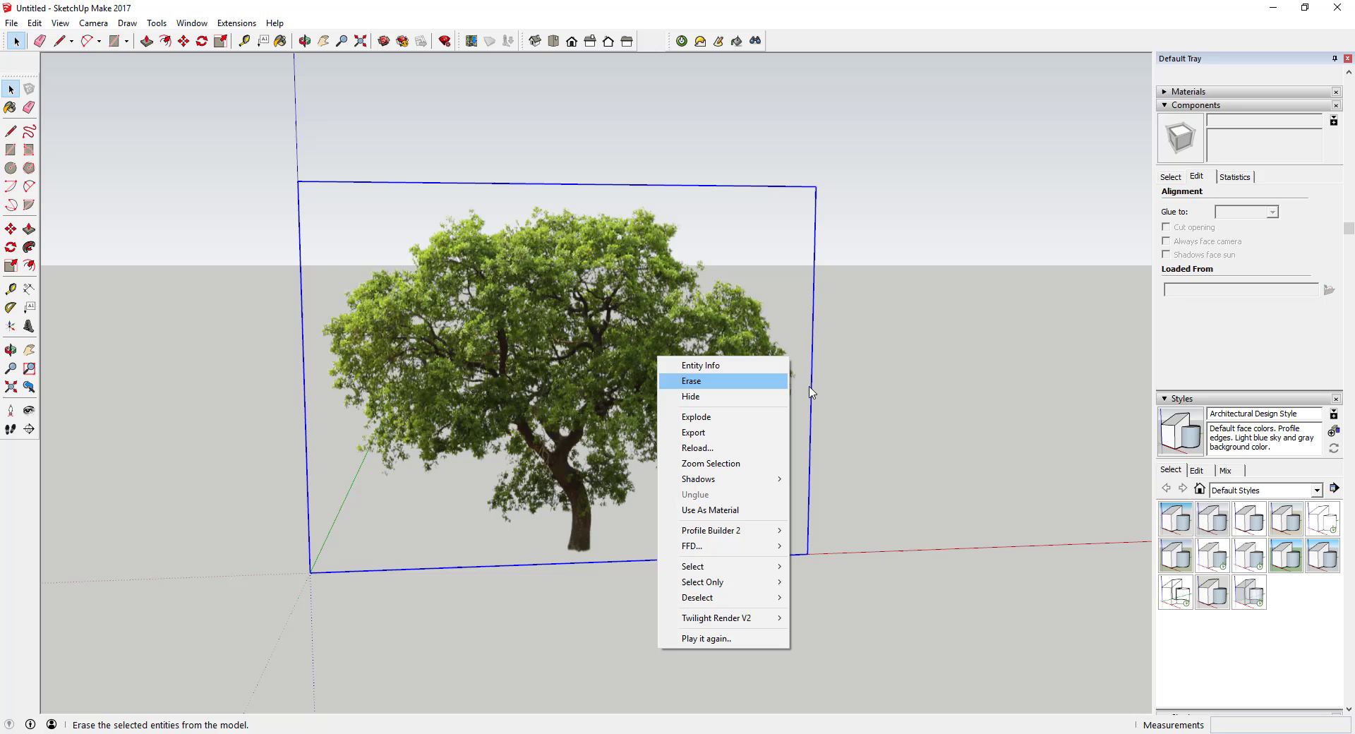
pyautogui.click(711, 419)
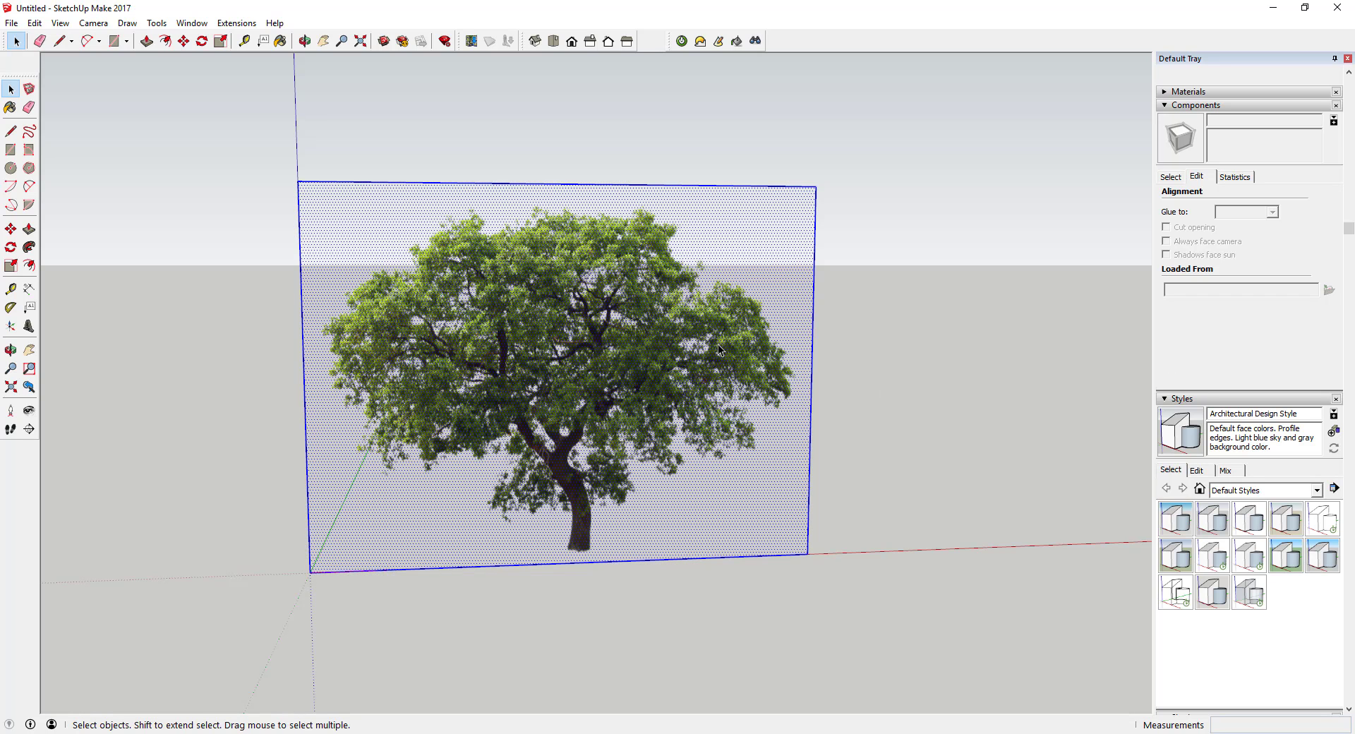
pyautogui.scroll(-1, 706, 388)
pyautogui.scroll(2, 752, 371)
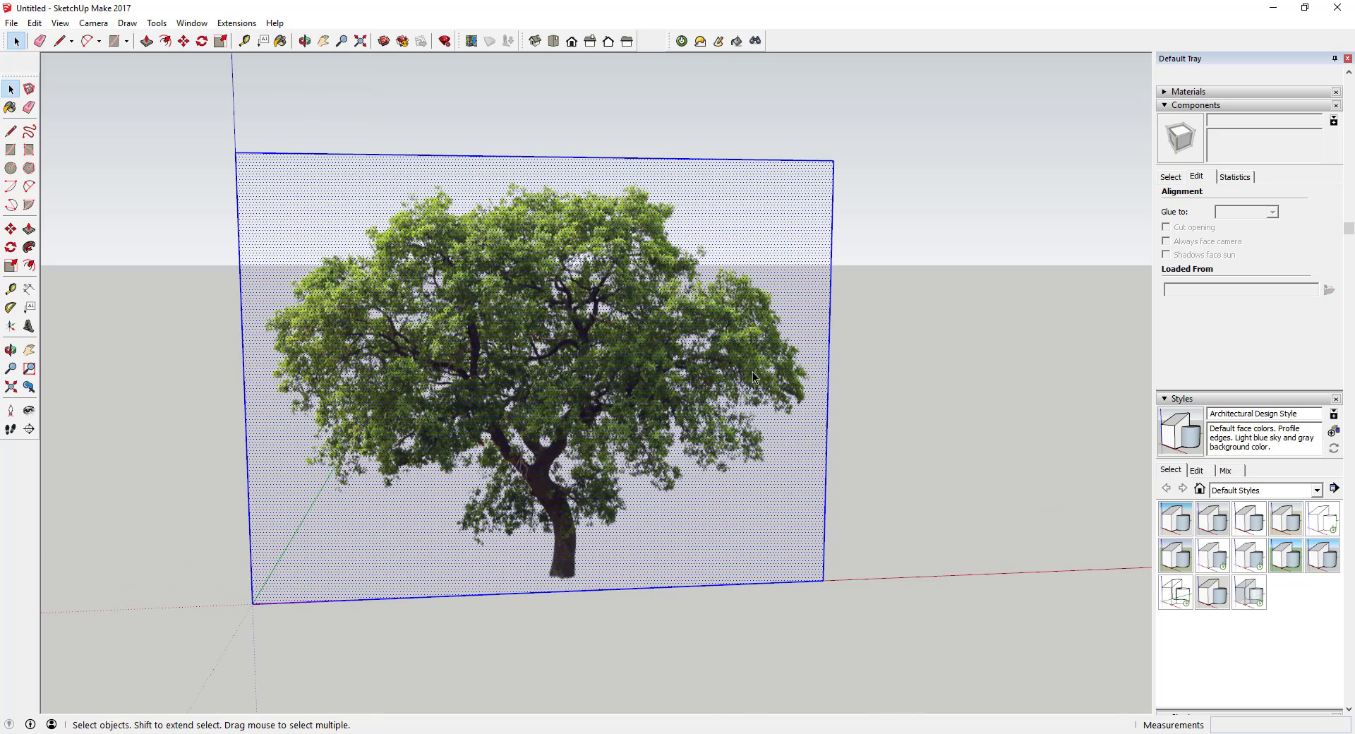
pyautogui.click(937, 387)
pyautogui.click(709, 539)
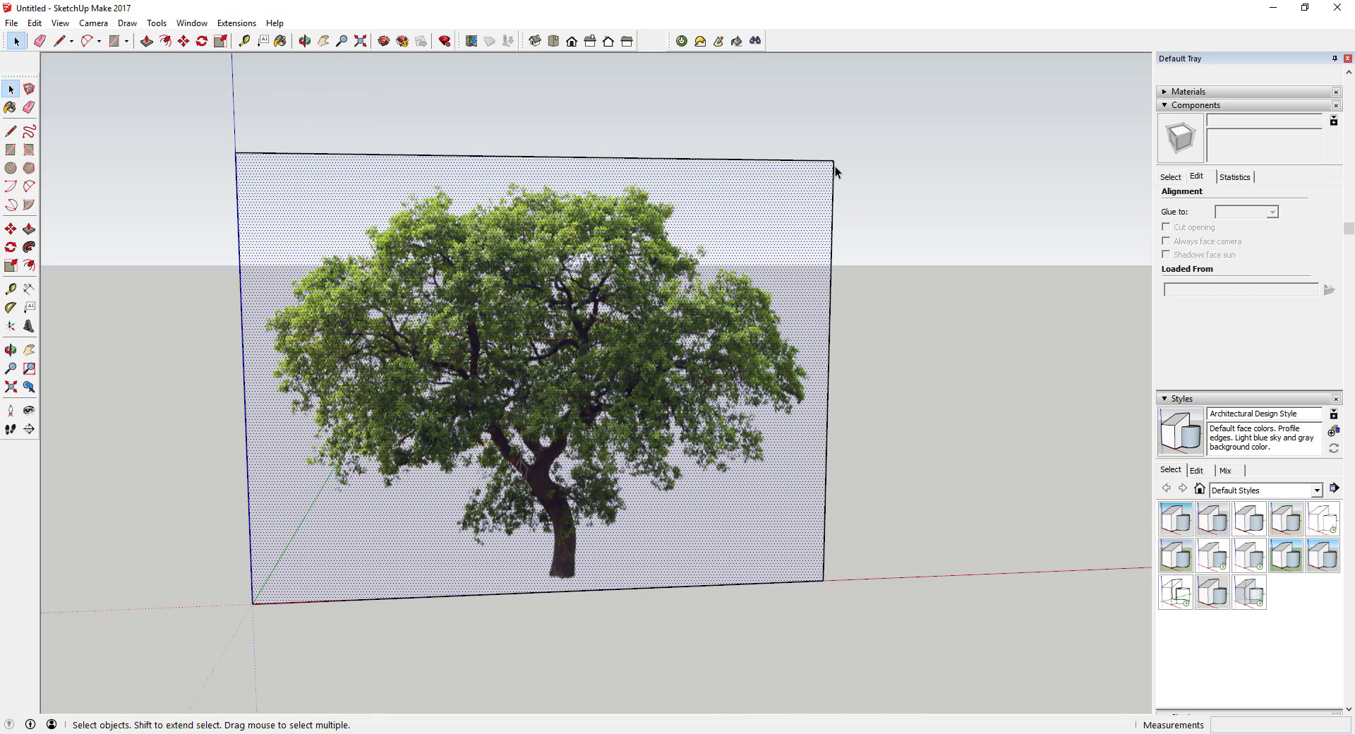
pyautogui.press('e')
pyautogui.hotkey('ctrl', 'z')
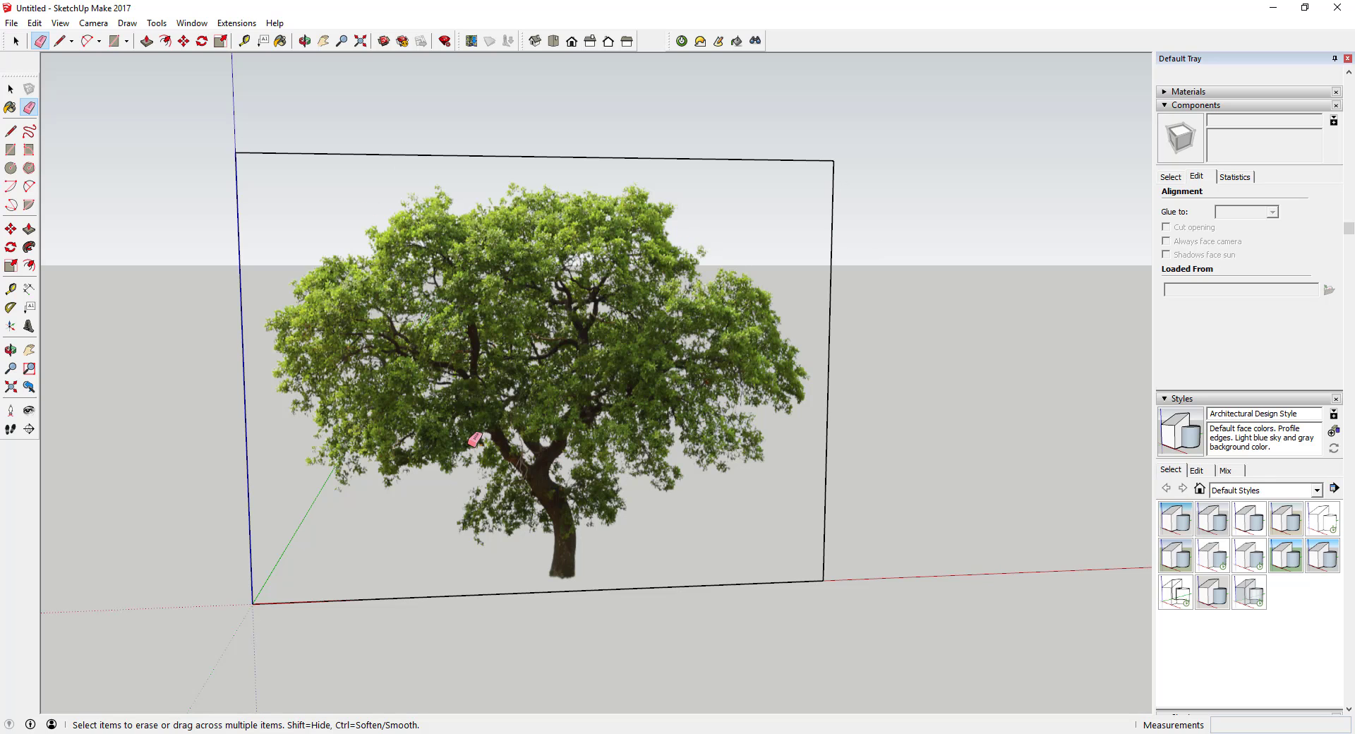
pyautogui.press('space')
pyautogui.click(697, 485)
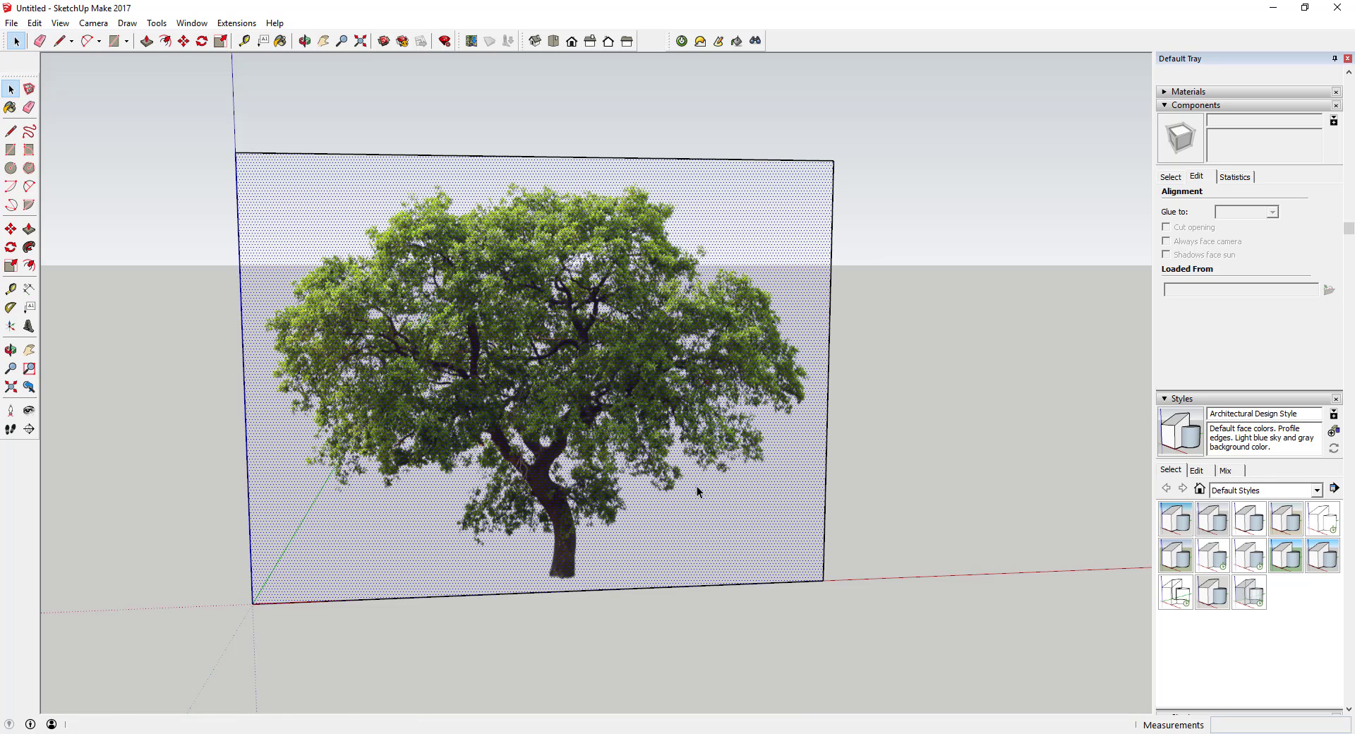
pyautogui.moveTo(590, 441); pyautogui.dragTo(803, 213, button='middle')
pyautogui.press('r')
pyautogui.click(817, 172)
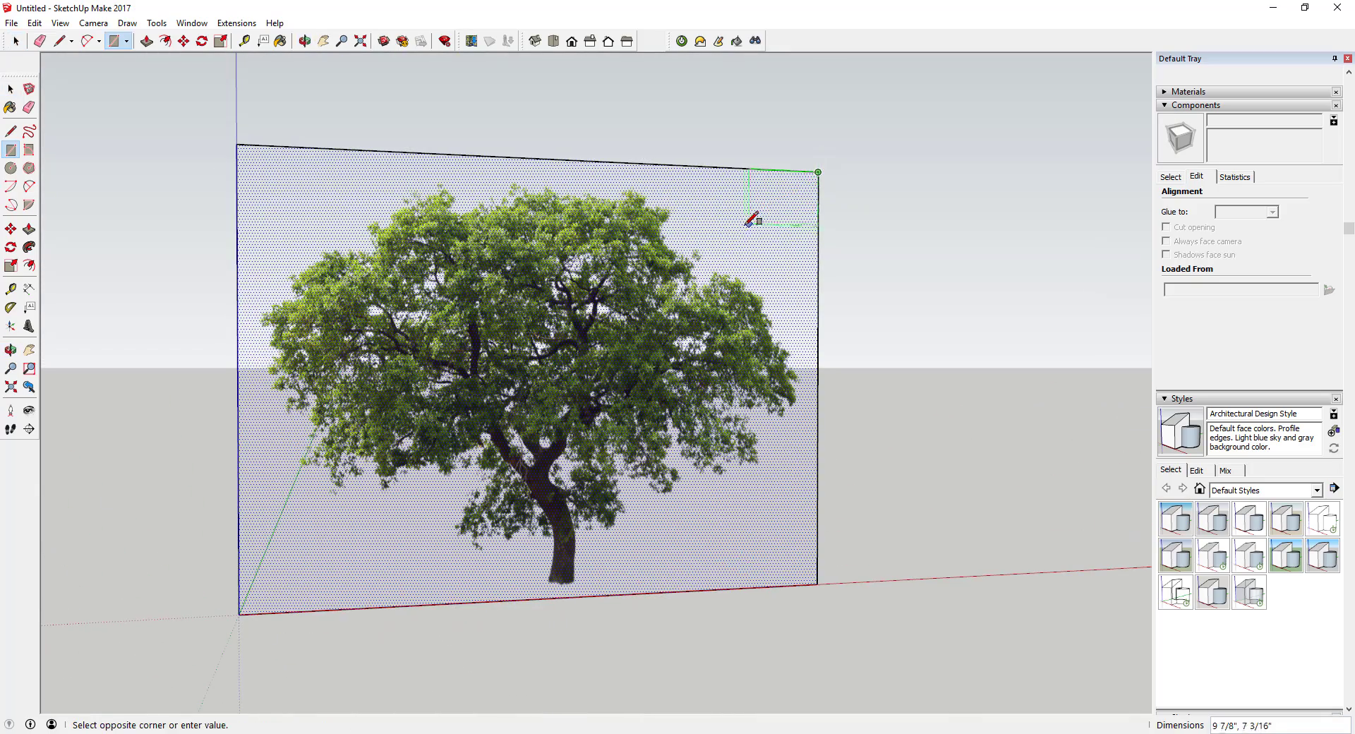
pyautogui.click(745, 226)
pyautogui.press('space')
pyautogui.click(771, 219)
pyautogui.press('p')
pyautogui.moveTo(782, 219); pyautogui.dragTo(814, 218)
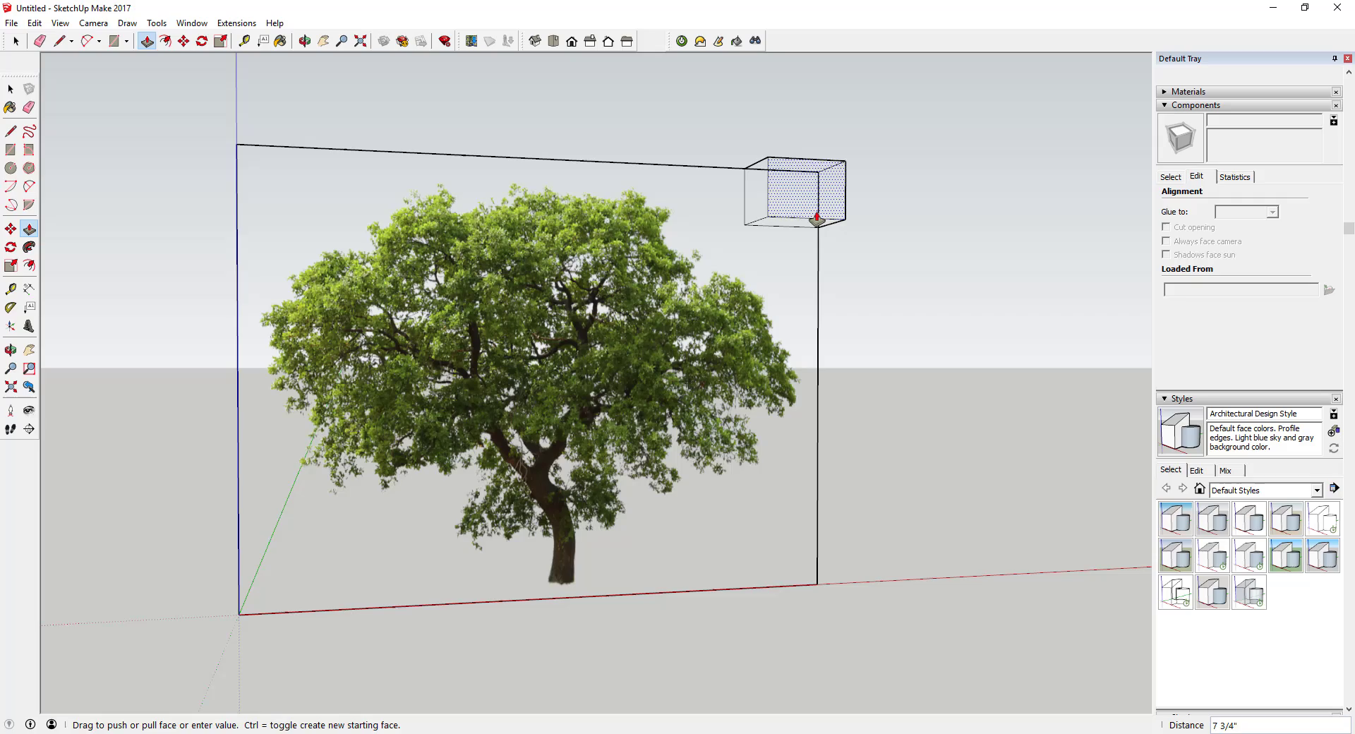
pyautogui.moveTo(813, 218); pyautogui.dragTo(980, 314, button='middle')
pyautogui.press('p')
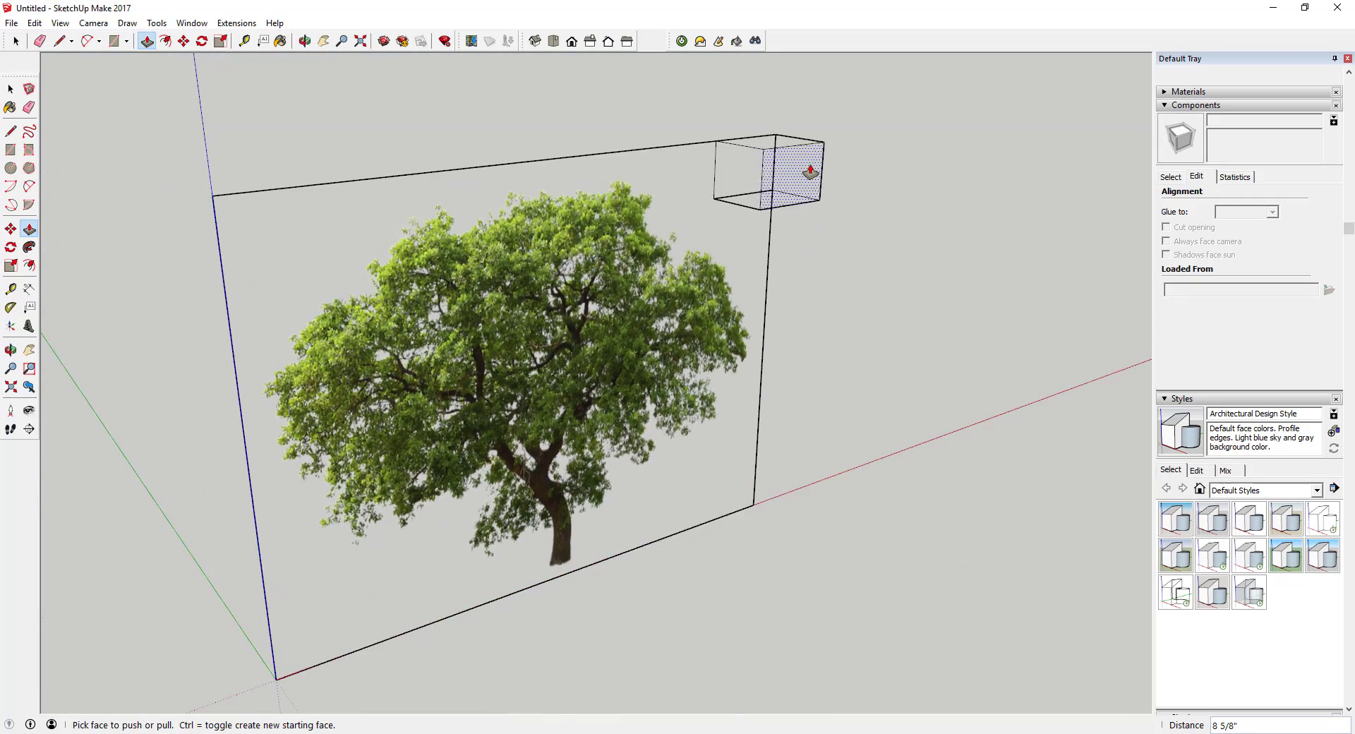
pyautogui.scroll(5, 741, 200)
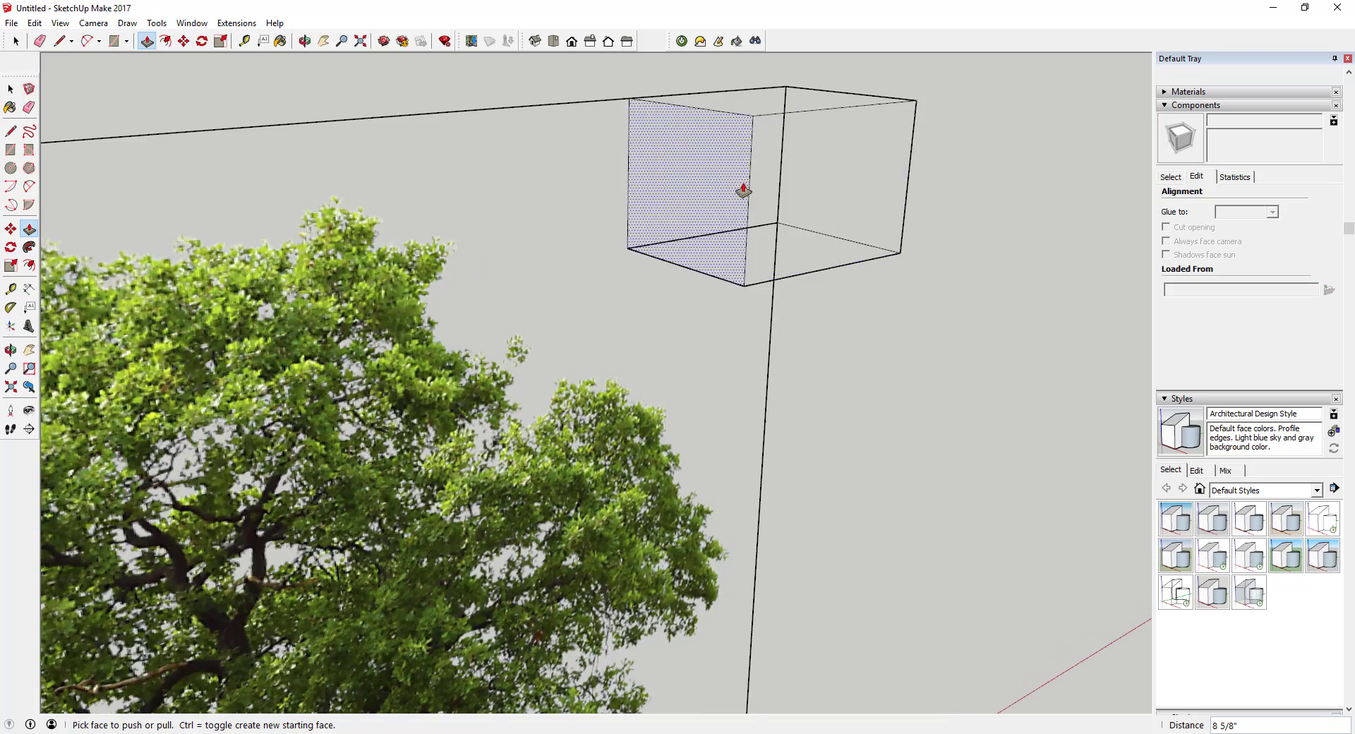
pyautogui.scroll(-5, 741, 197)
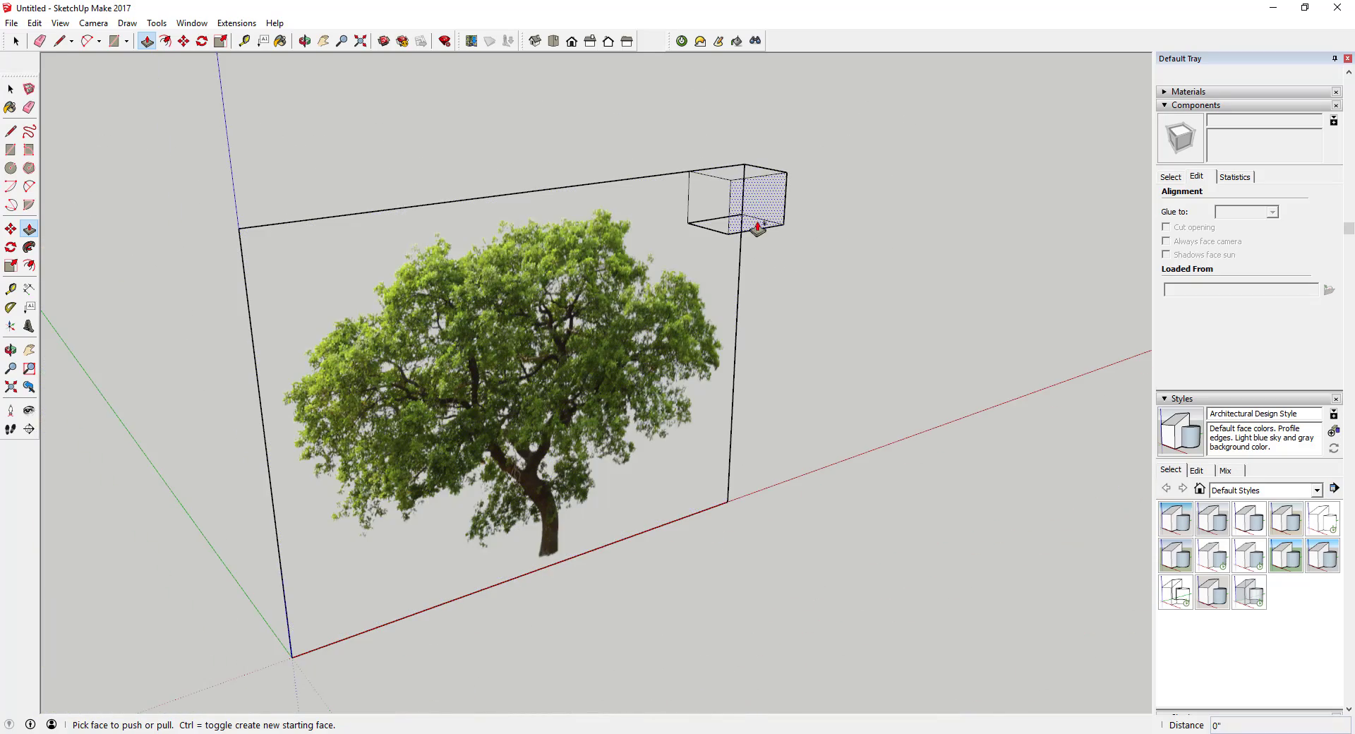
pyautogui.press('Escape')
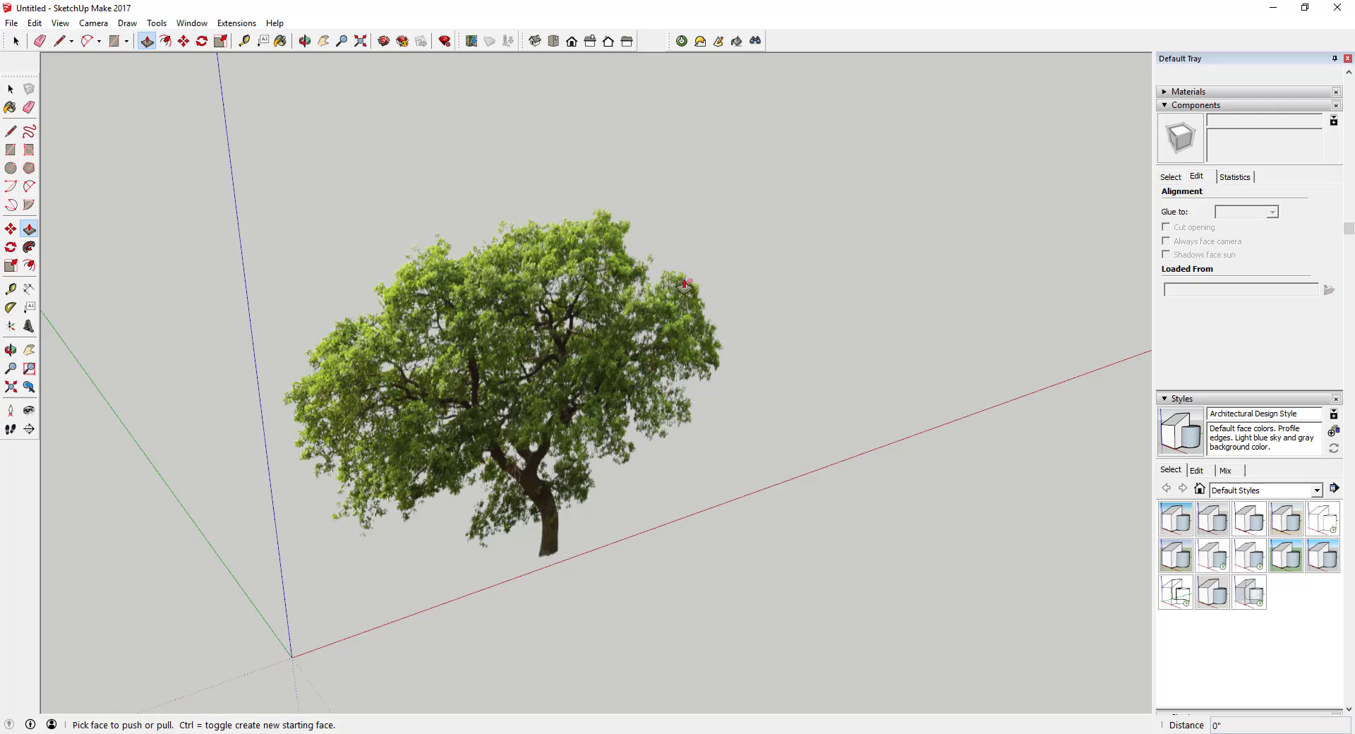
pyautogui.moveTo(649, 293); pyautogui.dragTo(562, 219, button='middle')
pyautogui.click(738, 292)
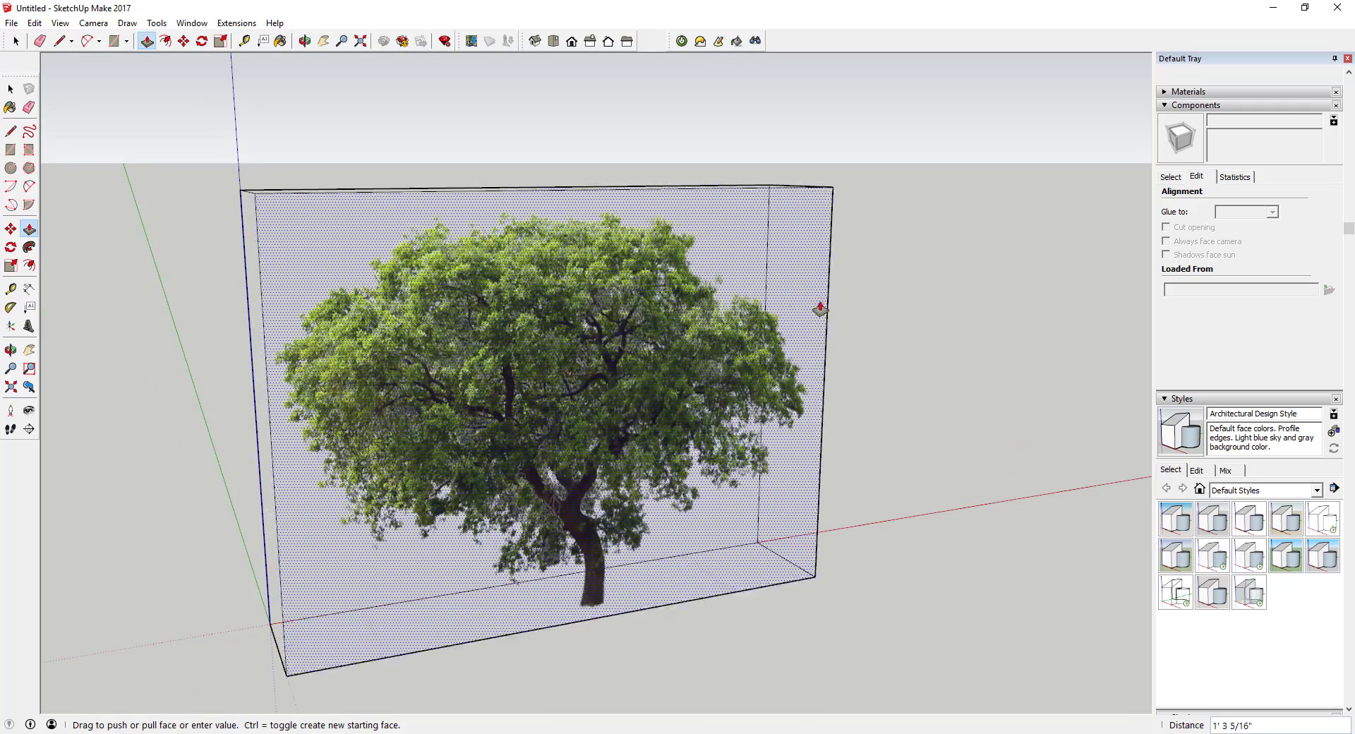
pyautogui.moveTo(846, 317); pyautogui.dragTo(544, 305, button='middle')
pyautogui.press('Escape')
pyautogui.scroll(5, 614, 311)
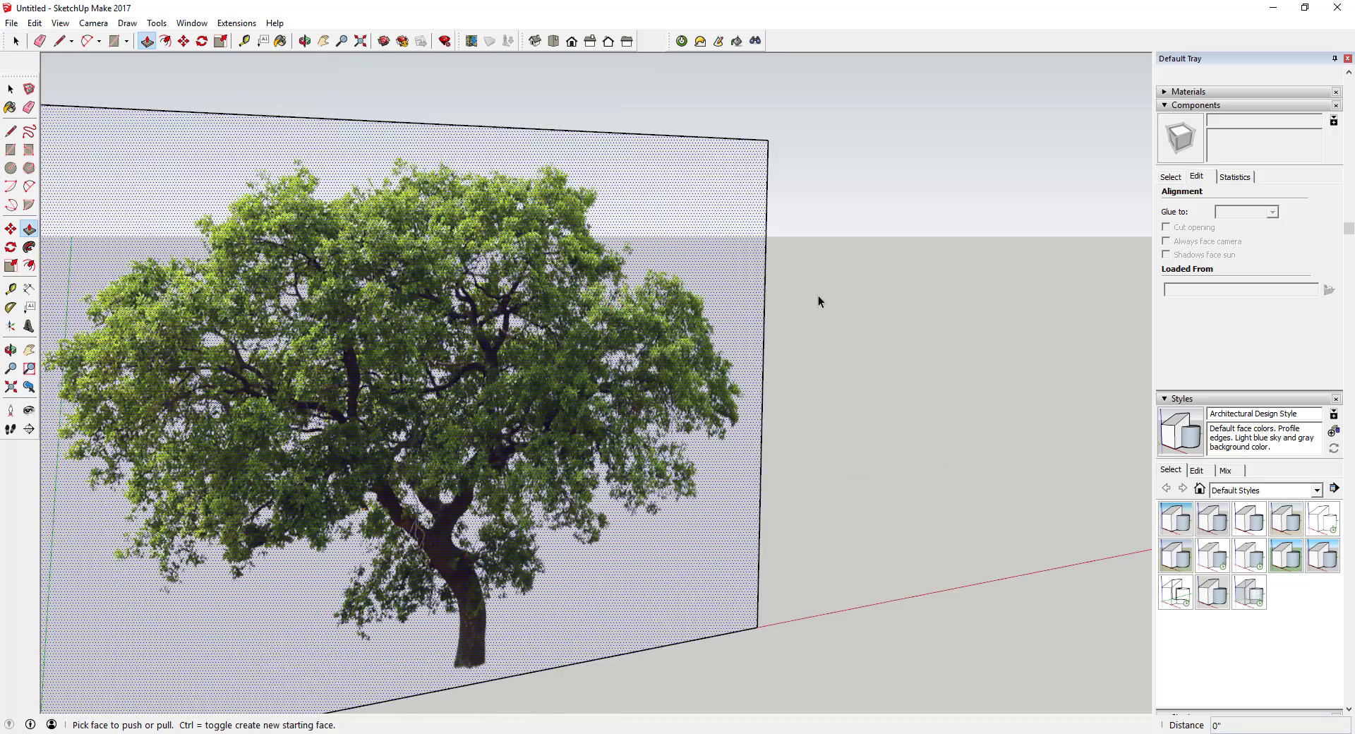
pyautogui.press('space')
pyautogui.scroll(-5, 696, 307)
pyautogui.scroll(5, 666, 317)
pyautogui.scroll(-3, 826, 297)
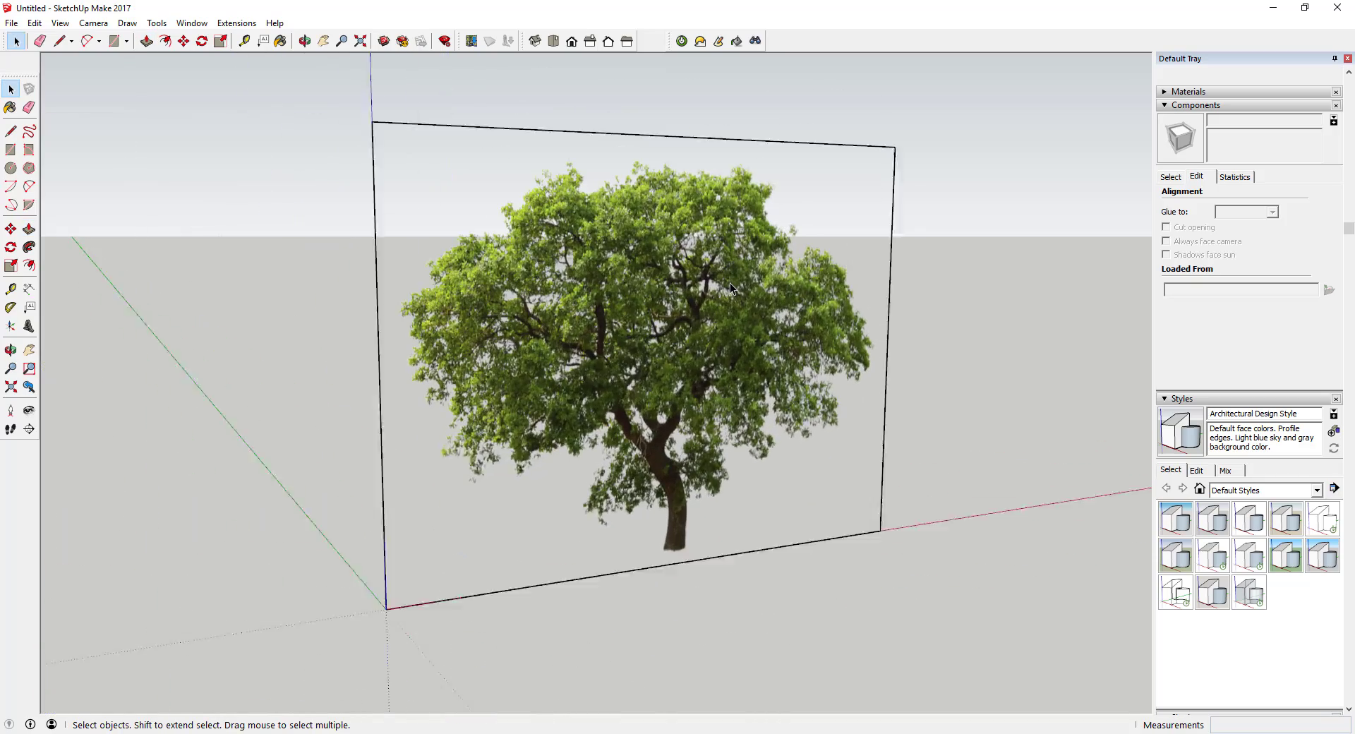
pyautogui.scroll(2, 649, 292)
pyautogui.click(649, 292)
# - Make the face and edges a component named Tree, always facing the camera, shadows facing the sun
pyautogui.doubleClick(625, 309)
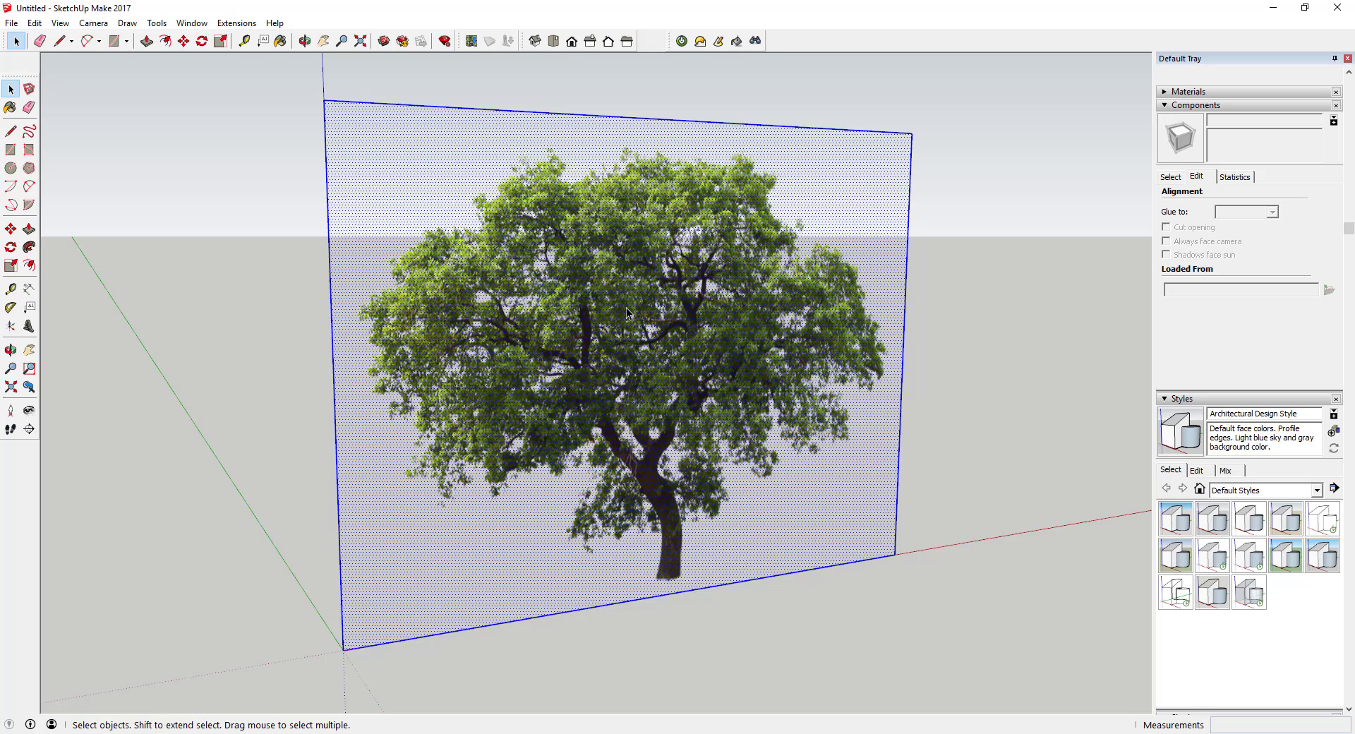
pyautogui.rightClick(627, 311)
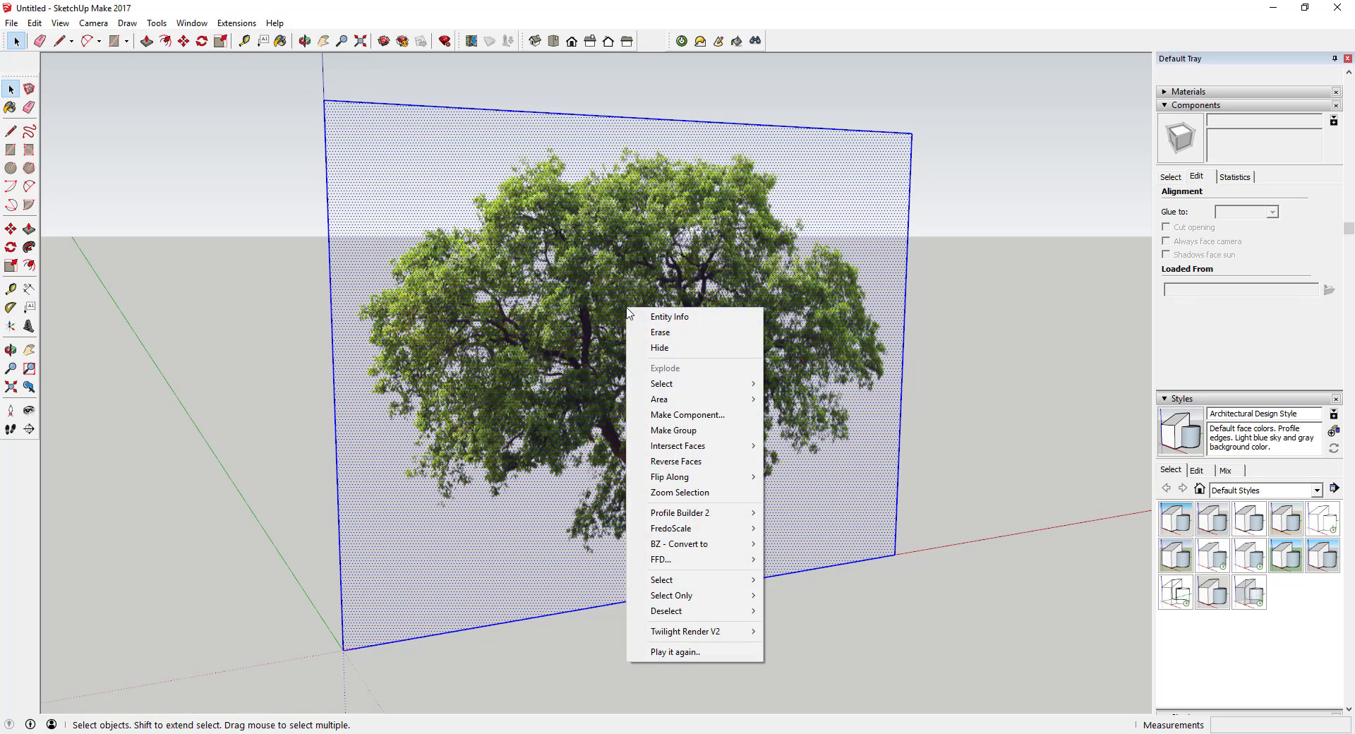
pyautogui.click(719, 417)
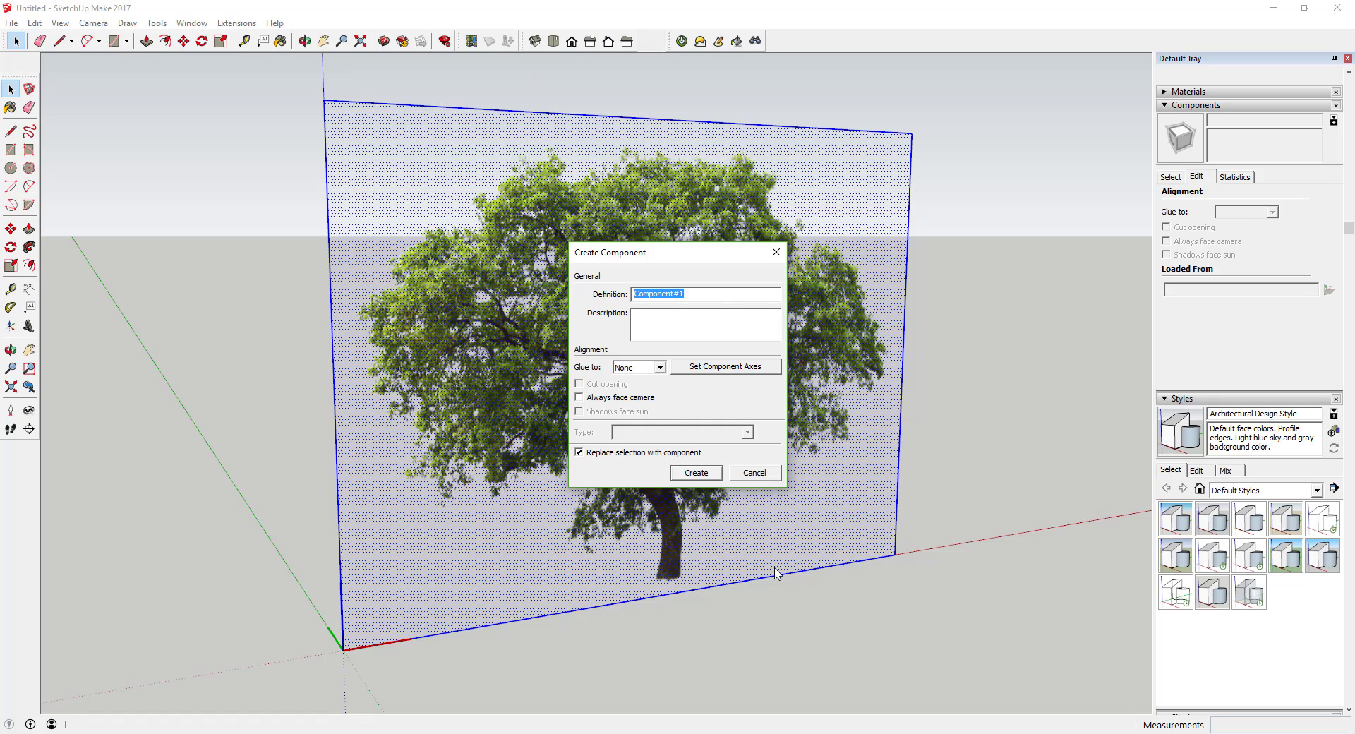
pyautogui.write('Tree')
pyautogui.click(602, 401)
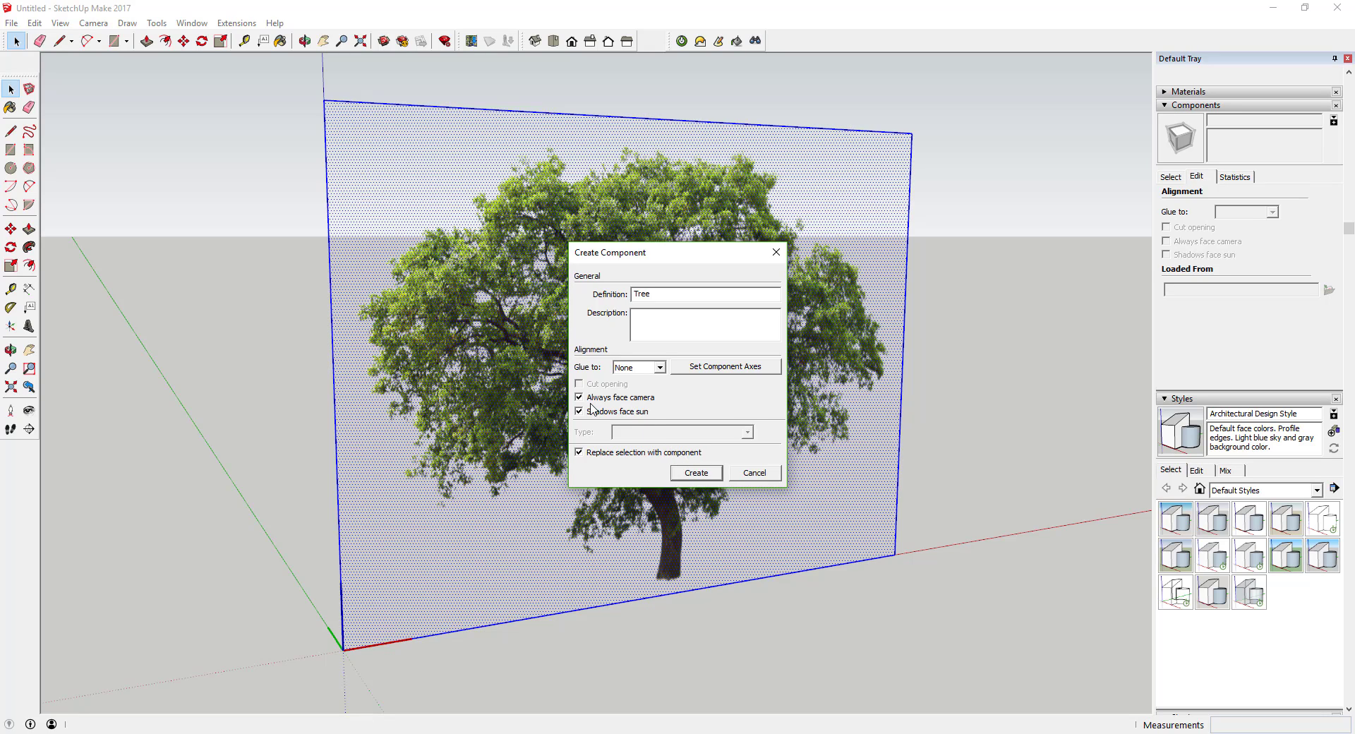
pyautogui.click(694, 472)
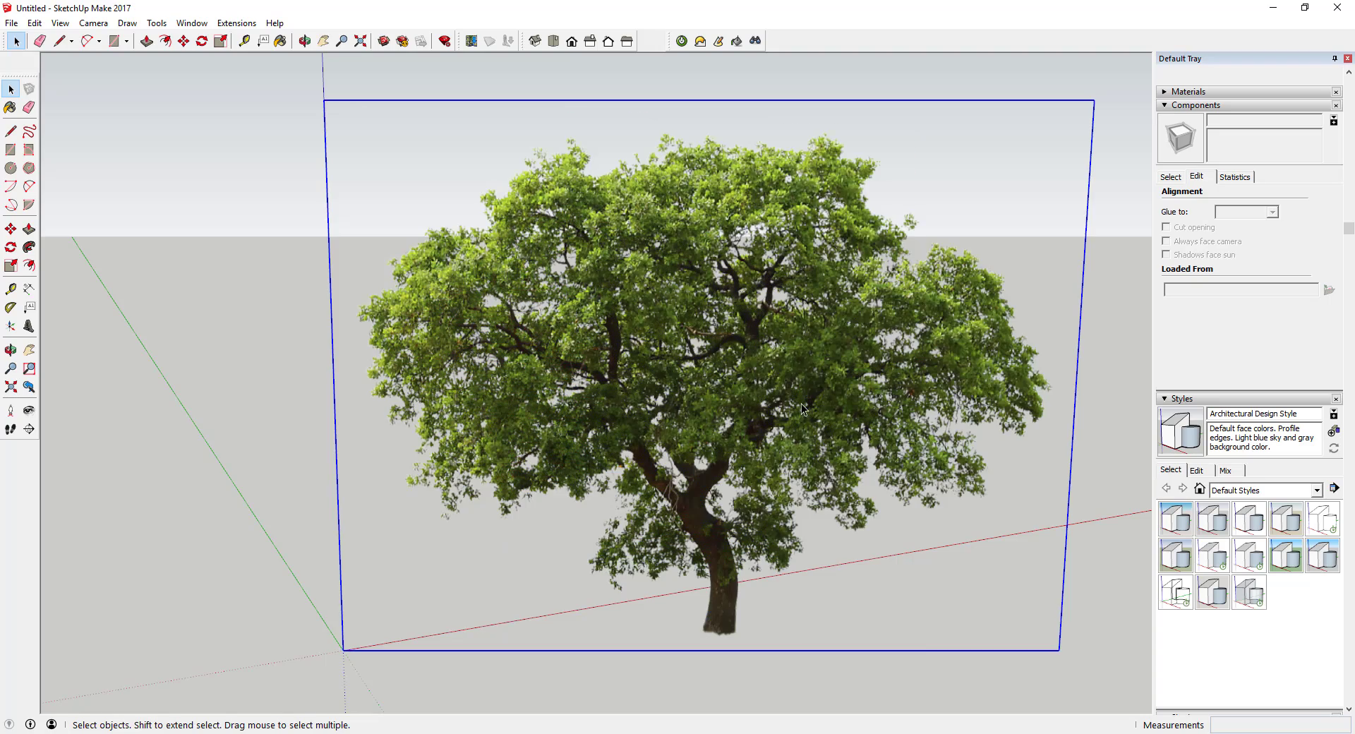
# - Orbit and zoom around the Tree component to show sky and horizon, and reach the Shadows panel
pyautogui.scroll(-4, 822, 397)
pyautogui.moveTo(646, 384); pyautogui.dragTo(618, 401, button='middle')
pyautogui.press('space')
pyautogui.scroll(-3, 646, 376)
pyautogui.scroll(6, 612, 371)
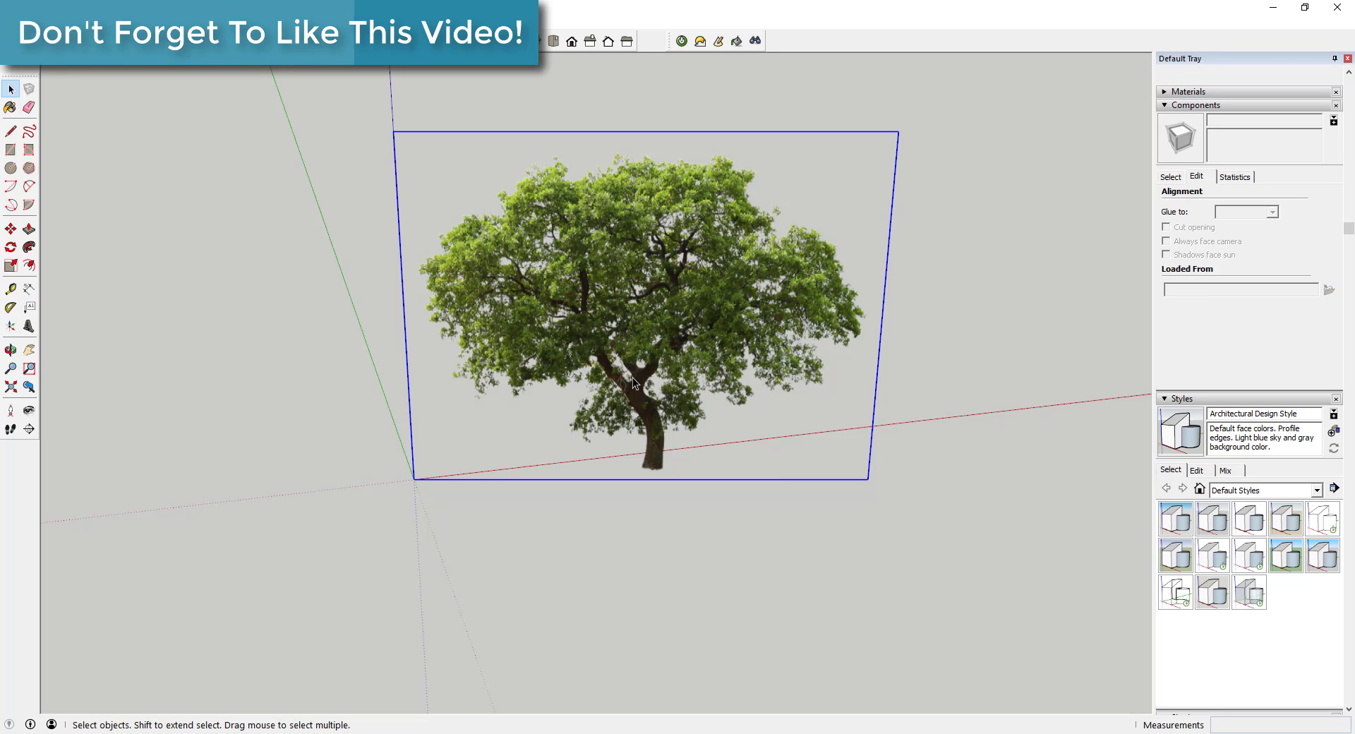
pyautogui.scroll(-3, 642, 379)
pyautogui.moveTo(651, 375); pyautogui.dragTo(709, 377, button='middle')
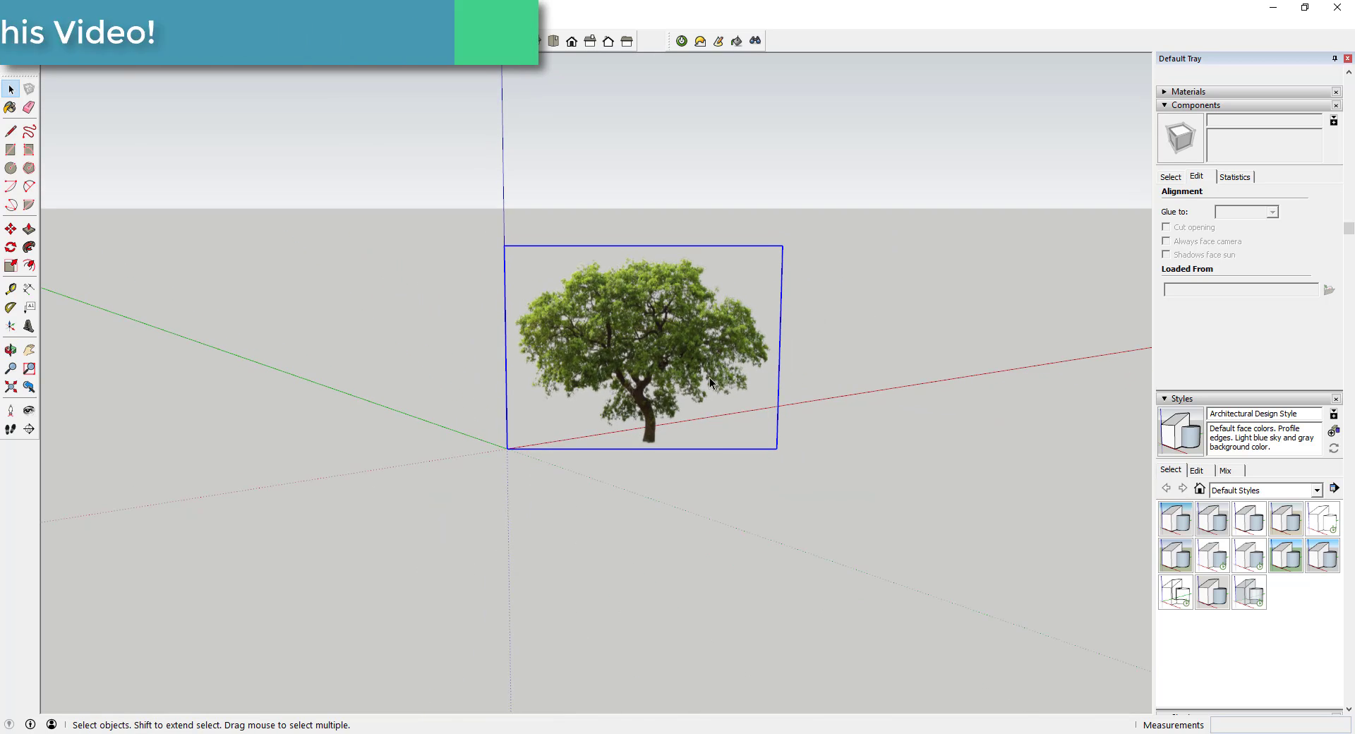
pyautogui.scroll(3, 709, 376)
pyautogui.scroll(-2, 611, 309)
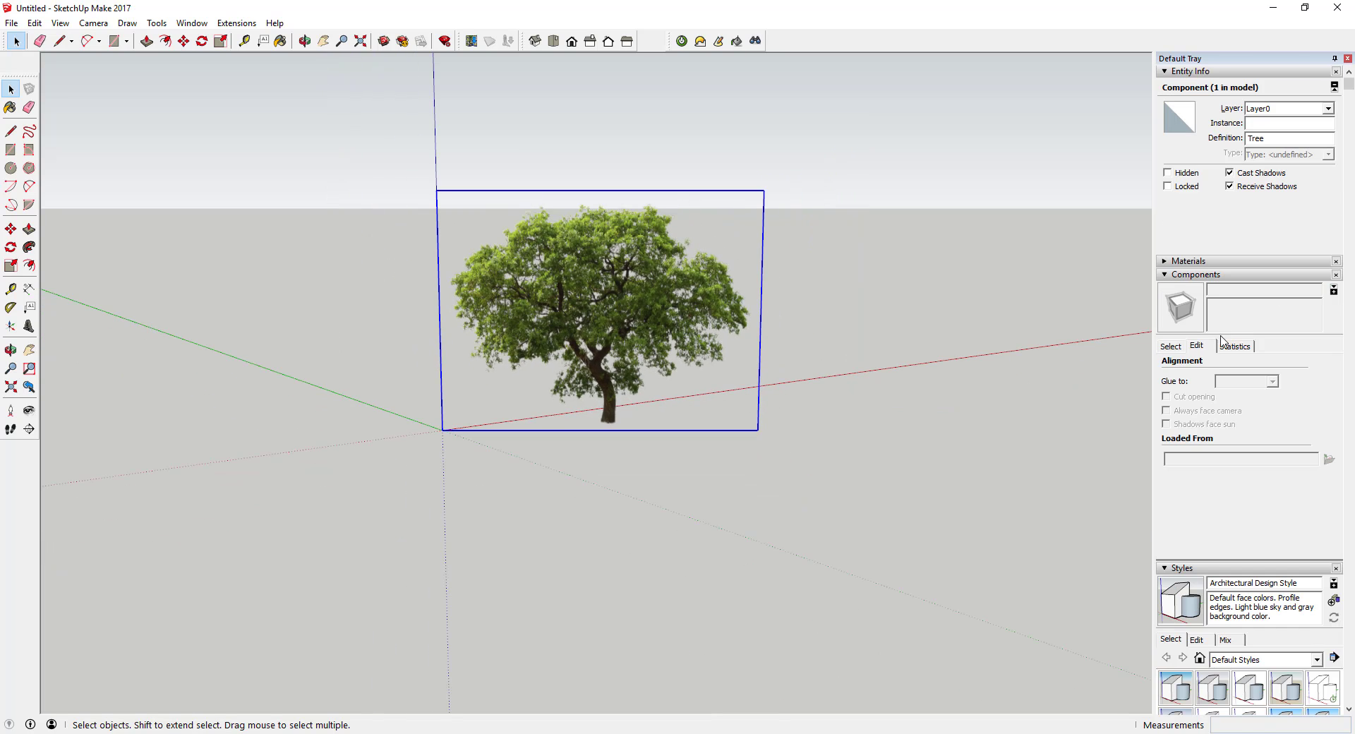
pyautogui.scroll(-6, 1186, 298)
pyautogui.scroll(3, 1200, 225)
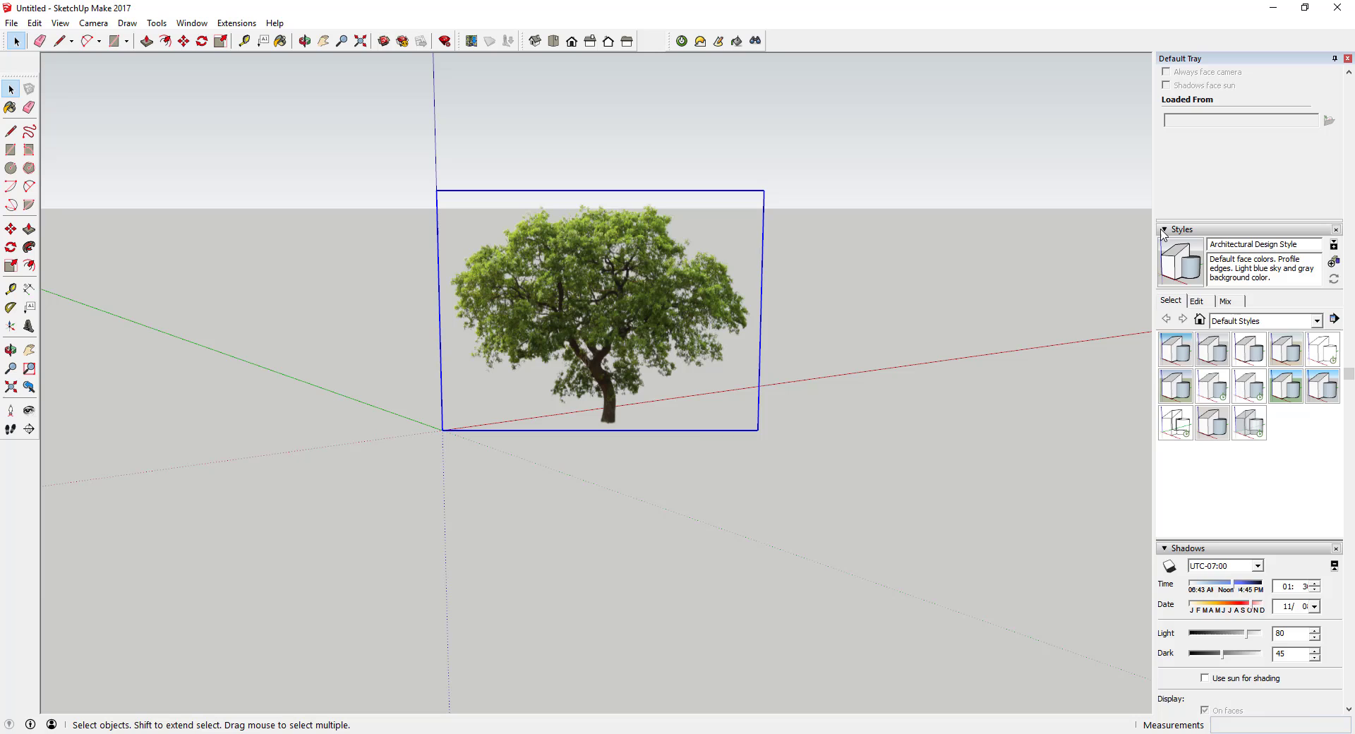
# - Collapse the Styles panel and switch shadows on so the tree casts one
pyautogui.click(1162, 230)
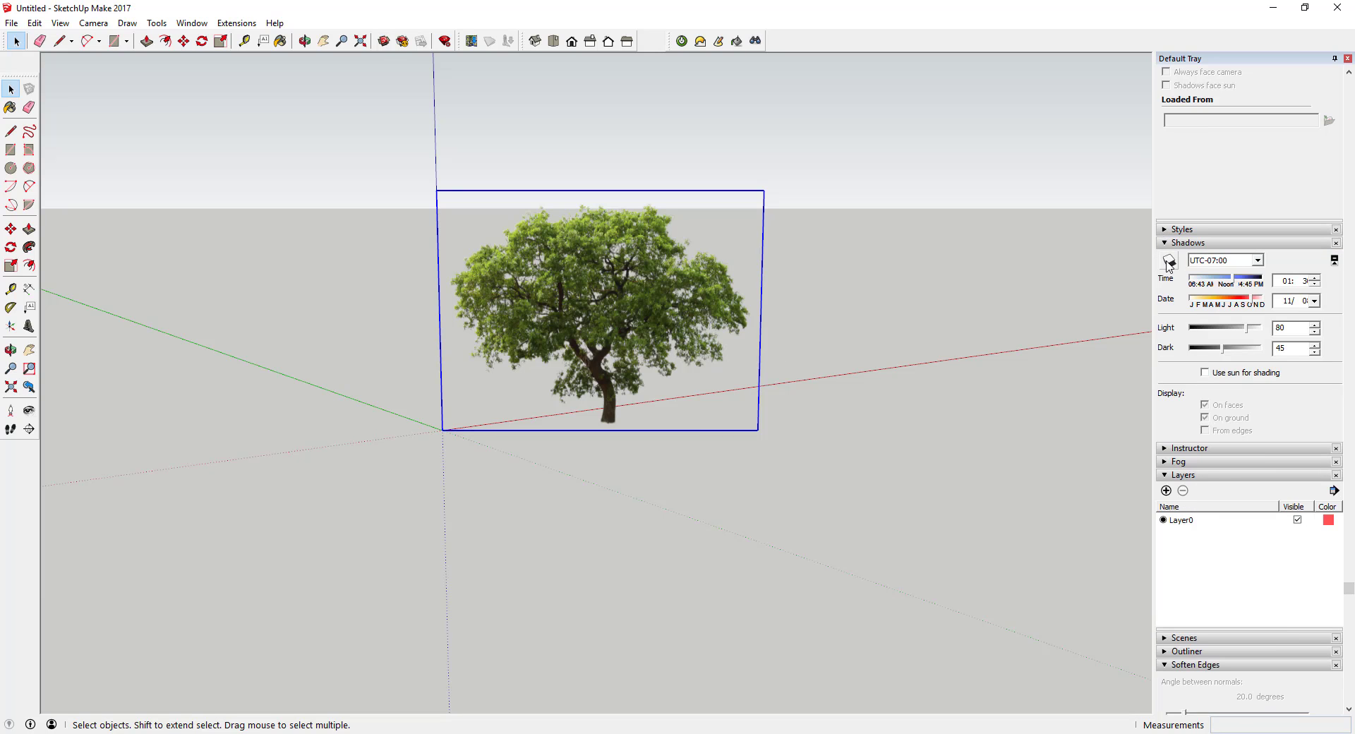
pyautogui.click(1169, 261)
pyautogui.moveTo(563, 390); pyautogui.dragTo(635, 395, button='middle')
pyautogui.scroll(5, 670, 416)
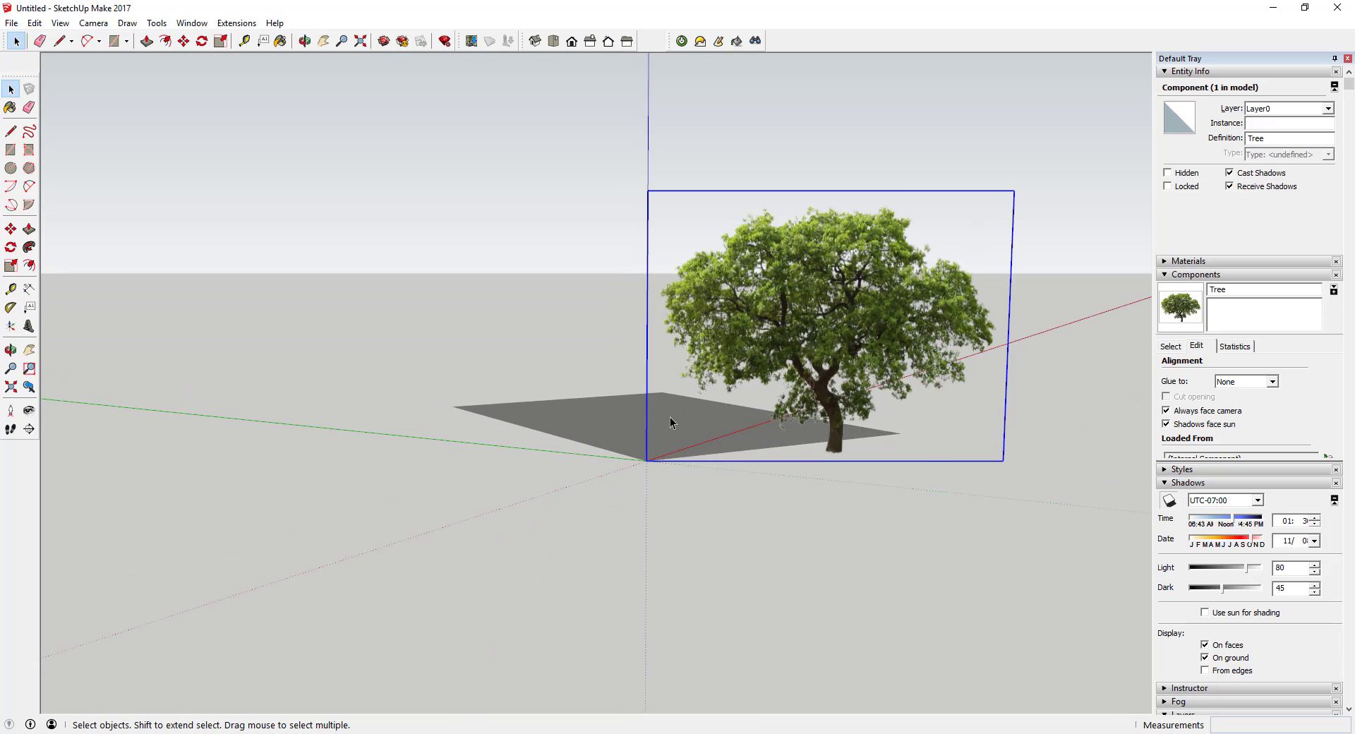
pyautogui.scroll(-2, 626, 439)
pyautogui.scroll(3, 689, 404)
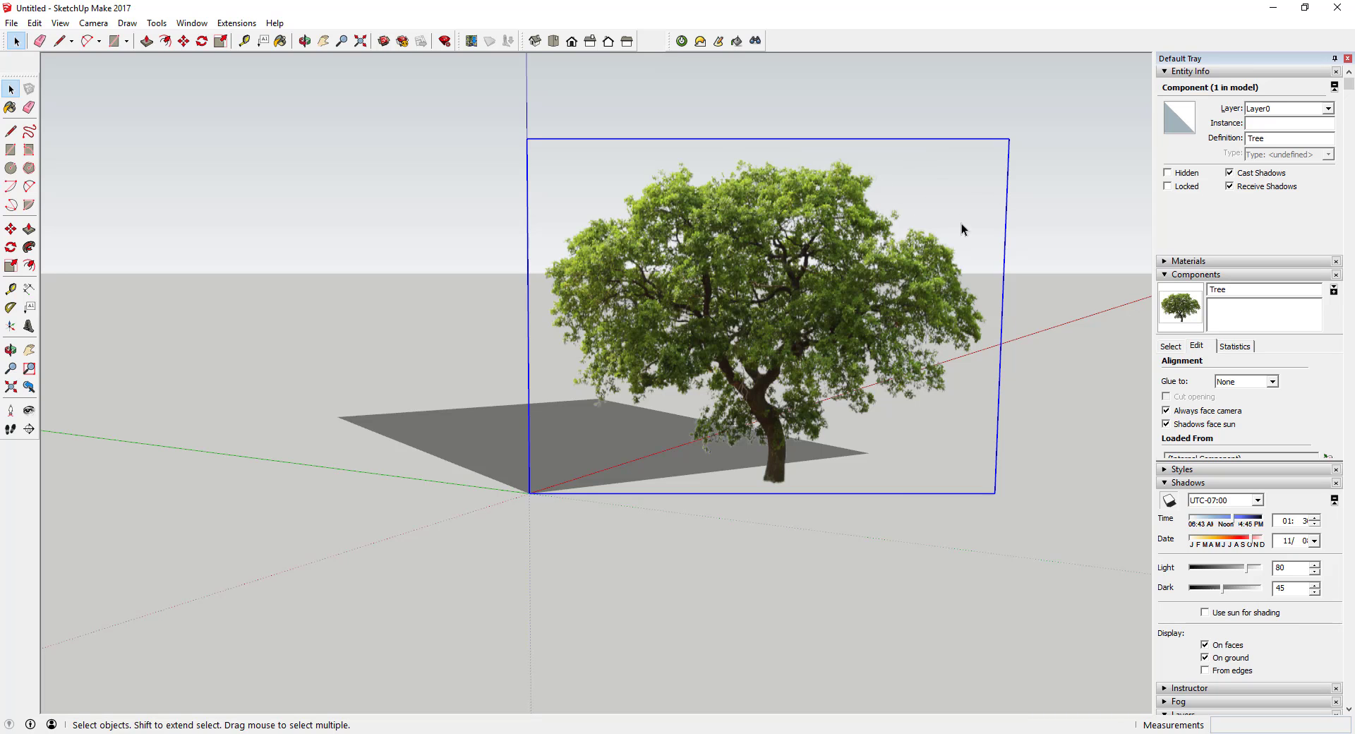
# - Orbit around the tree to inspect its shadow from several angles
pyautogui.moveTo(855, 227); pyautogui.dragTo(686, 236, button='middle')
pyautogui.scroll(-3, 849, 239)
pyautogui.scroll(1, 583, 192)
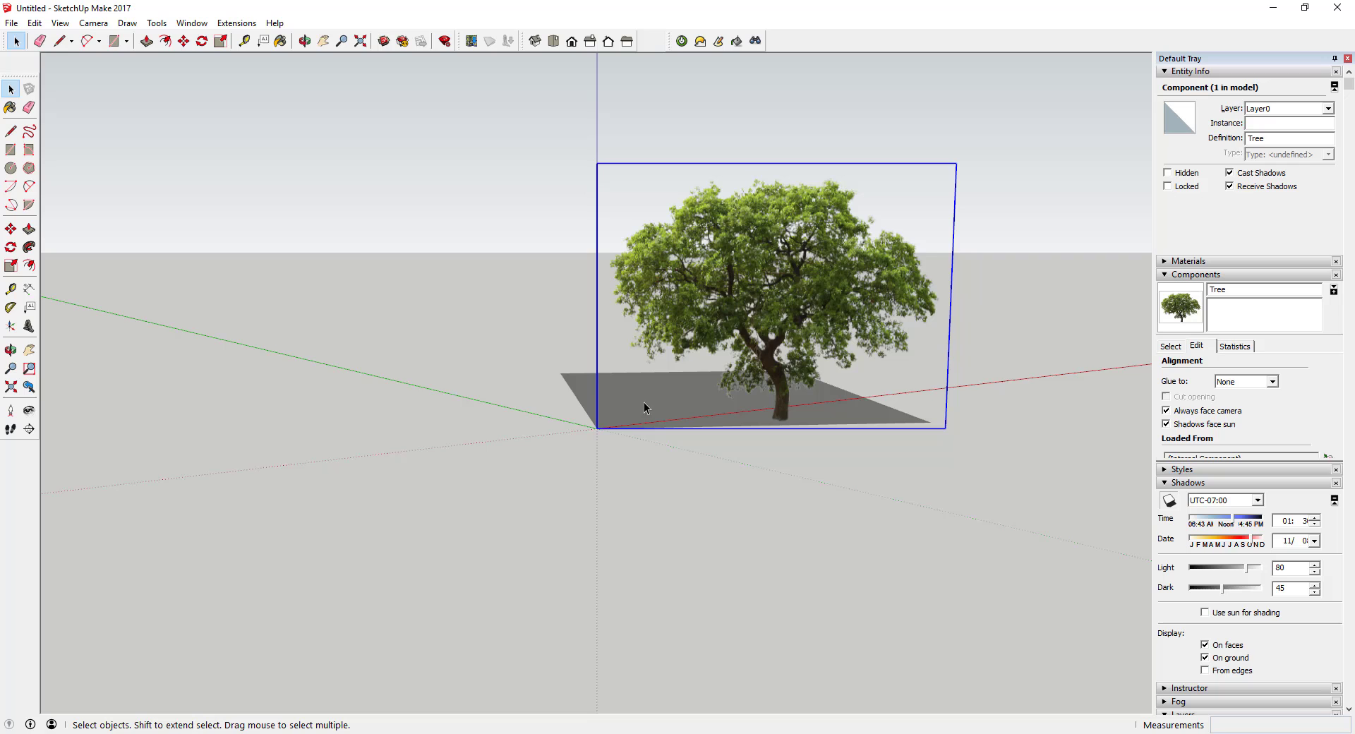
pyautogui.scroll(-1, 779, 390)
pyautogui.moveTo(718, 363); pyautogui.dragTo(1028, 375, button='middle')
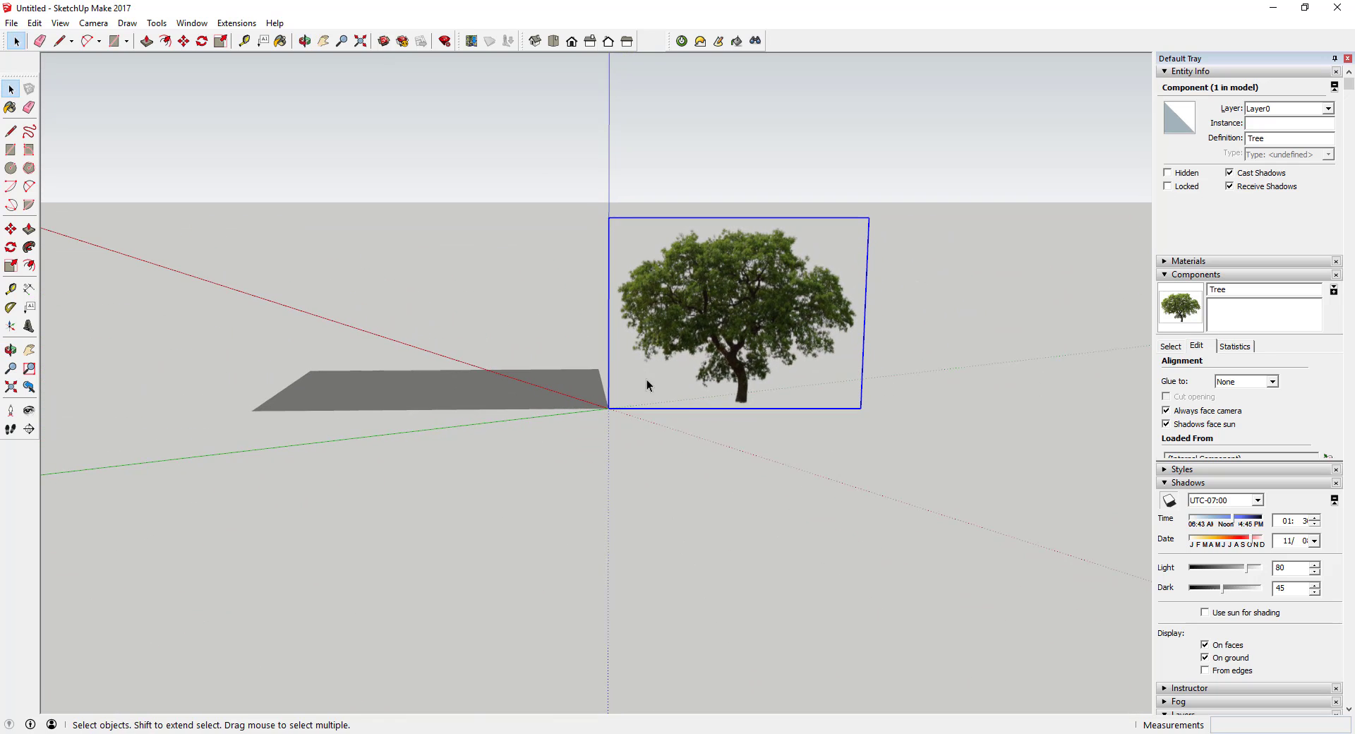
pyautogui.moveTo(646, 384); pyautogui.dragTo(790, 381, button='middle')
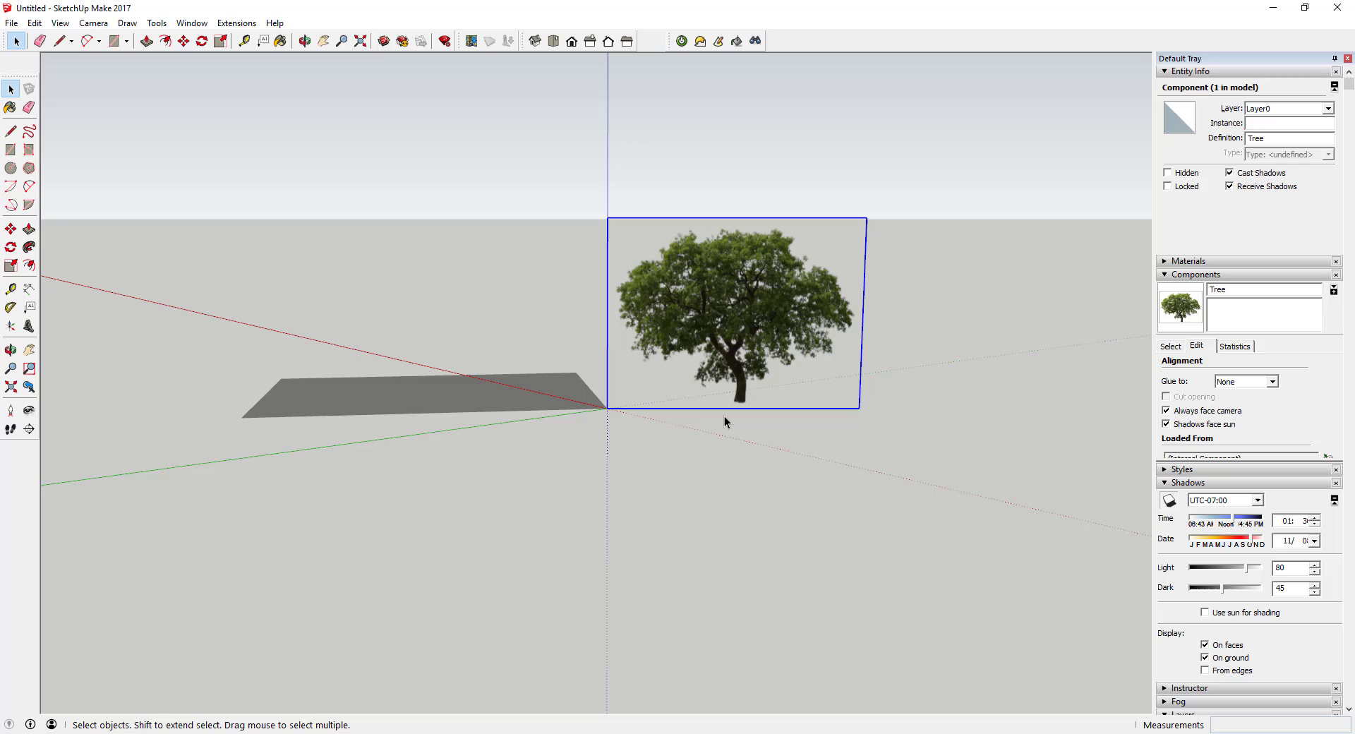
pyautogui.moveTo(725, 421); pyautogui.dragTo(564, 381, button='middle')
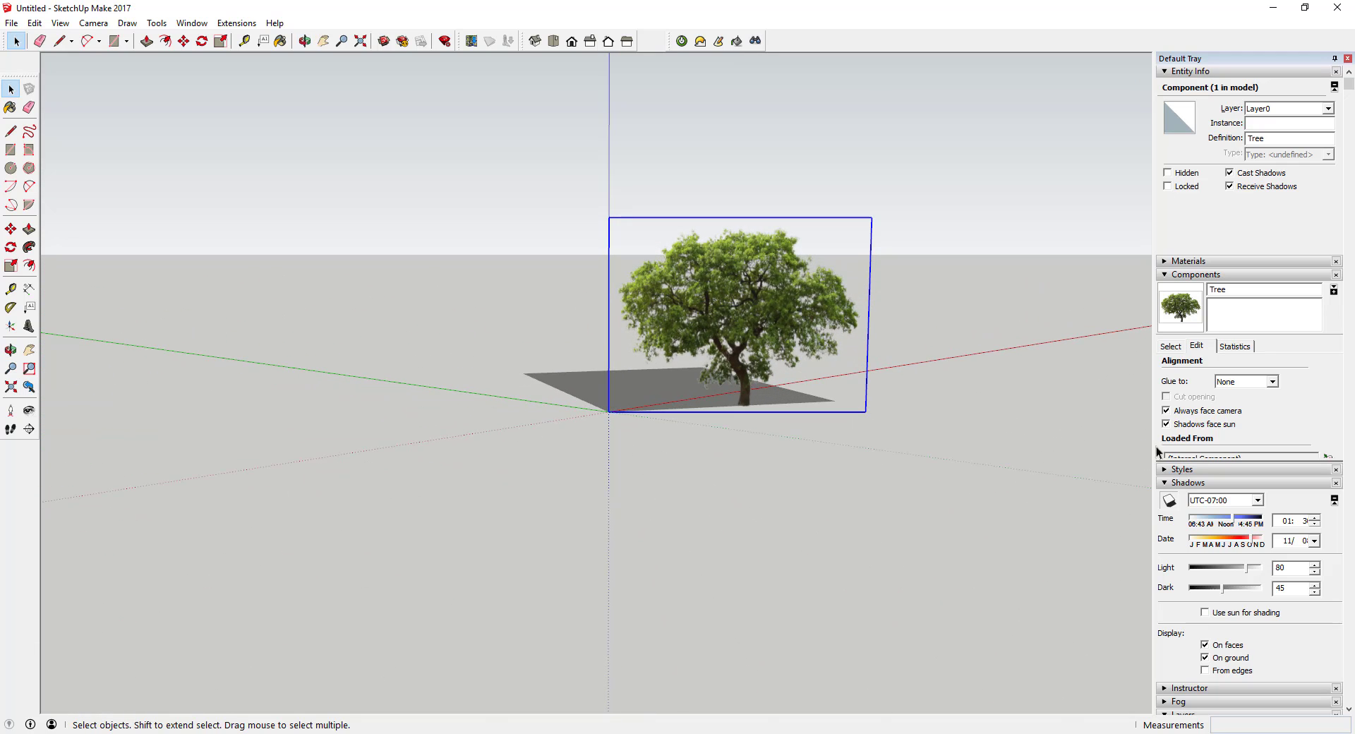
# - In the Tree component's Edit settings, leave Shadows face sun off and Always face camera on
pyautogui.click(1197, 427)
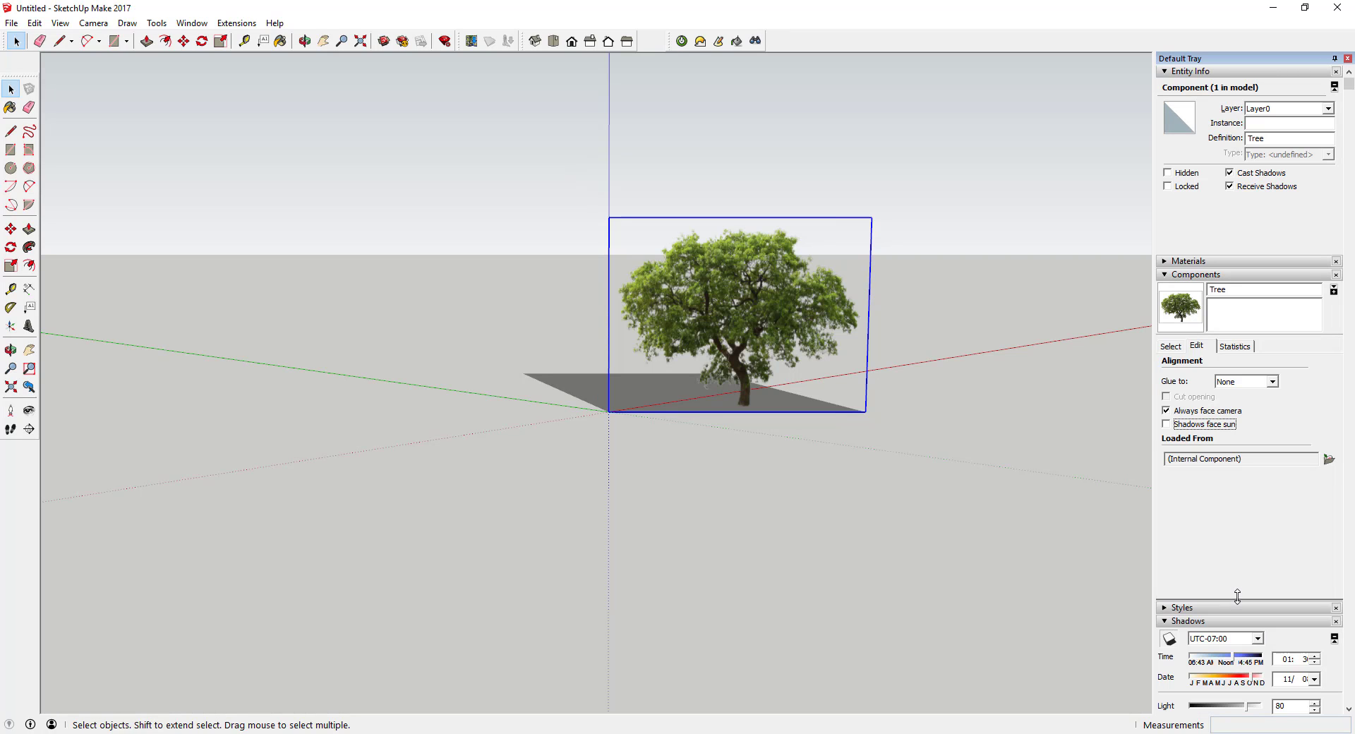
pyautogui.click(1169, 347)
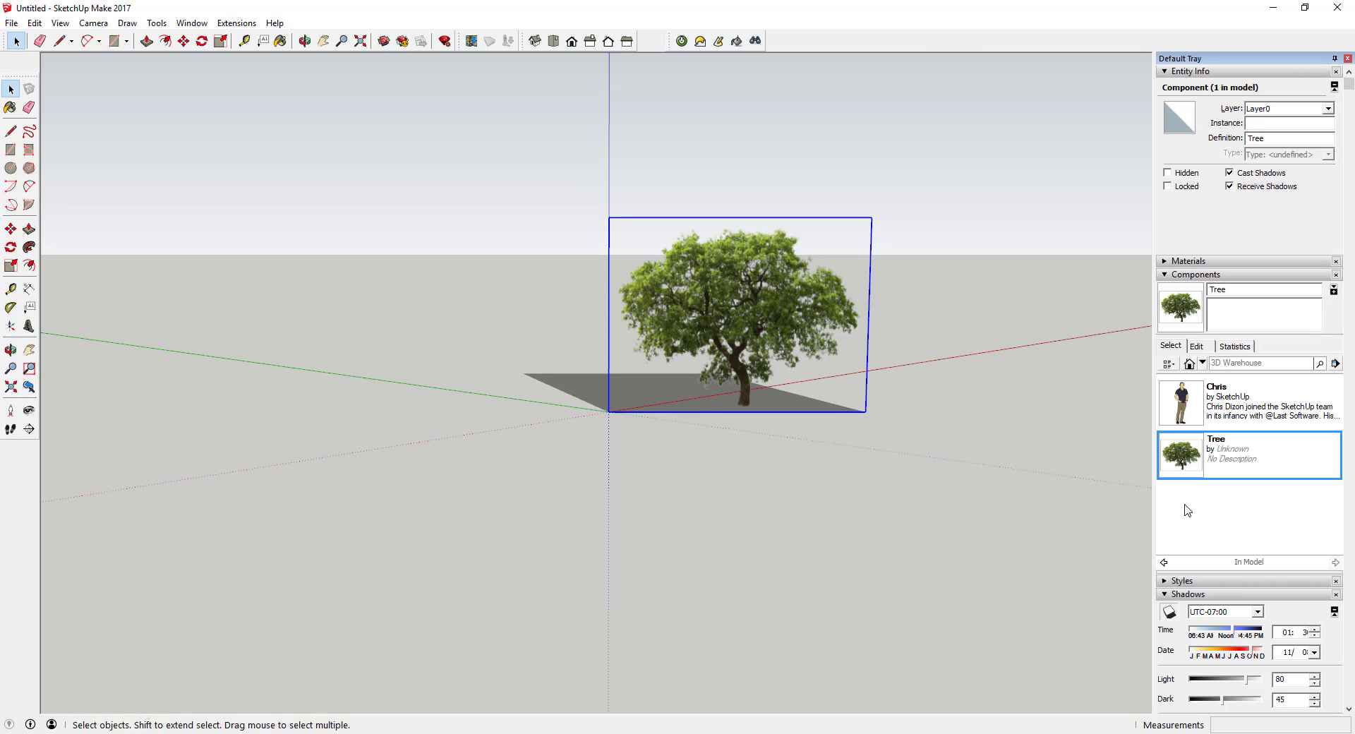
pyautogui.rightClick(1188, 457)
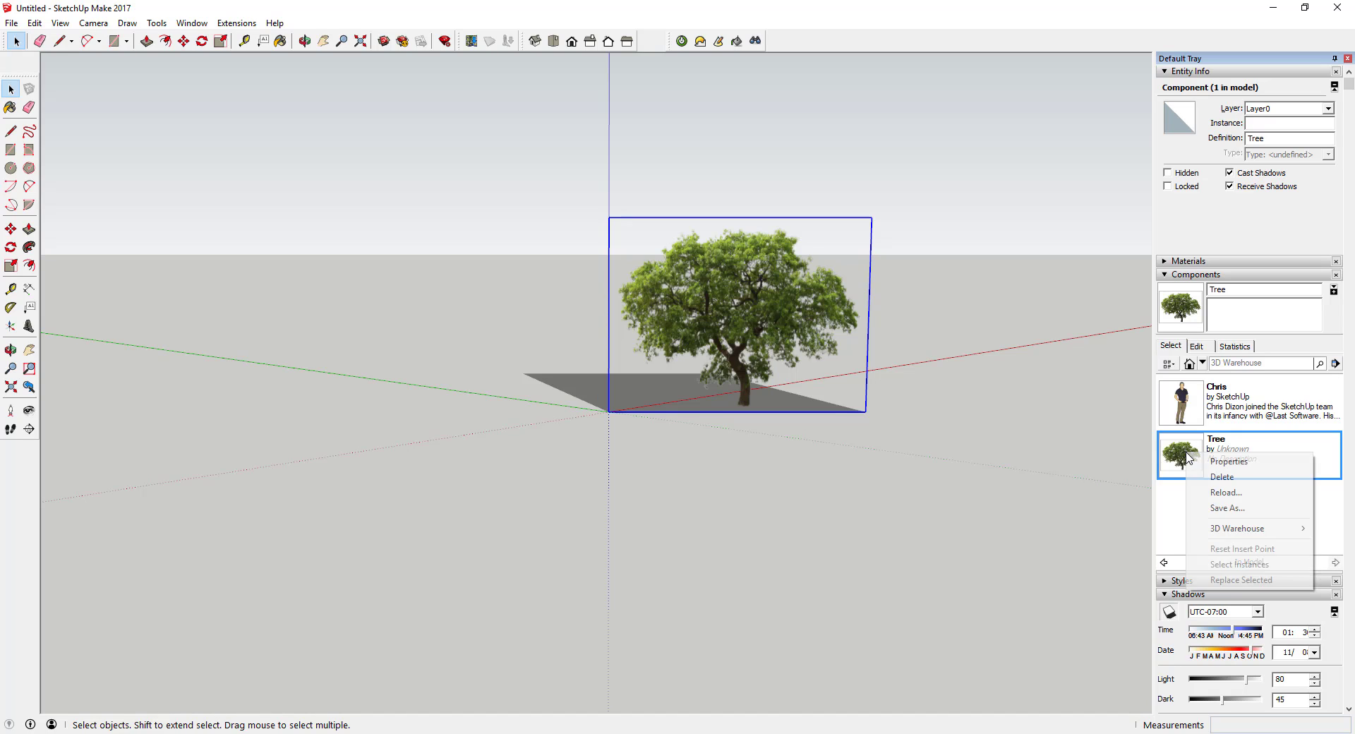
pyautogui.click(1228, 463)
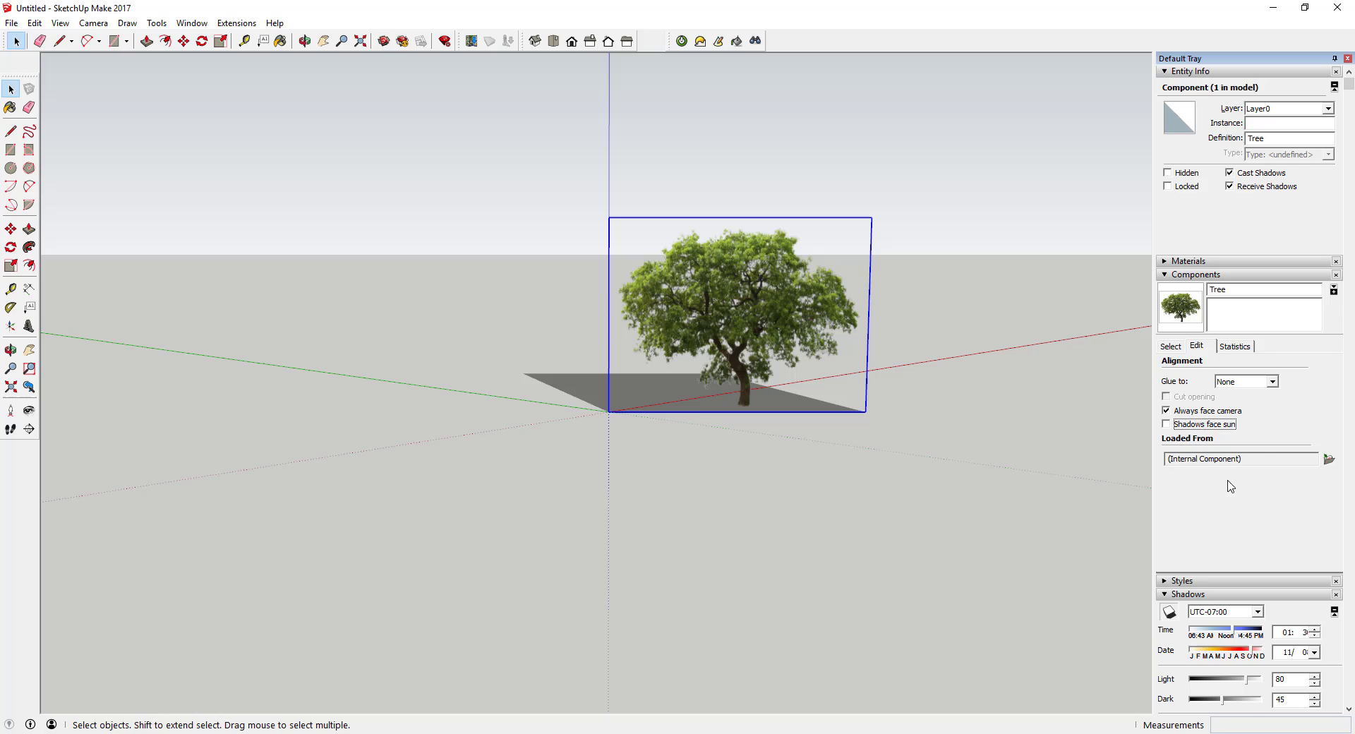
pyautogui.click(1192, 425)
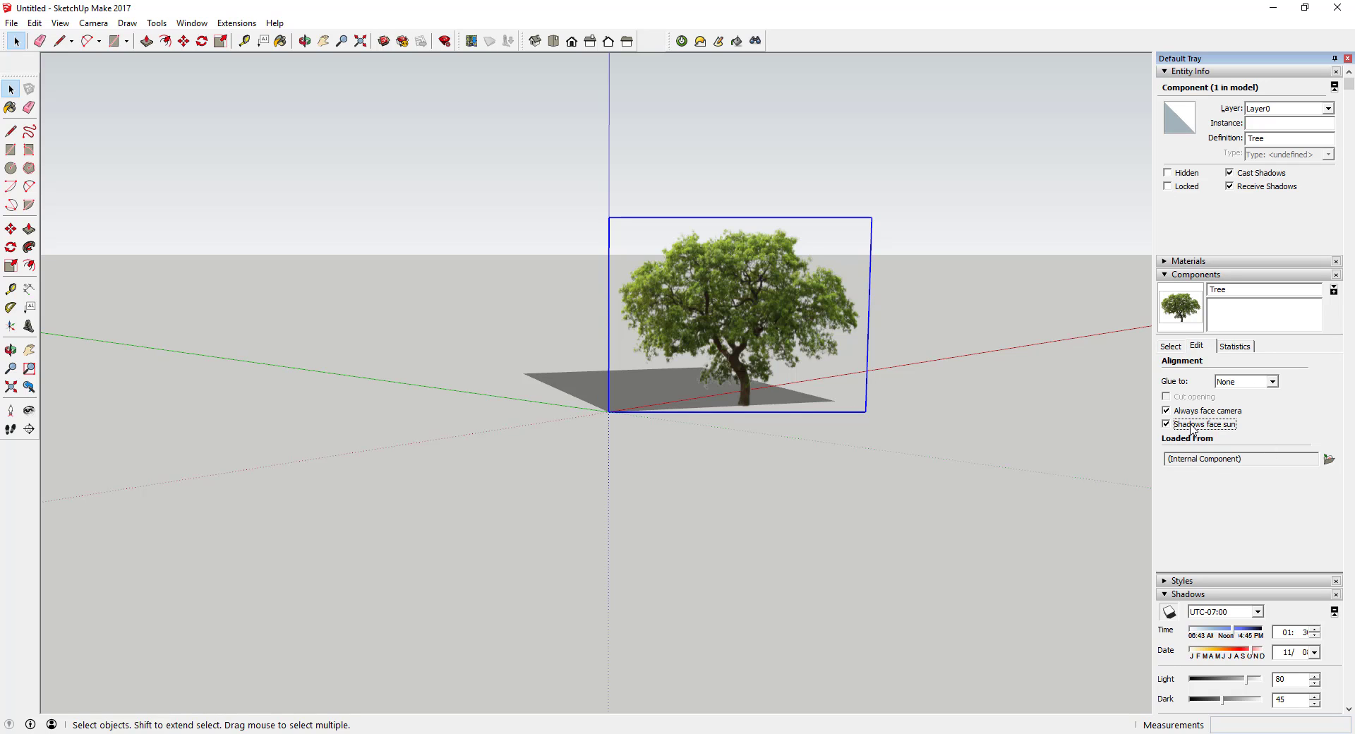
pyautogui.click(1192, 425)
pyautogui.moveTo(842, 434); pyautogui.dragTo(917, 451, button='middle')
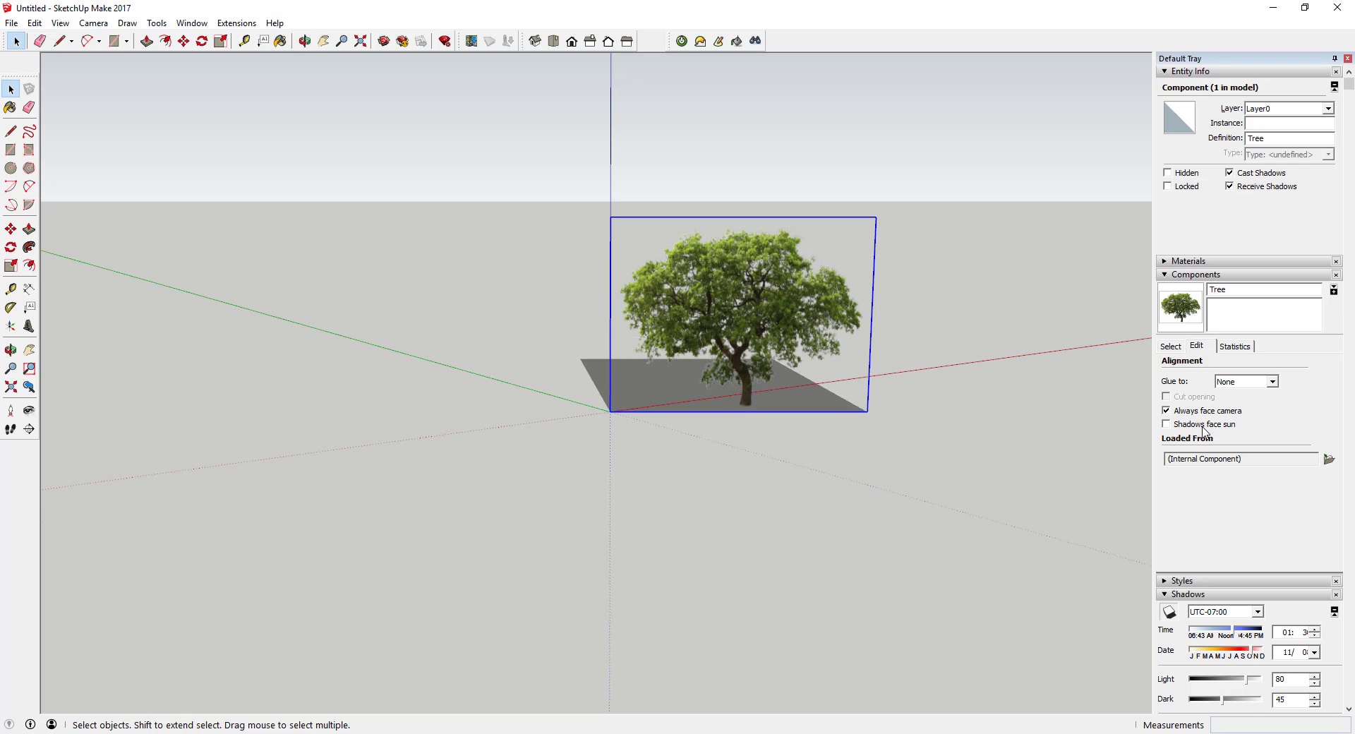
pyautogui.scroll(3, 862, 464)
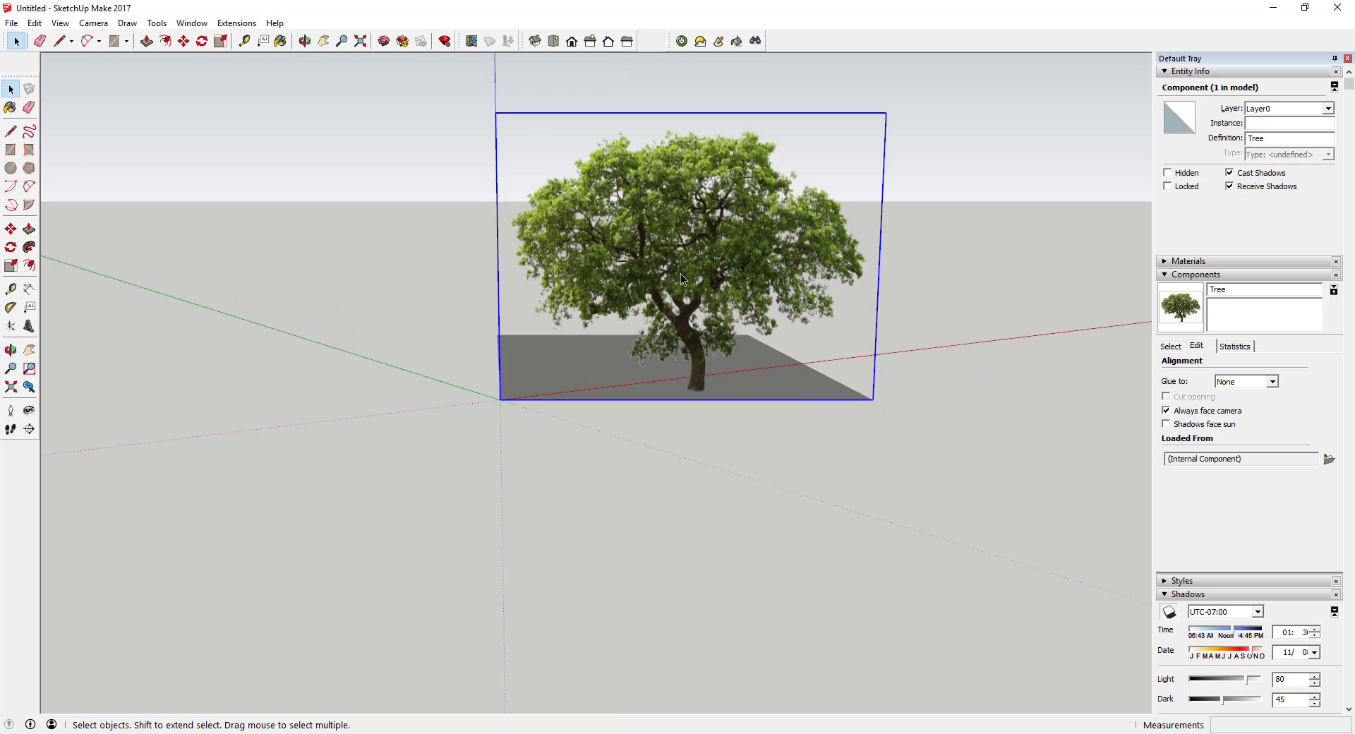
pyautogui.moveTo(680, 273); pyautogui.dragTo(727, 227, button='middle')
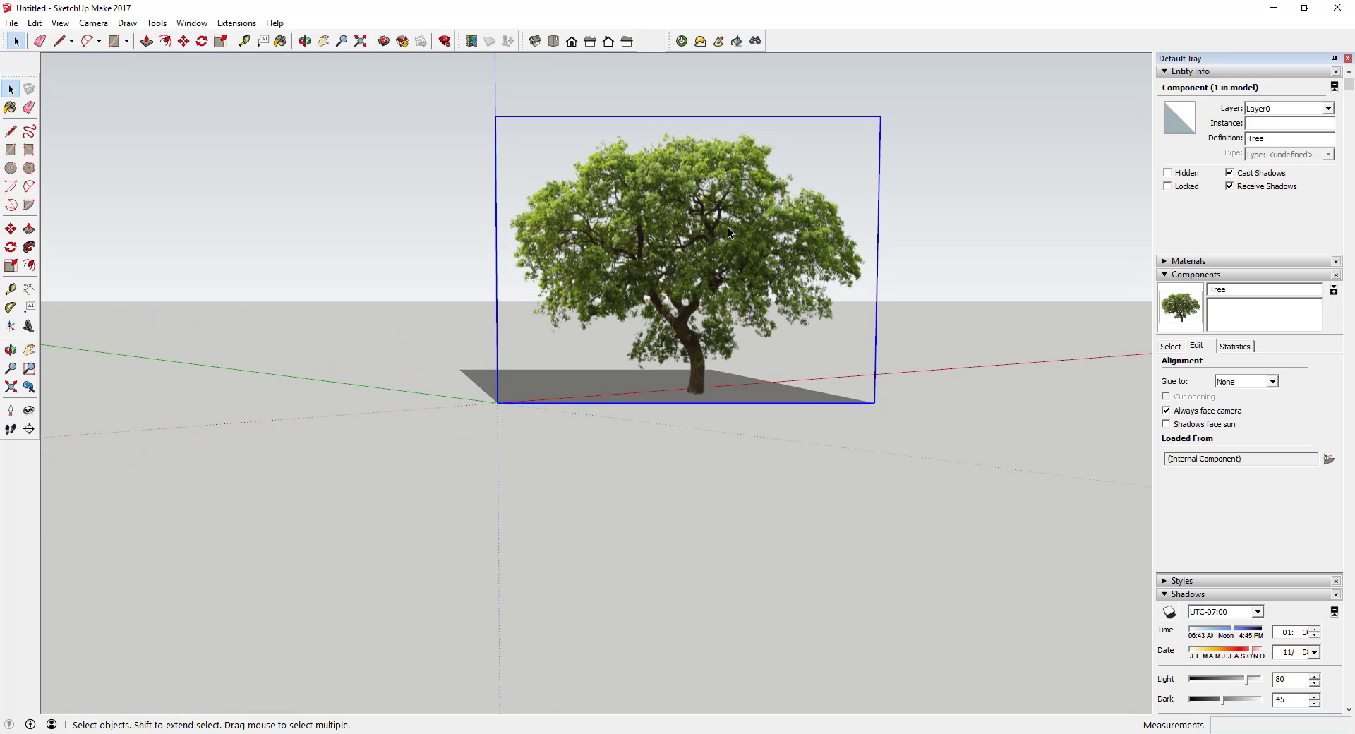
# - Enter the Tree component for editing and select its image face
pyautogui.doubleClick(675, 228)
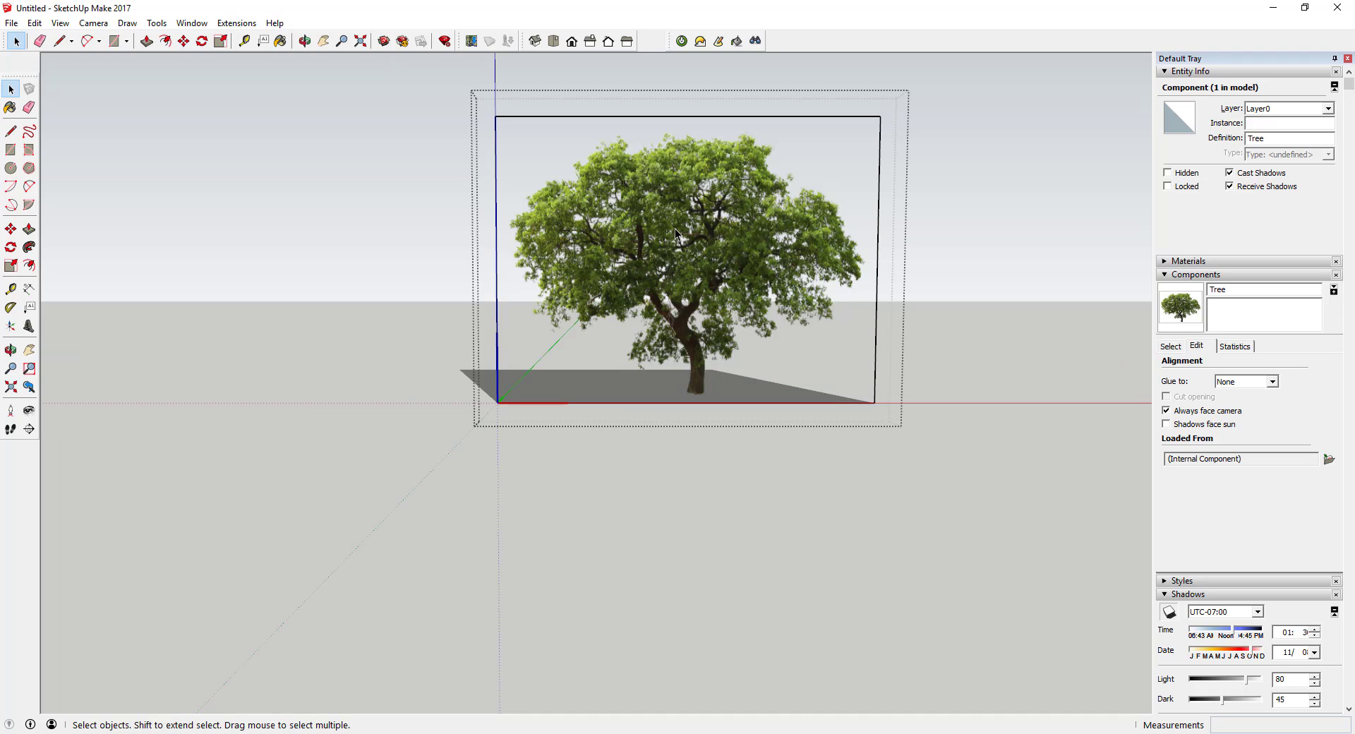
pyautogui.click(674, 228)
pyautogui.press('o')
pyautogui.press('space')
pyautogui.moveTo(774, 189); pyautogui.dragTo(710, 255, button='middle')
pyautogui.scroll(-1, 670, 489)
pyautogui.scroll(3, 693, 210)
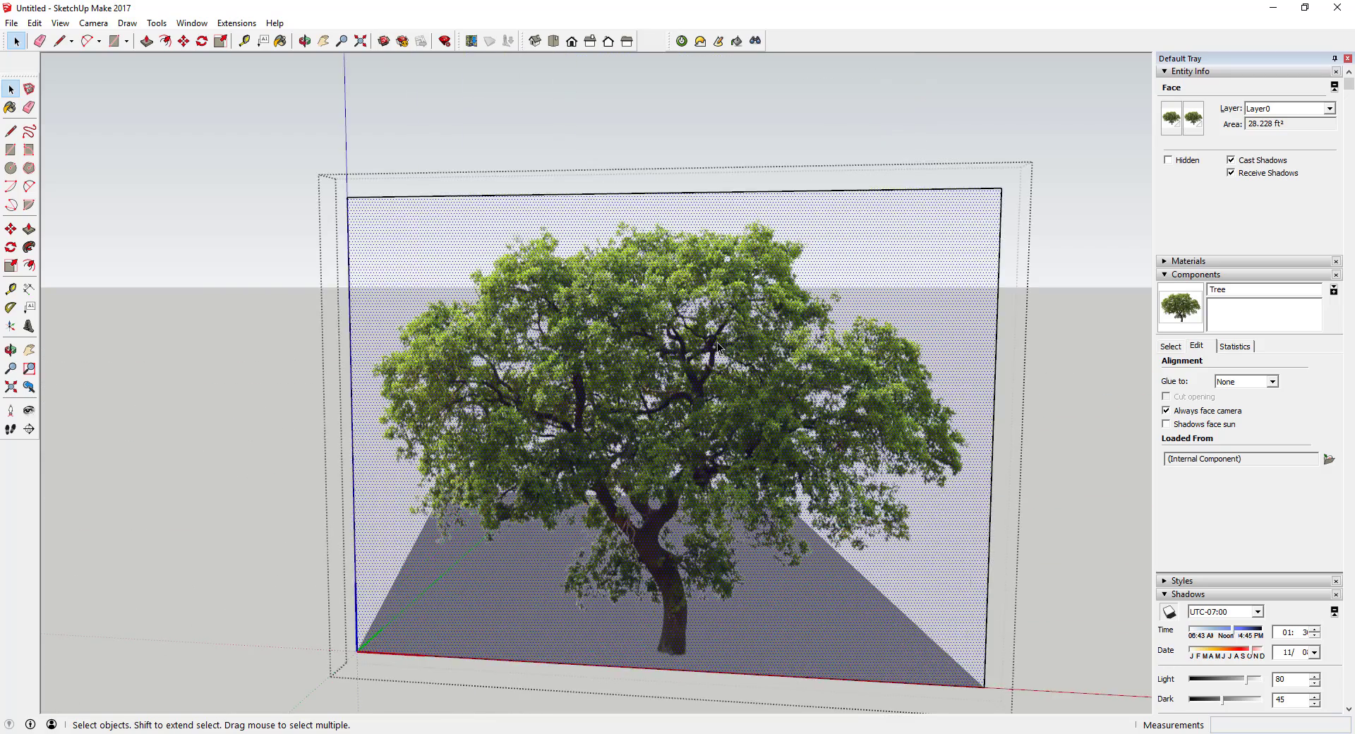
pyautogui.scroll(-1, 713, 265)
# - Orbit and zoom in on the tree face and its flat four-sided shadow
pyautogui.moveTo(779, 384); pyautogui.dragTo(538, 417, button='middle')
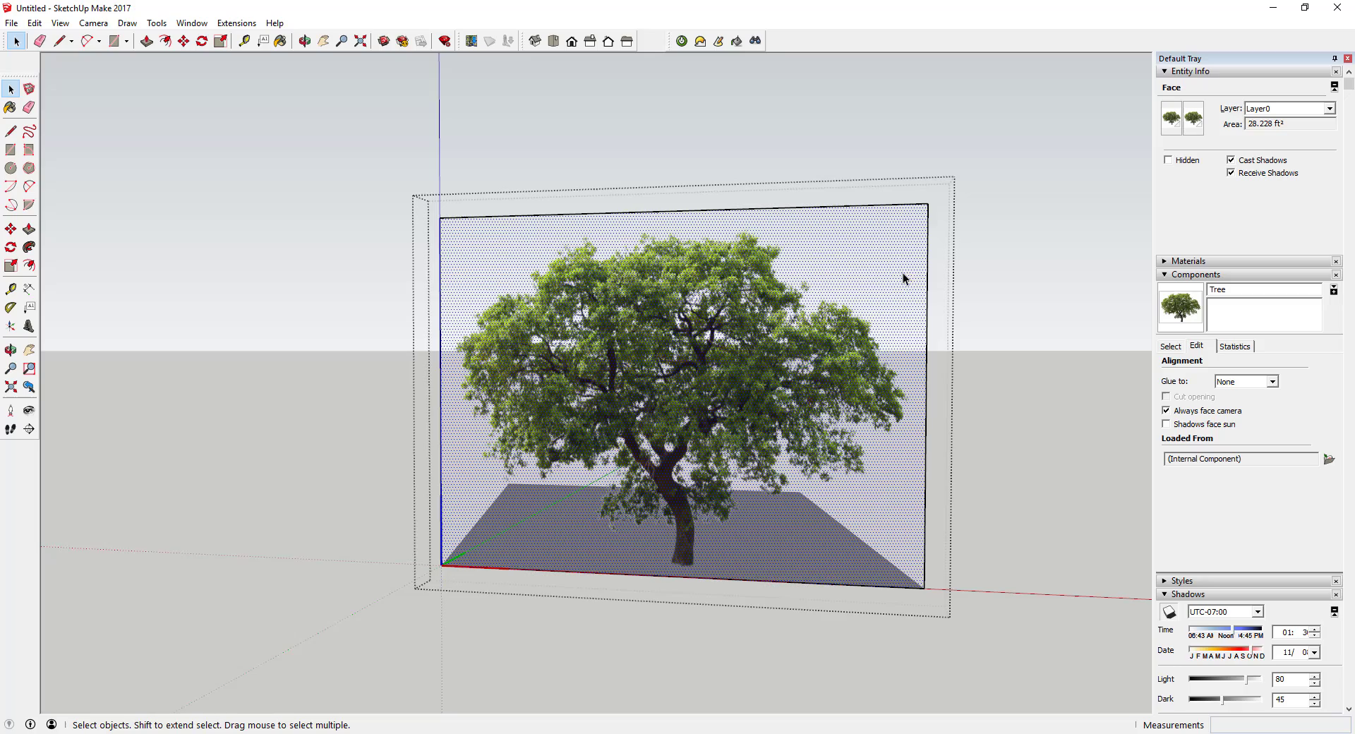
pyautogui.scroll(3, 693, 583)
pyautogui.scroll(-2, 681, 553)
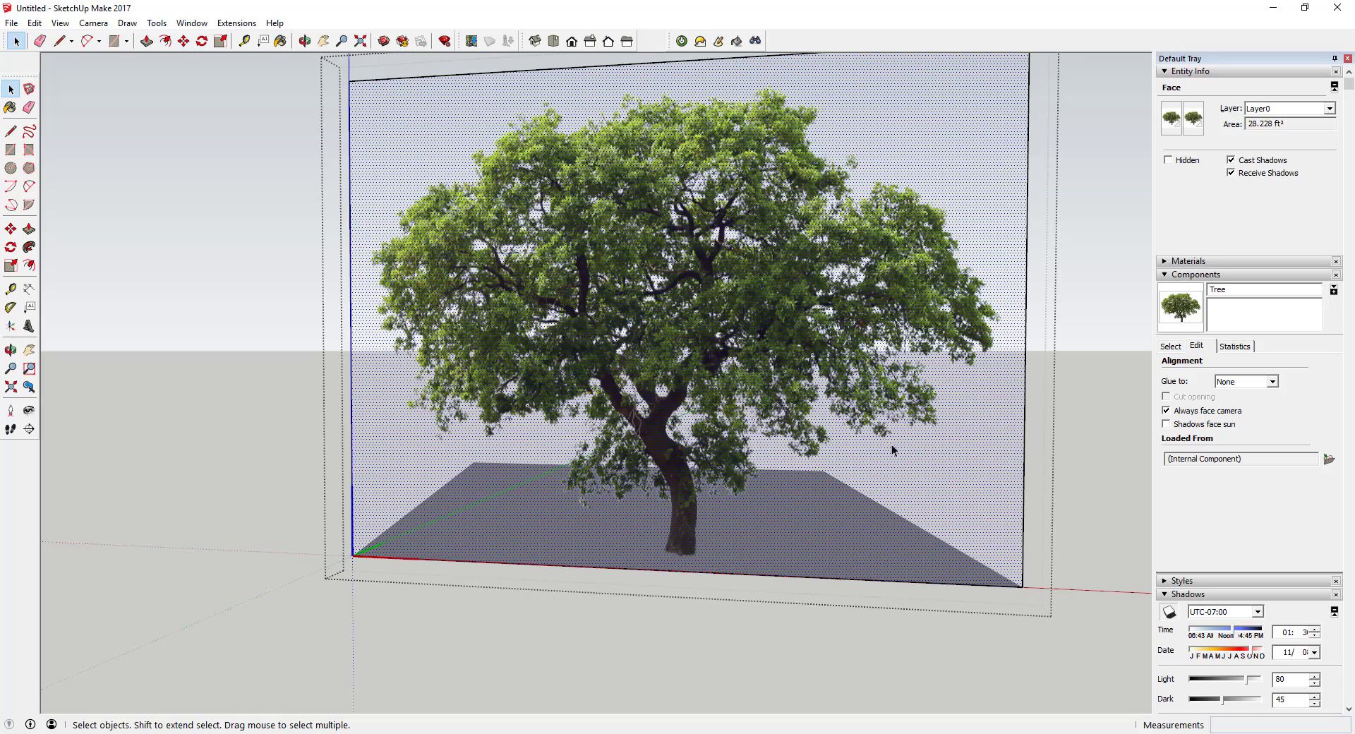
pyautogui.scroll(-3, 785, 532)
pyautogui.moveTo(791, 446); pyautogui.dragTo(795, 488, button='middle')
pyautogui.scroll(2, 775, 563)
pyautogui.moveTo(774, 563); pyautogui.dragTo(763, 585, button='middle')
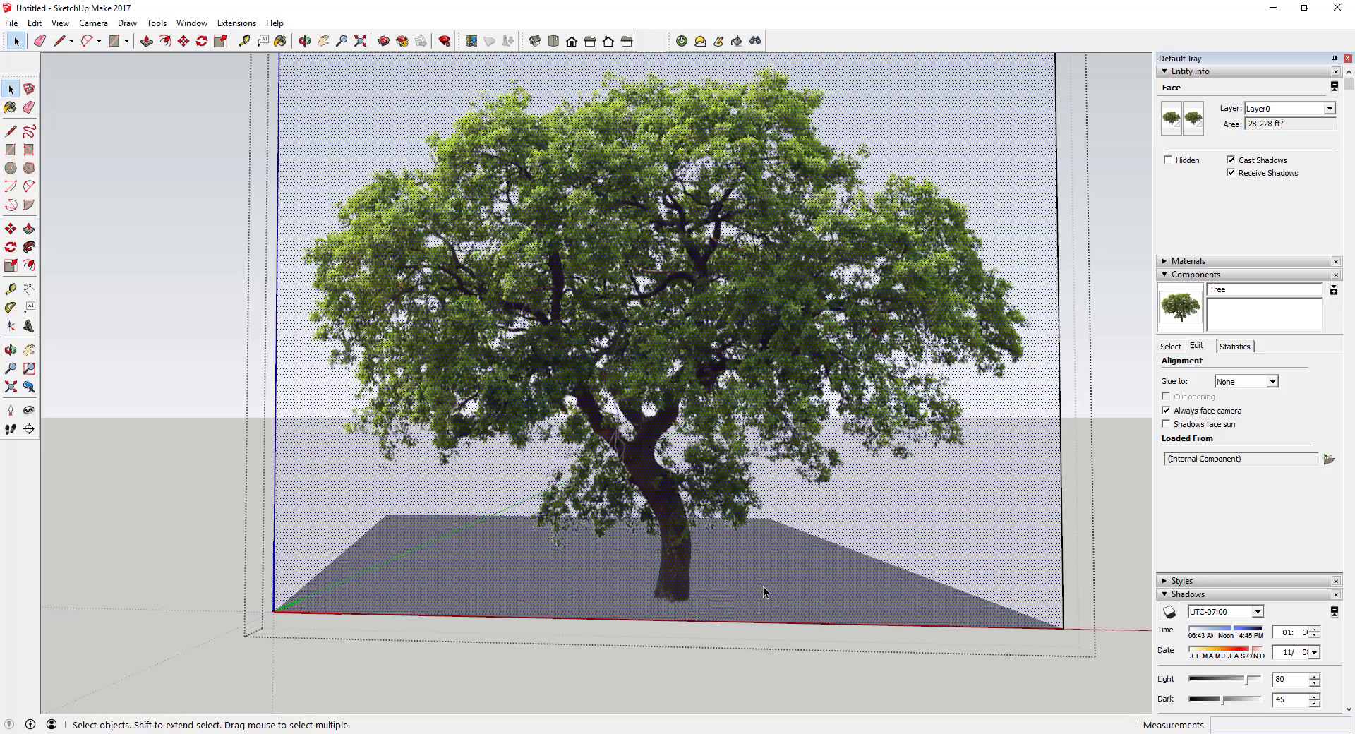
# - Draw outline lines from the tree's base up and along the trunk edges toward the foliage
pyautogui.press('l')
pyautogui.click(668, 608)
pyautogui.scroll(3, 677, 596)
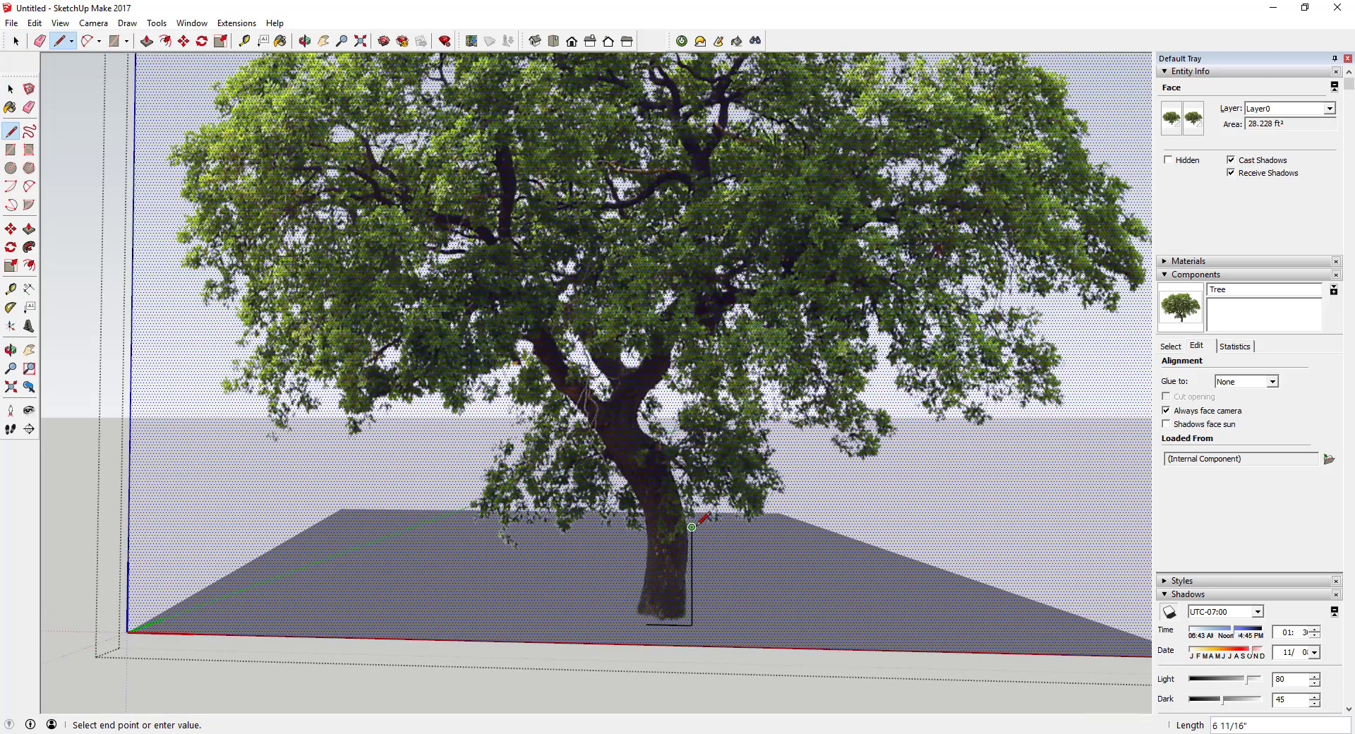
pyautogui.scroll(5, 732, 528)
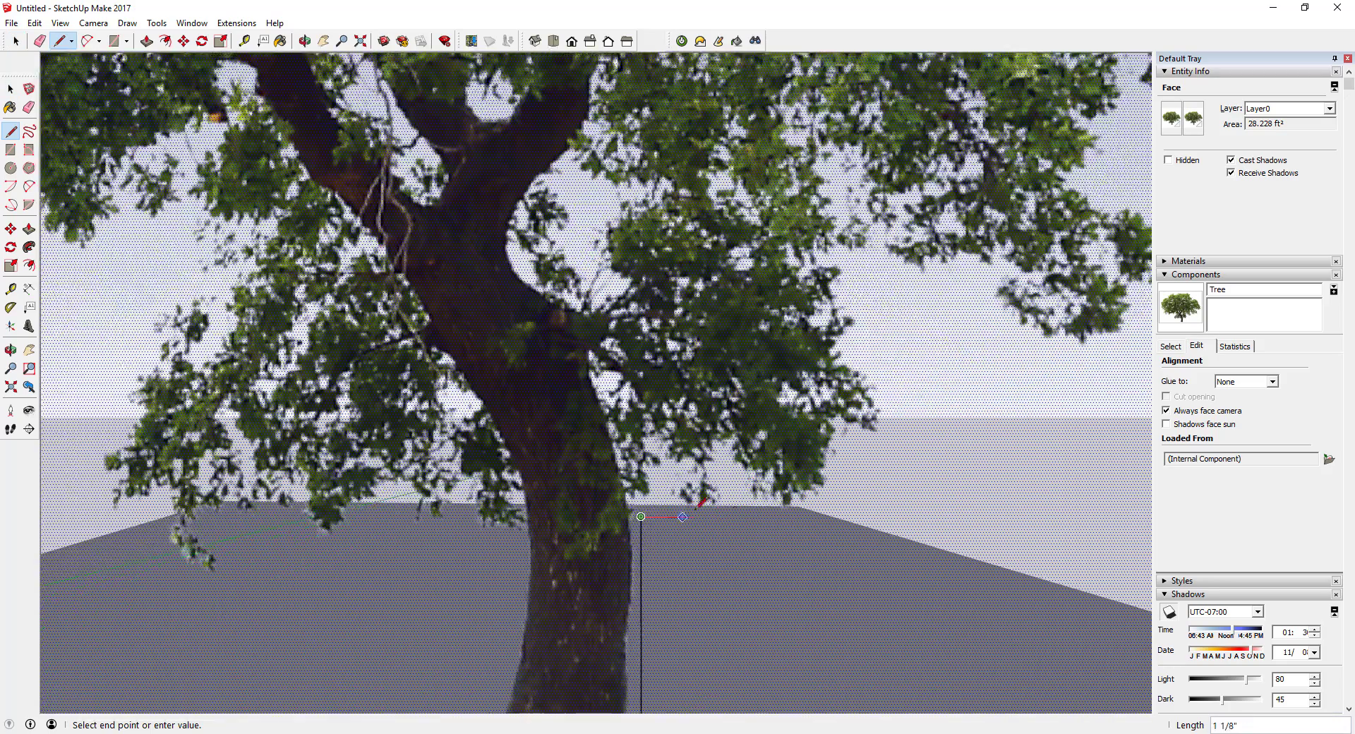
pyautogui.click(658, 495)
pyautogui.click(704, 523)
pyautogui.click(755, 498)
pyautogui.click(853, 498)
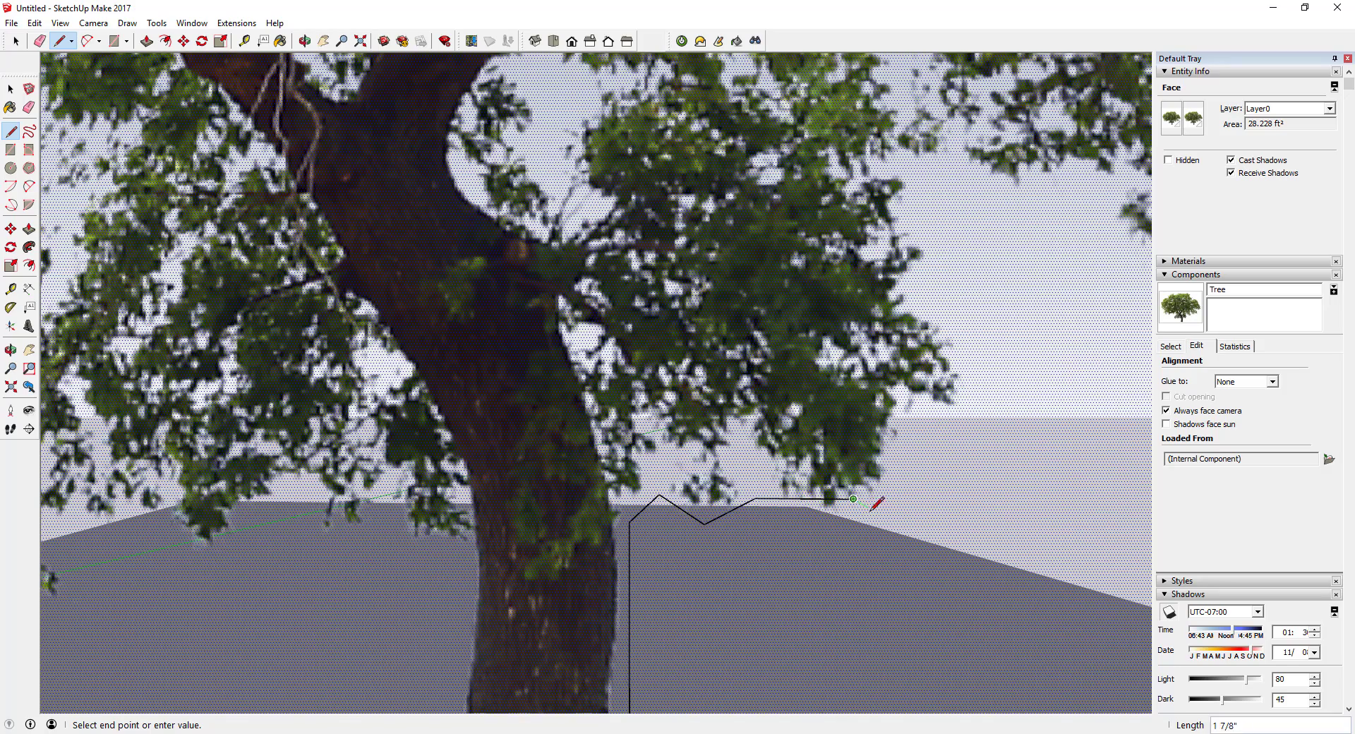
# - Continue the outline up the right foliage edge to the top of the canopy
pyautogui.click(910, 432)
pyautogui.click(982, 369)
pyautogui.click(922, 285)
pyautogui.click(944, 238)
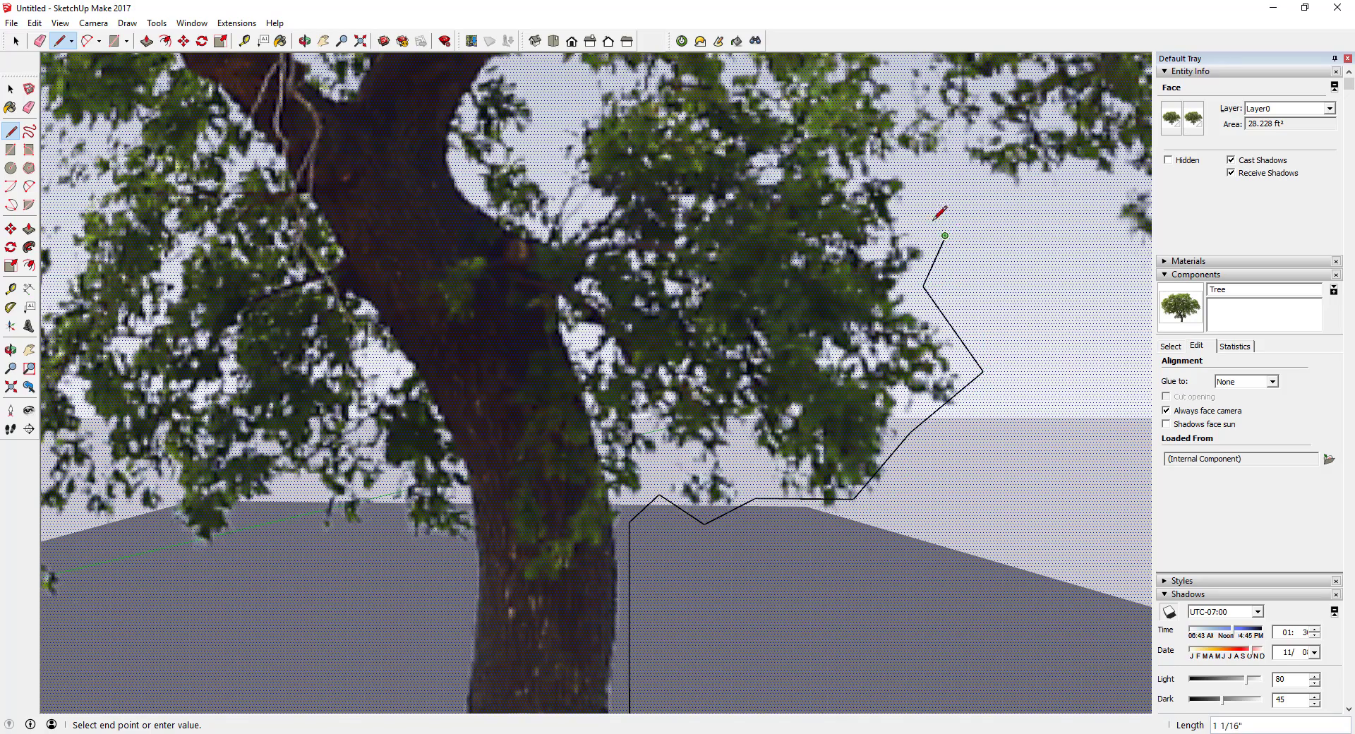
pyautogui.click(899, 161)
# - Trace the outline across the canopy edge and back down along the foliage
pyautogui.scroll(-2, 892, 155)
pyautogui.click(933, 182)
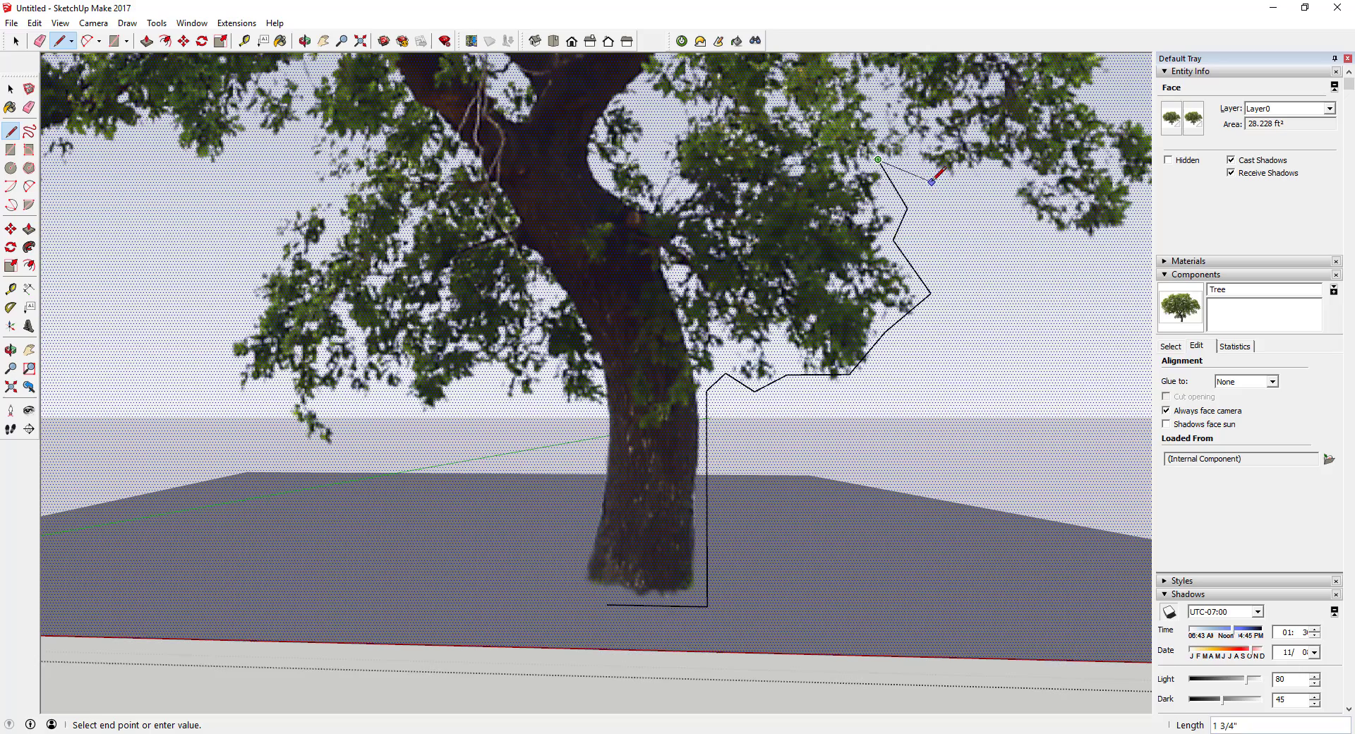
pyautogui.click(974, 180)
pyautogui.click(989, 167)
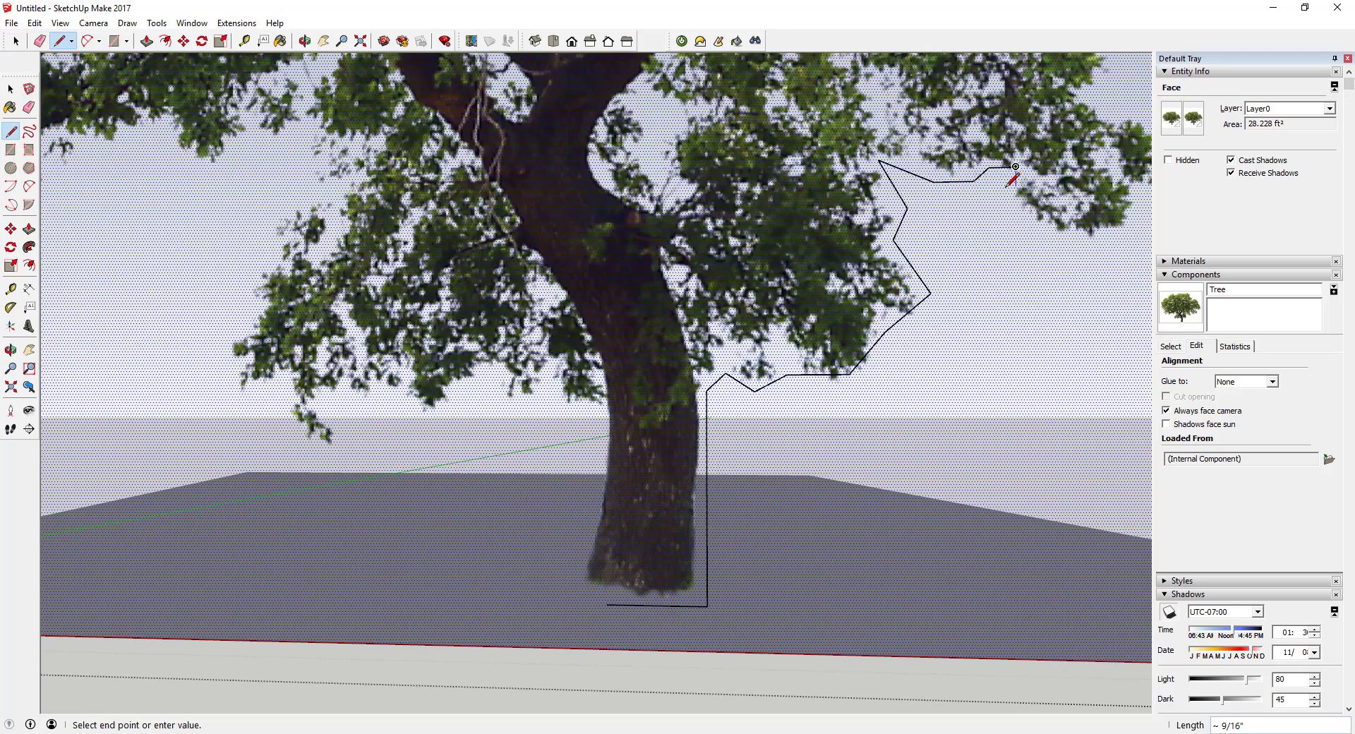
pyautogui.scroll(2, 1015, 187)
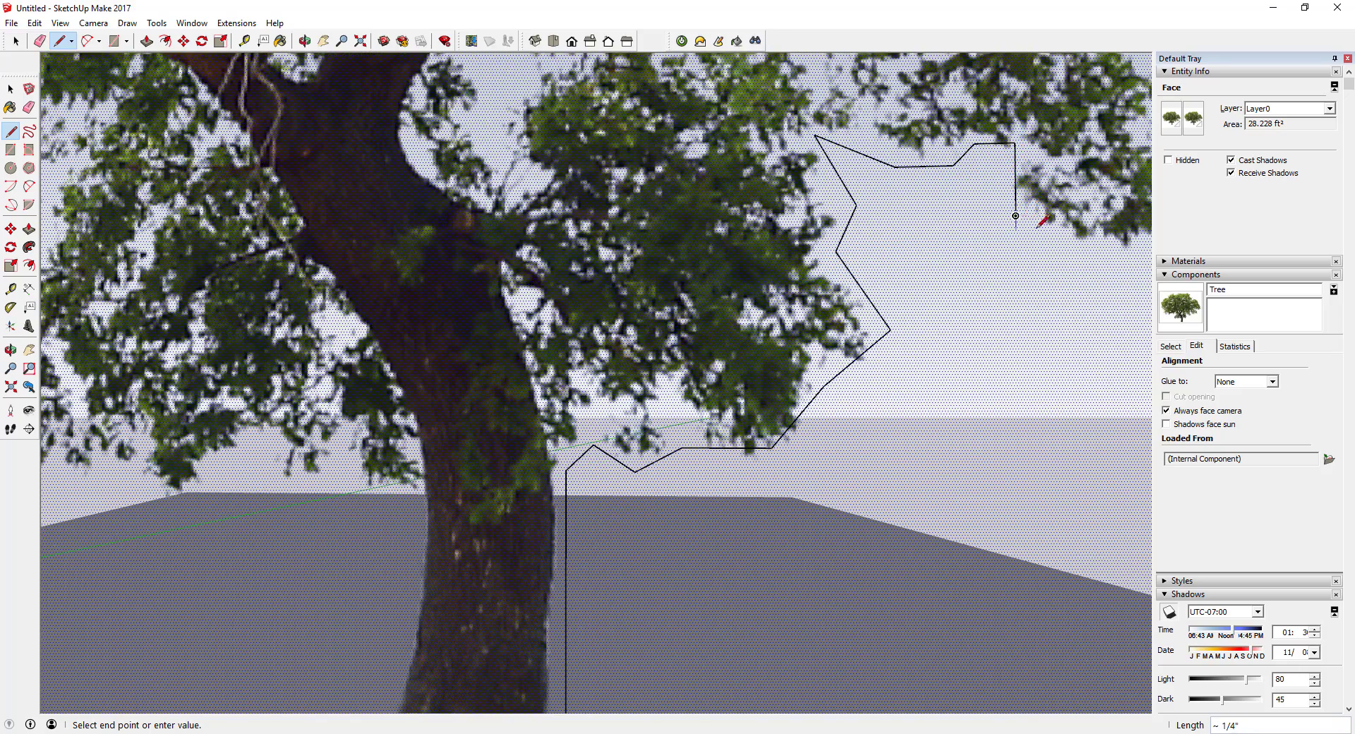
pyautogui.click(1015, 229)
pyautogui.scroll(-3, 1058, 247)
pyautogui.scroll(-4, 910, 218)
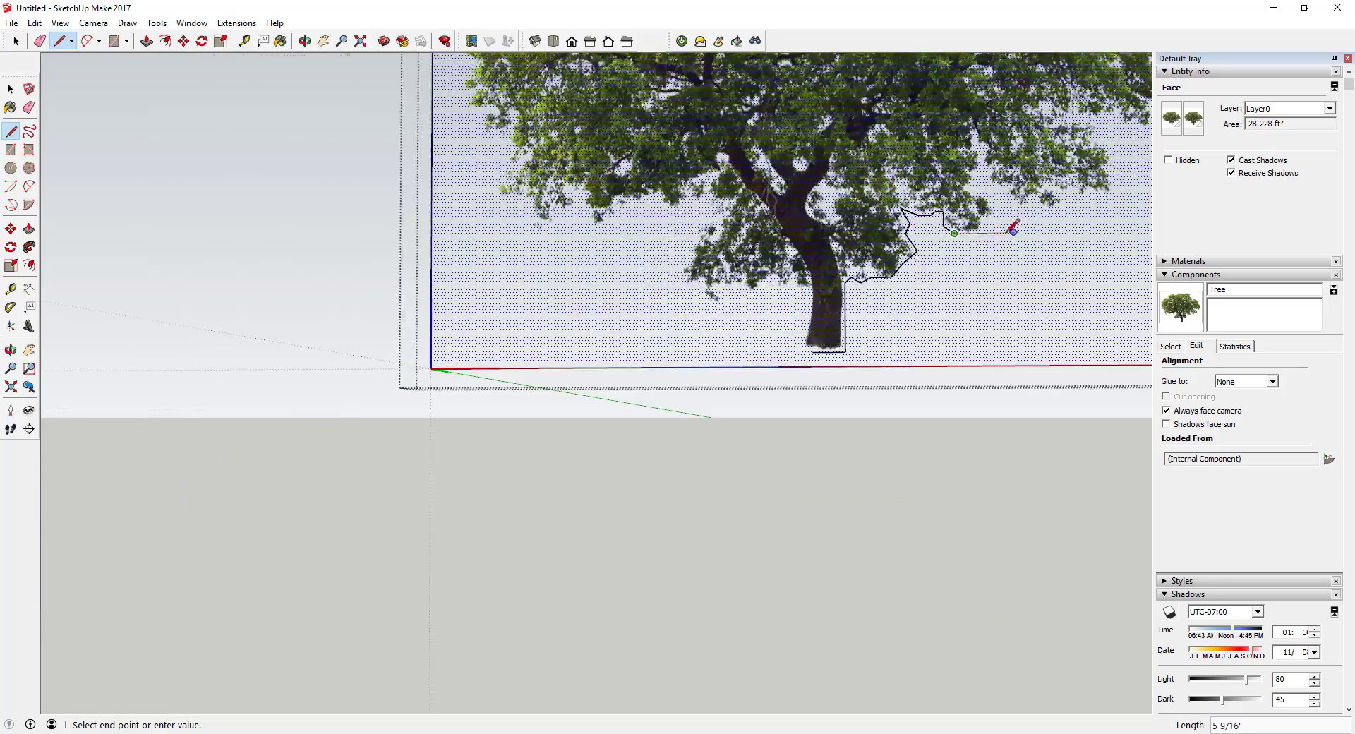
pyautogui.scroll(3, 1016, 221)
pyautogui.click(958, 232)
# - Start a new outline section around the lower left leaf clump up to the branch edge
pyautogui.moveTo(977, 212); pyautogui.dragTo(616, 446, button='middle')
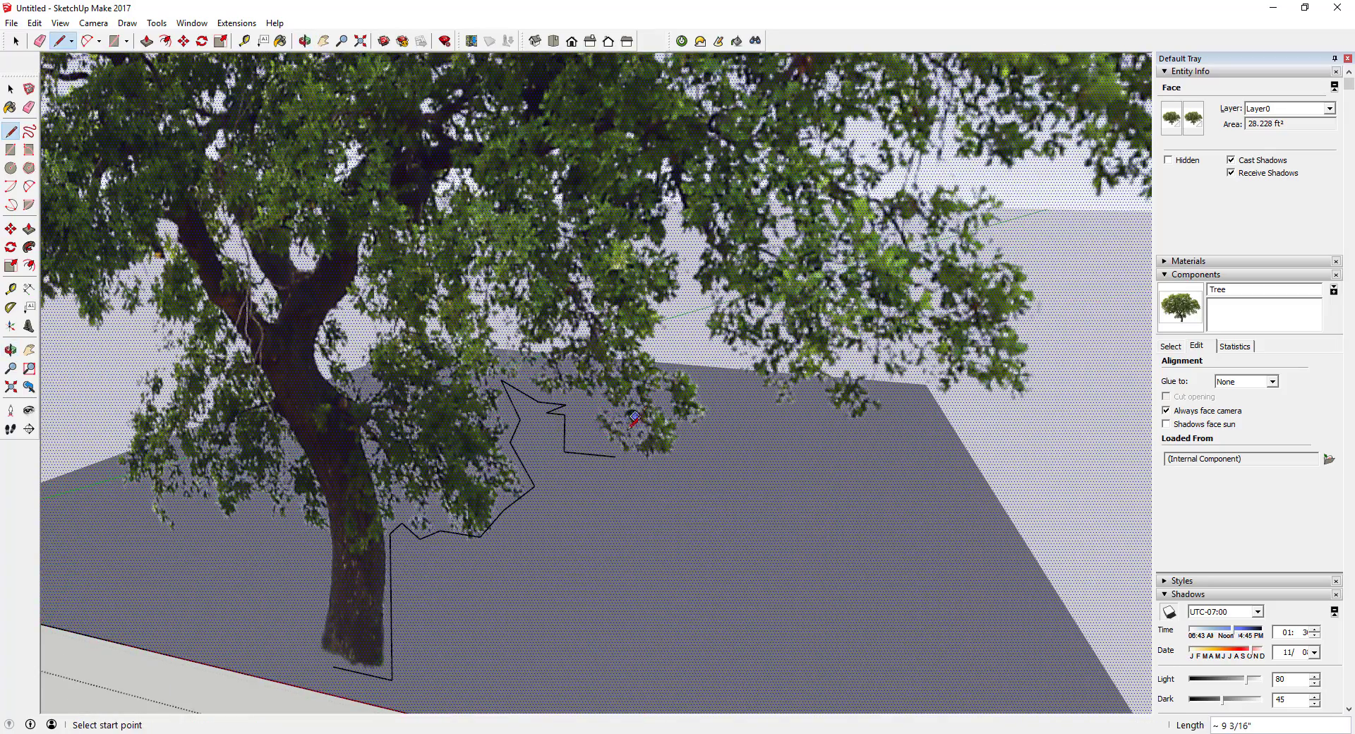
pyautogui.click(566, 403)
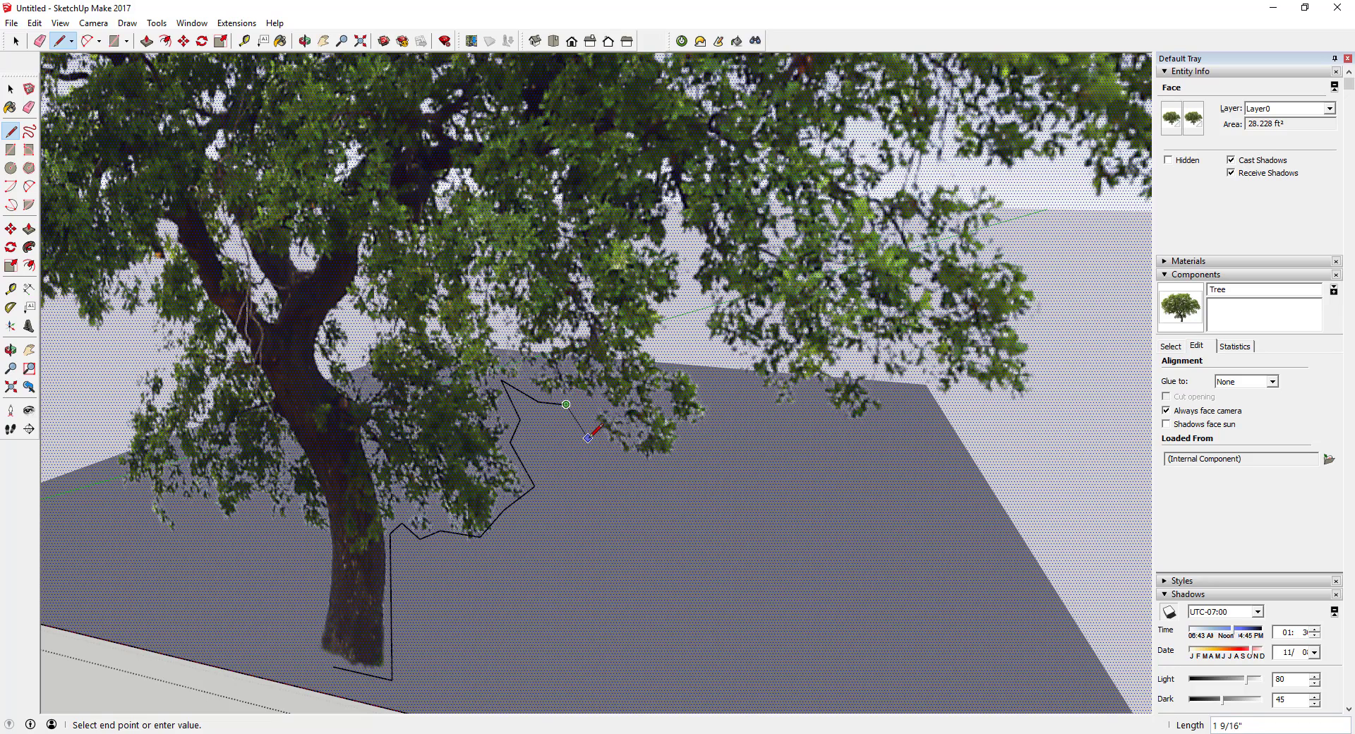
pyautogui.click(637, 468)
pyautogui.click(690, 445)
pyautogui.click(715, 402)
pyautogui.click(671, 354)
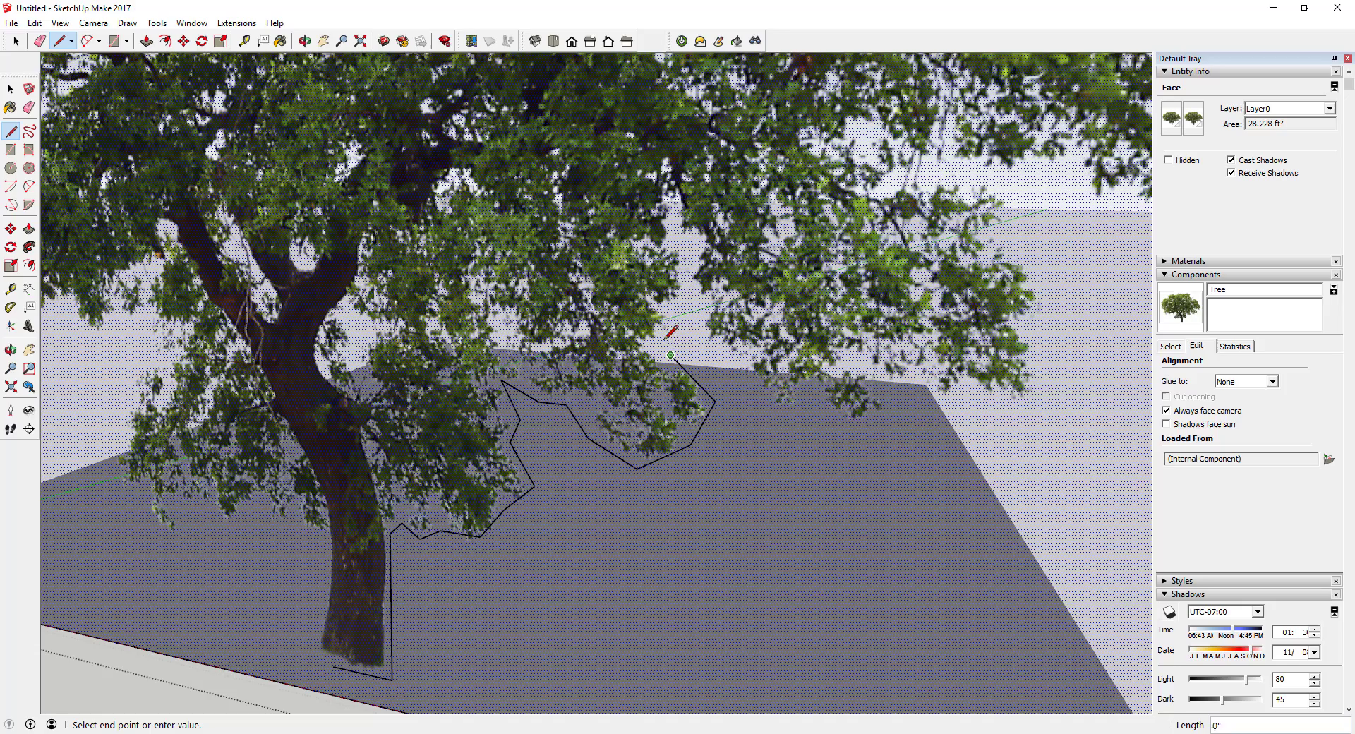
# - Extend the outline up into the canopy, down the gap, and along the lower leaves
pyautogui.scroll(2, 686, 271)
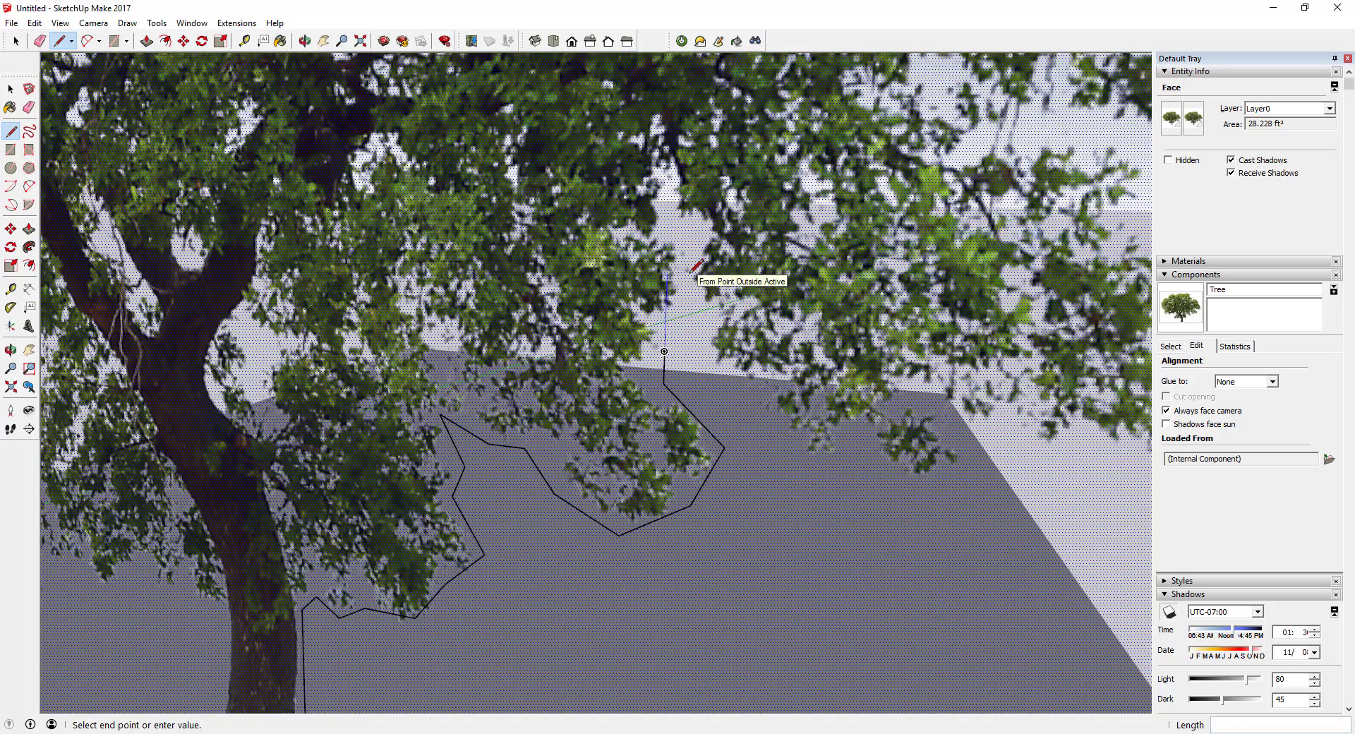
pyautogui.click(670, 200)
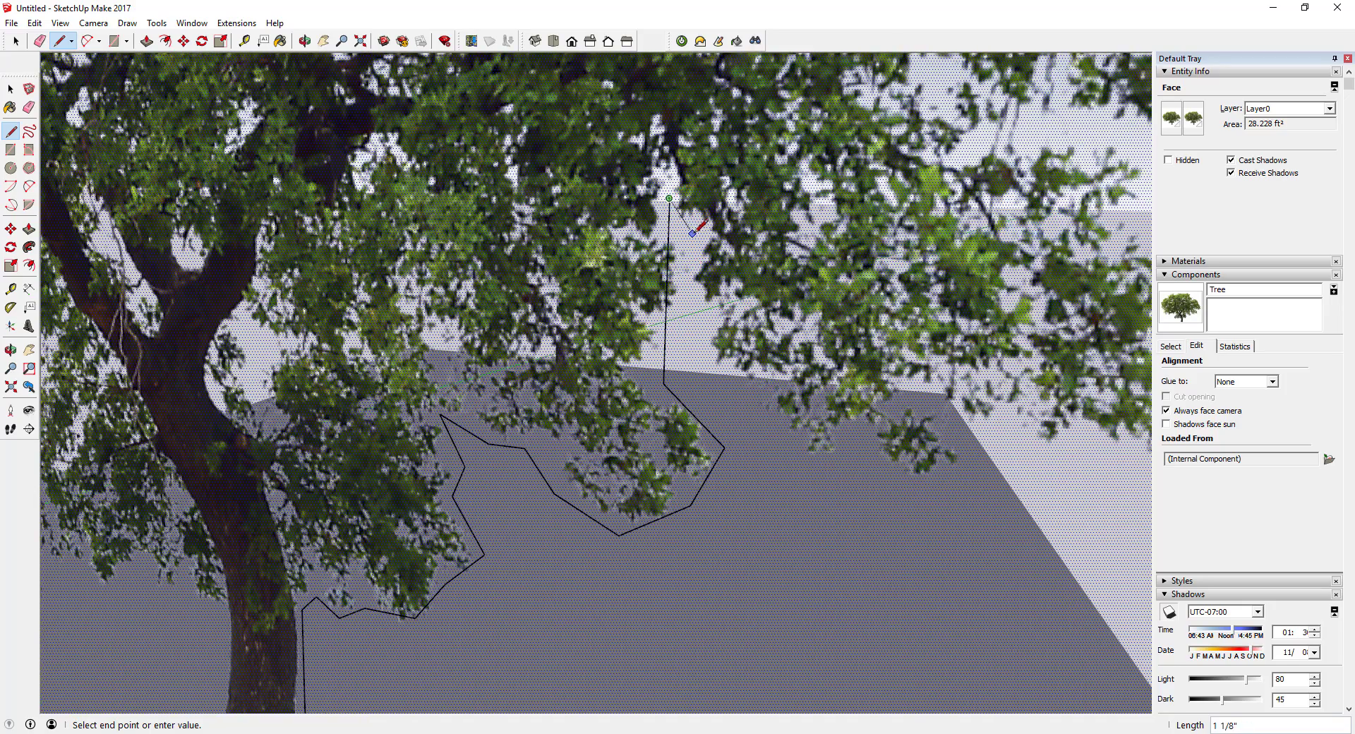
pyautogui.click(693, 287)
pyautogui.click(719, 372)
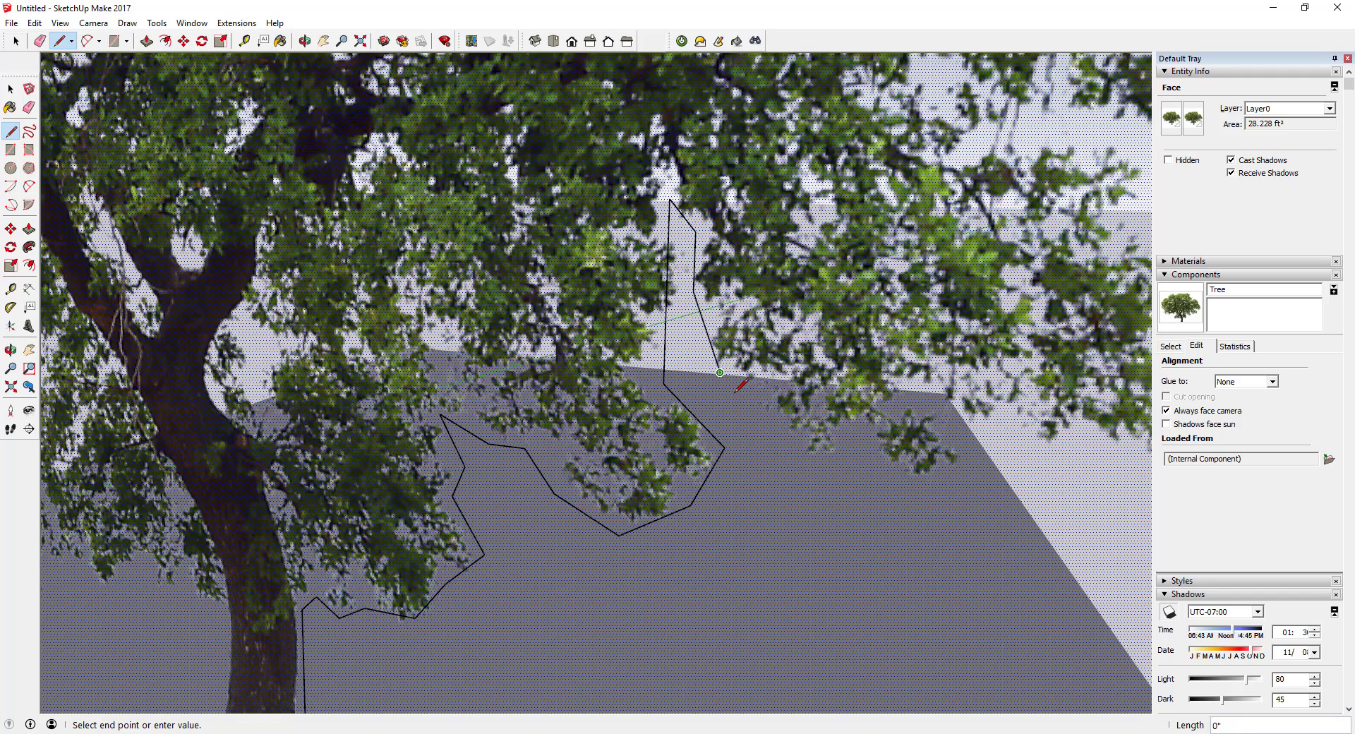
pyautogui.click(774, 438)
pyautogui.click(851, 447)
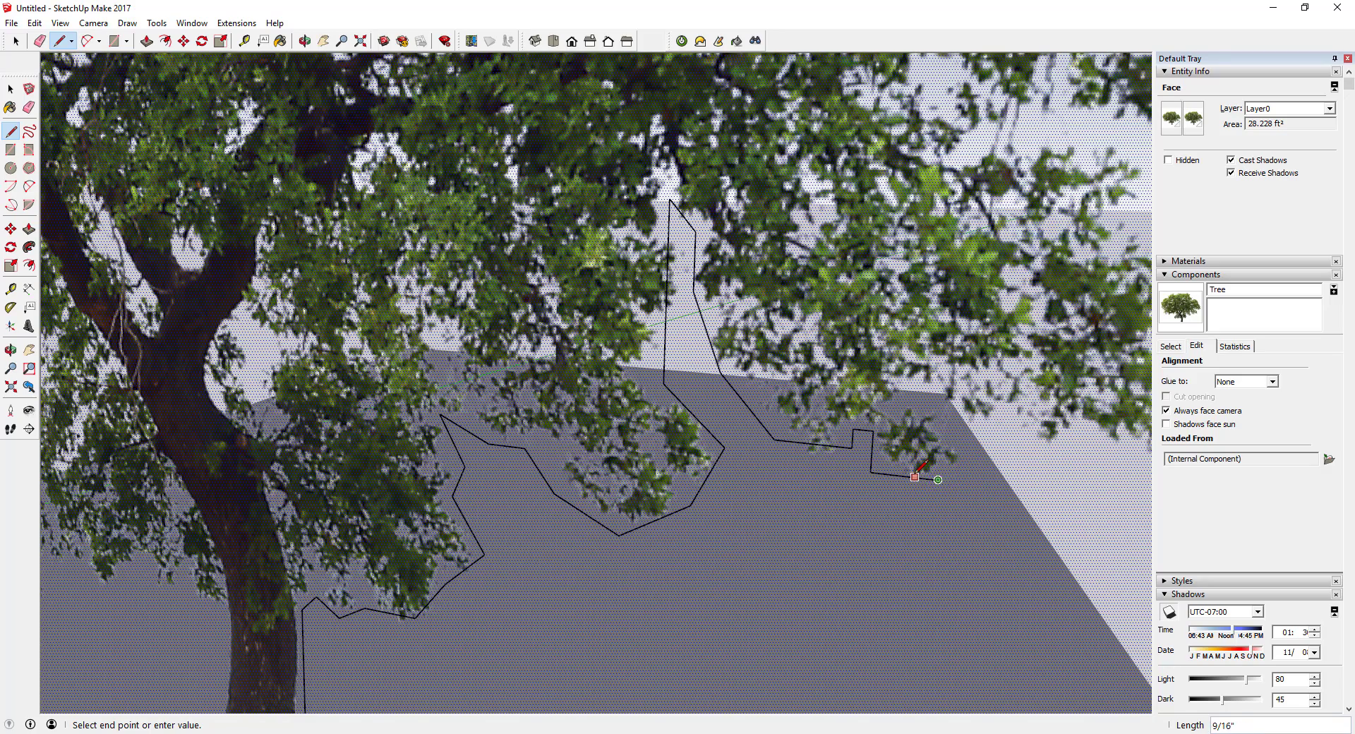
# - Undo the bad segment and trace around the right foliage clump
pyautogui.hotkey('ctrl', 'z')
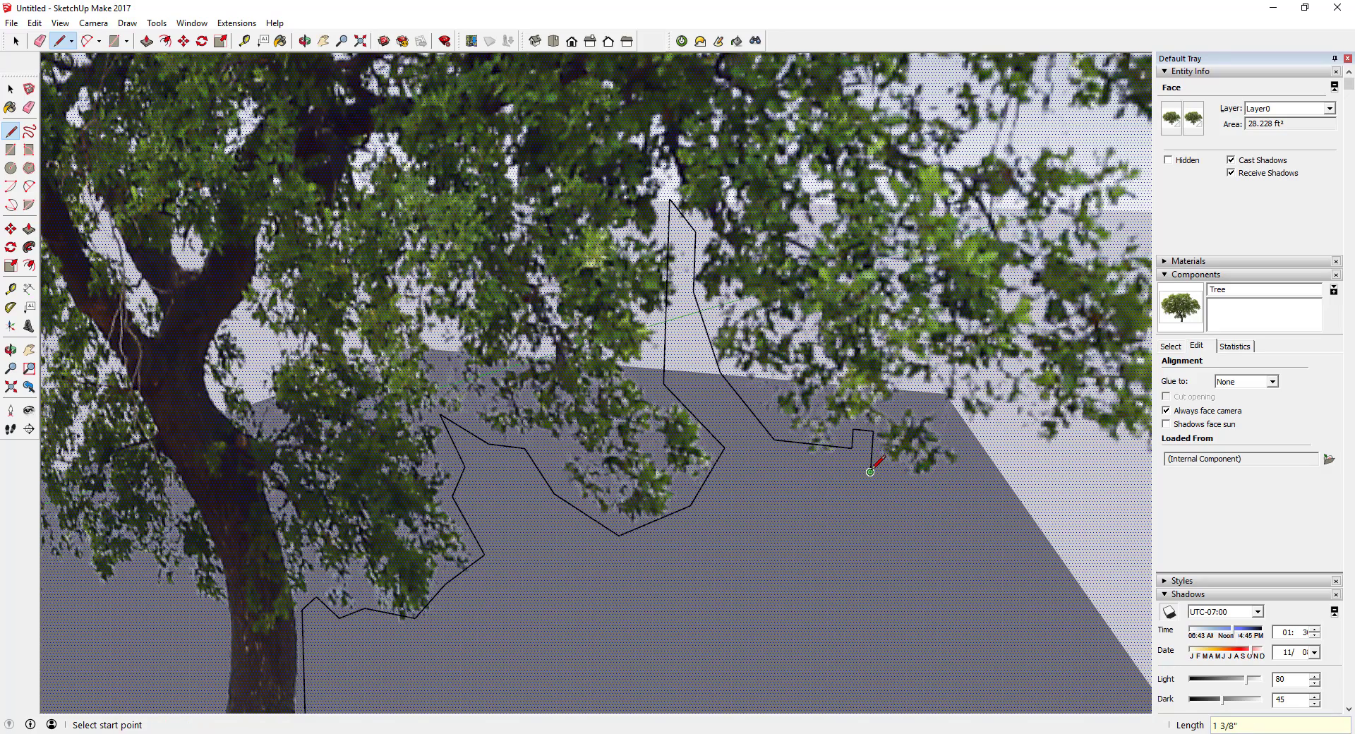
pyautogui.scroll(2, 928, 507)
pyautogui.click(942, 501)
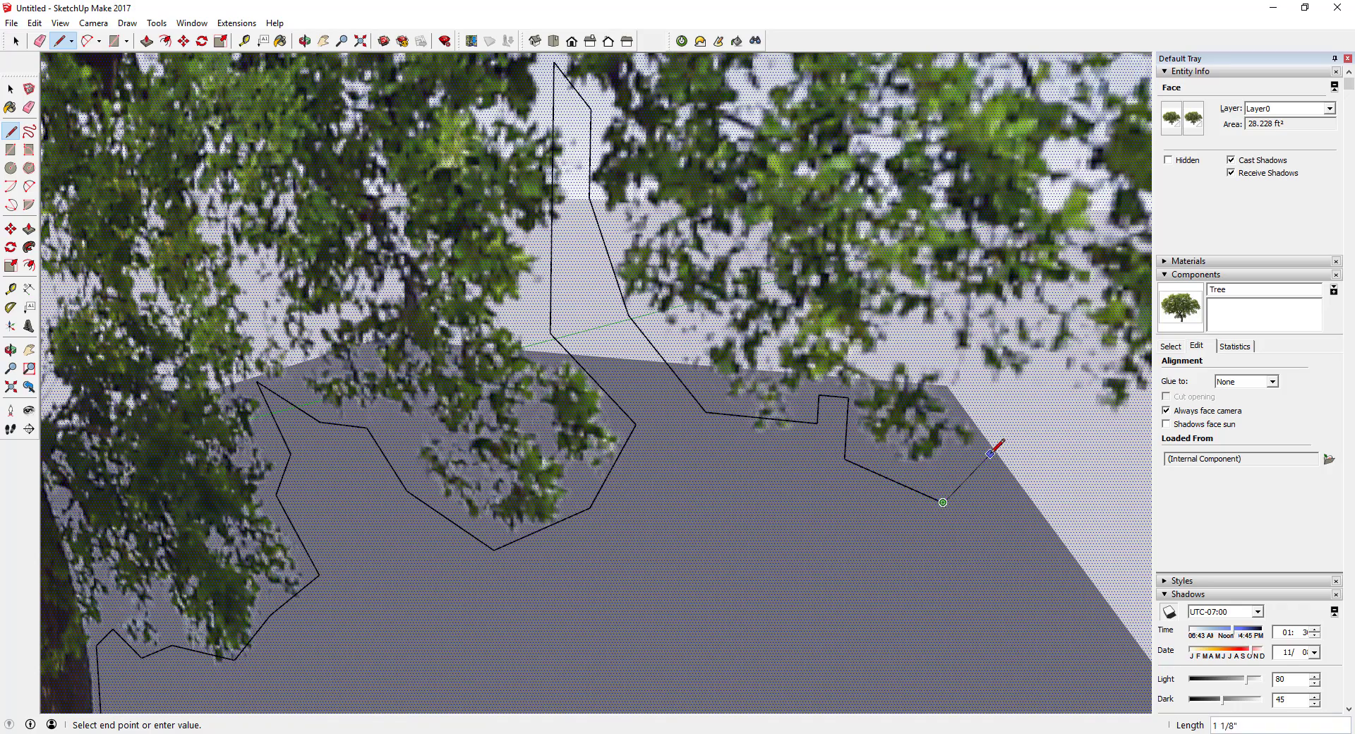
pyautogui.click(990, 453)
pyautogui.click(959, 382)
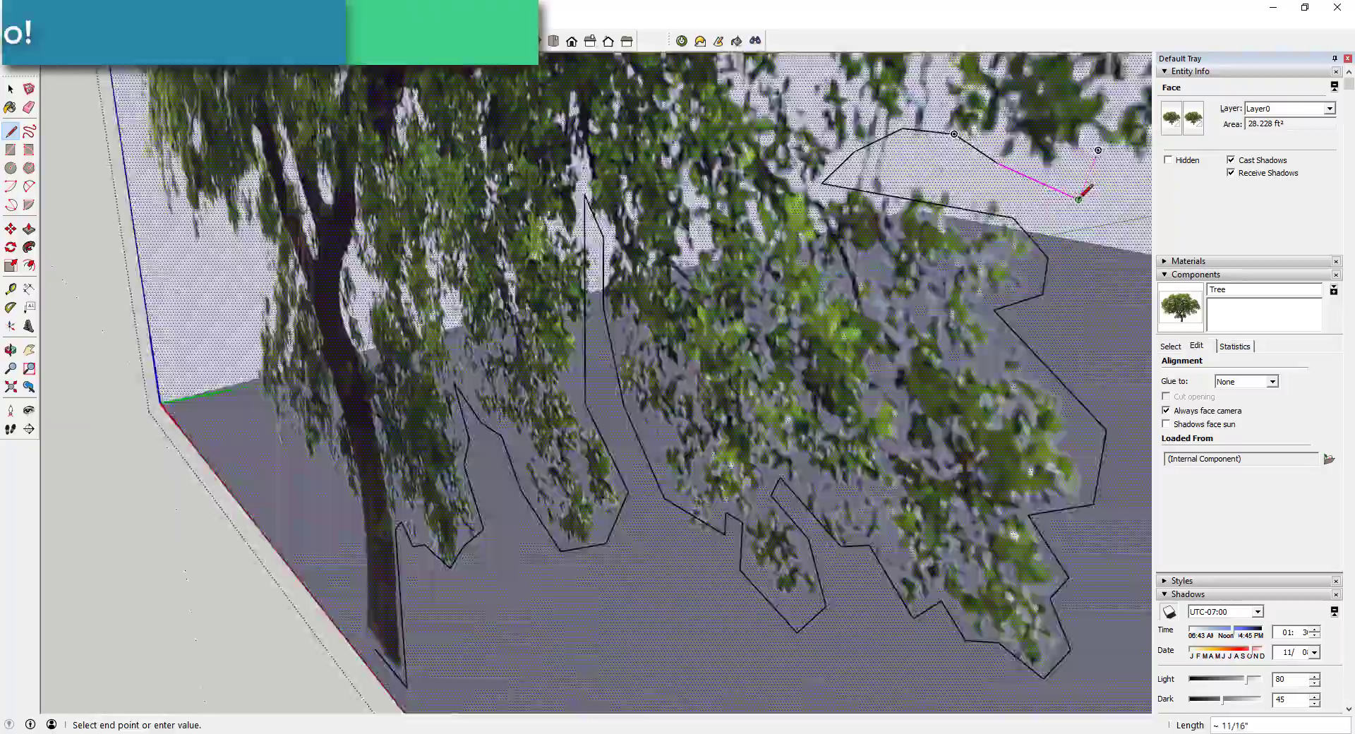
pyautogui.scroll(-5, 1080, 197)
pyautogui.scroll(10, 994, 160)
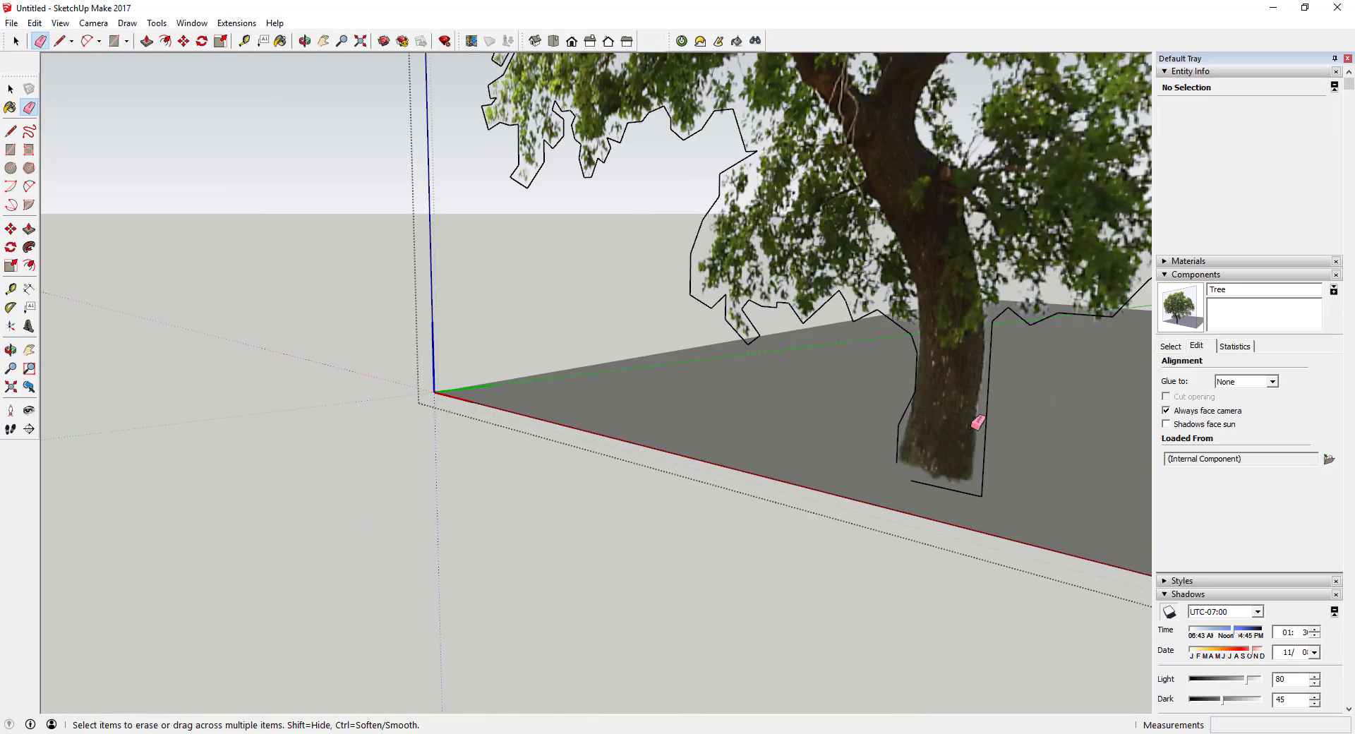
# - Start a line at the outline's endpoint to close it, then cancel back to Select
pyautogui.press('l')
pyautogui.scroll(1, 903, 464)
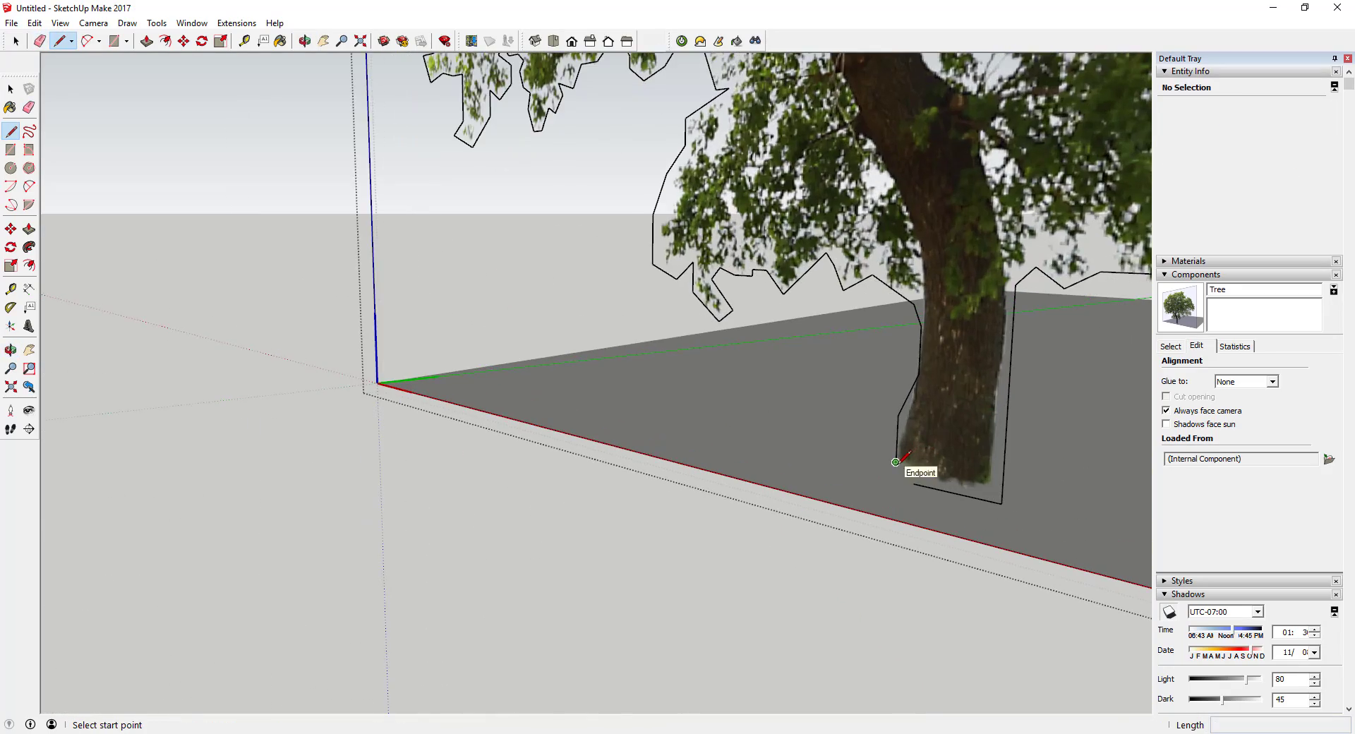
pyautogui.click(898, 461)
pyautogui.scroll(2, 902, 466)
pyautogui.press('space')
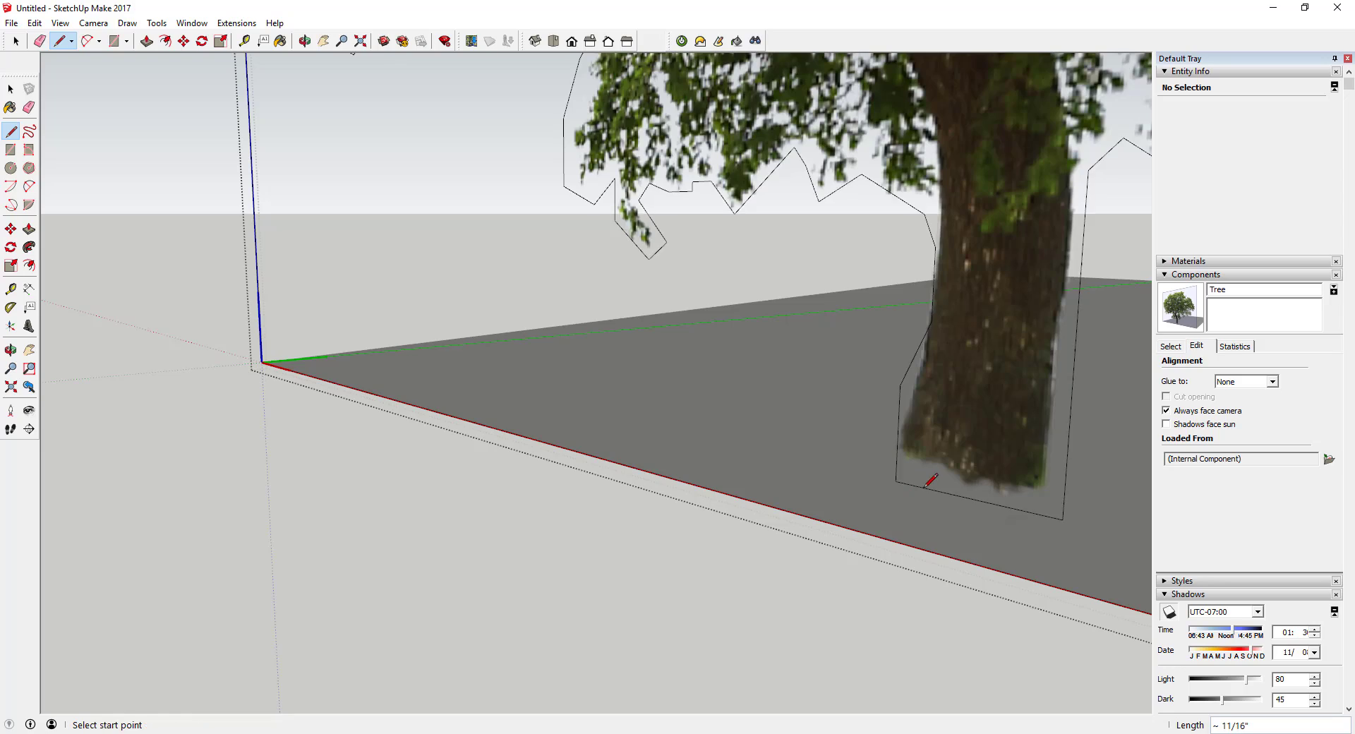
pyautogui.scroll(-5, 914, 409)
# - Select the tree face, then the separate 13.4327 ft² rectangle face surrounding it
pyautogui.click(906, 335)
pyautogui.scroll(-3, 882, 291)
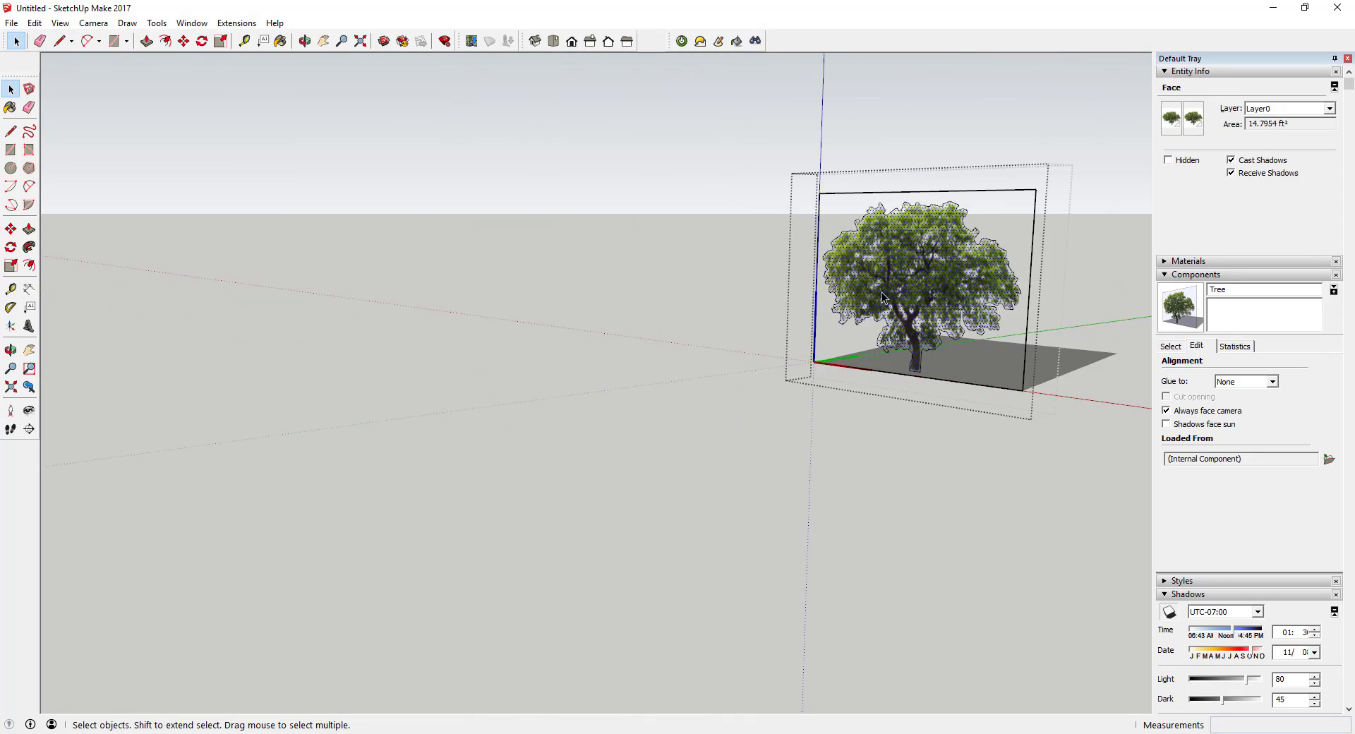
pyautogui.moveTo(882, 291); pyautogui.dragTo(1094, 300, button='middle')
pyautogui.scroll(4, 815, 227)
pyautogui.scroll(-2, 831, 295)
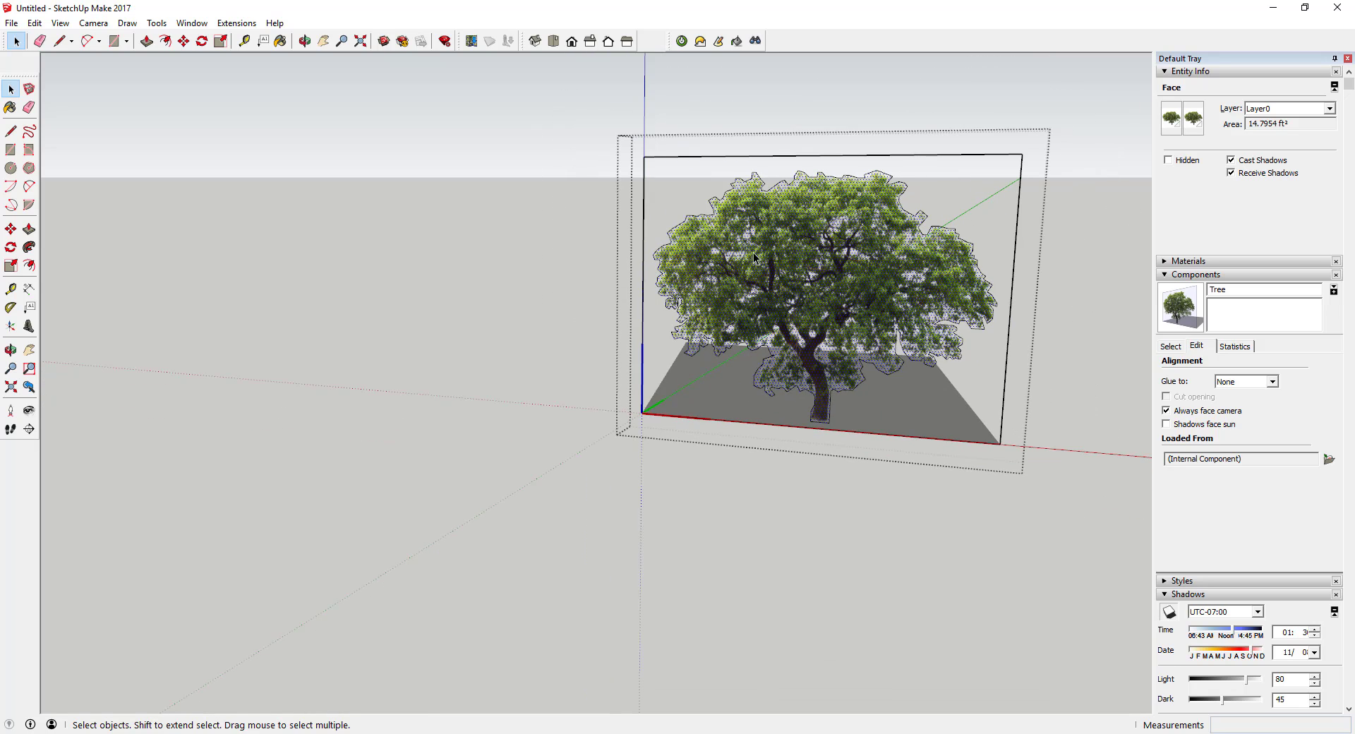
pyautogui.click(945, 418)
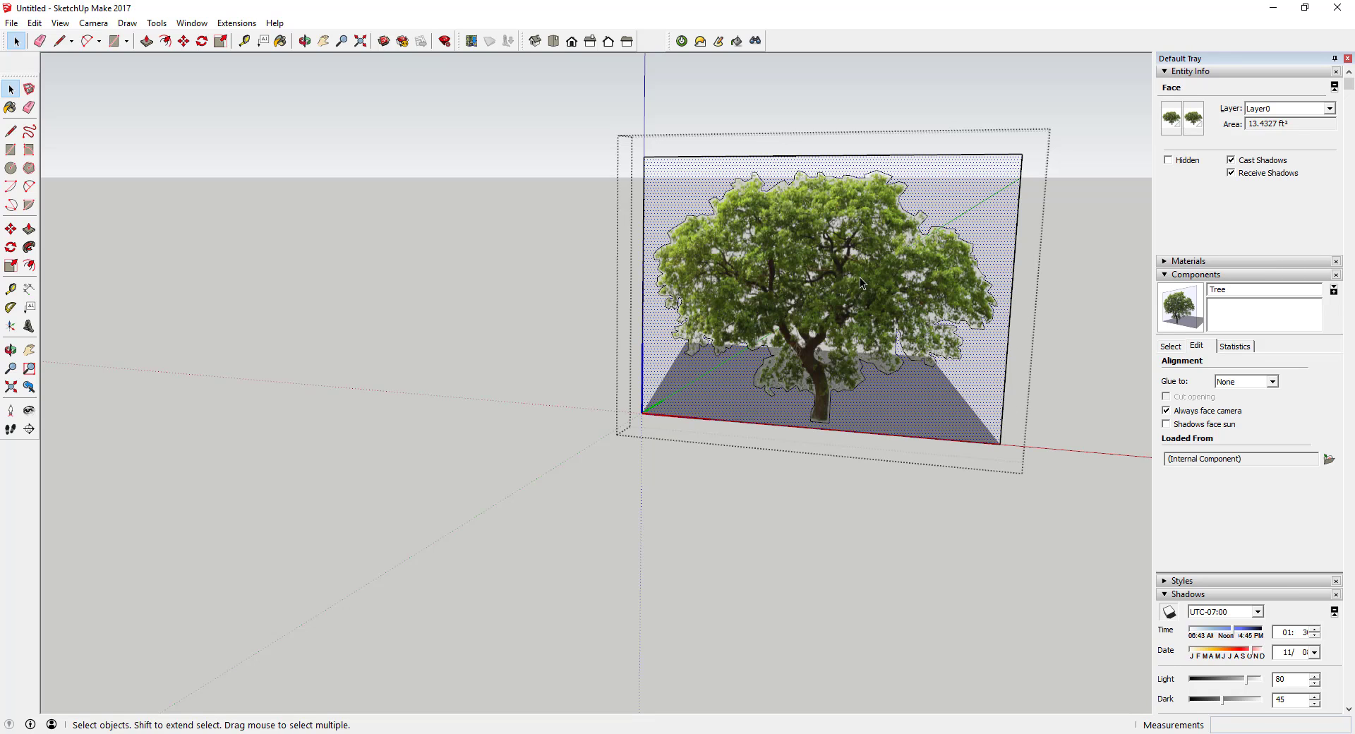
# - Erase the rectangle face behind the tree along with its left and bottom edges
pyautogui.press('e')
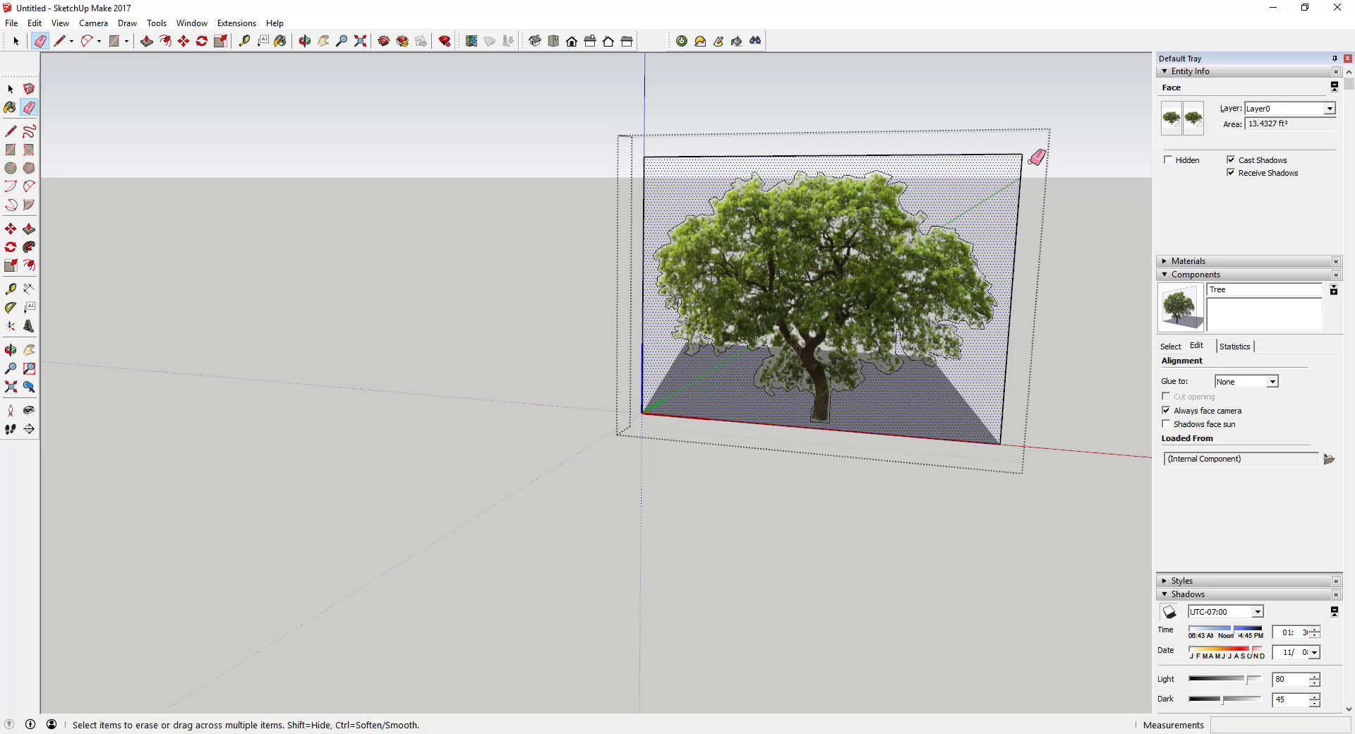
pyautogui.moveTo(1034, 151); pyautogui.dragTo(1014, 145)
pyautogui.click(642, 356)
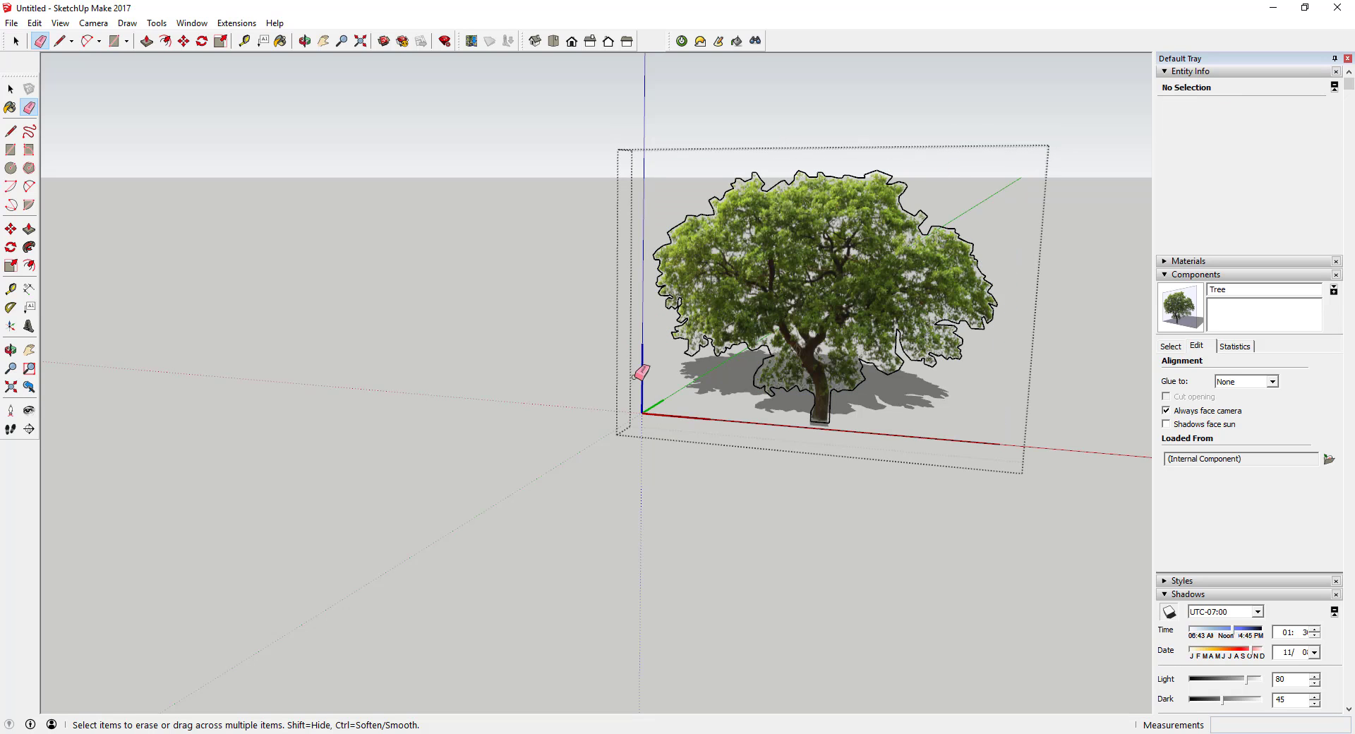
pyautogui.moveTo(695, 404); pyautogui.dragTo(832, 465)
pyautogui.scroll(-3, 766, 404)
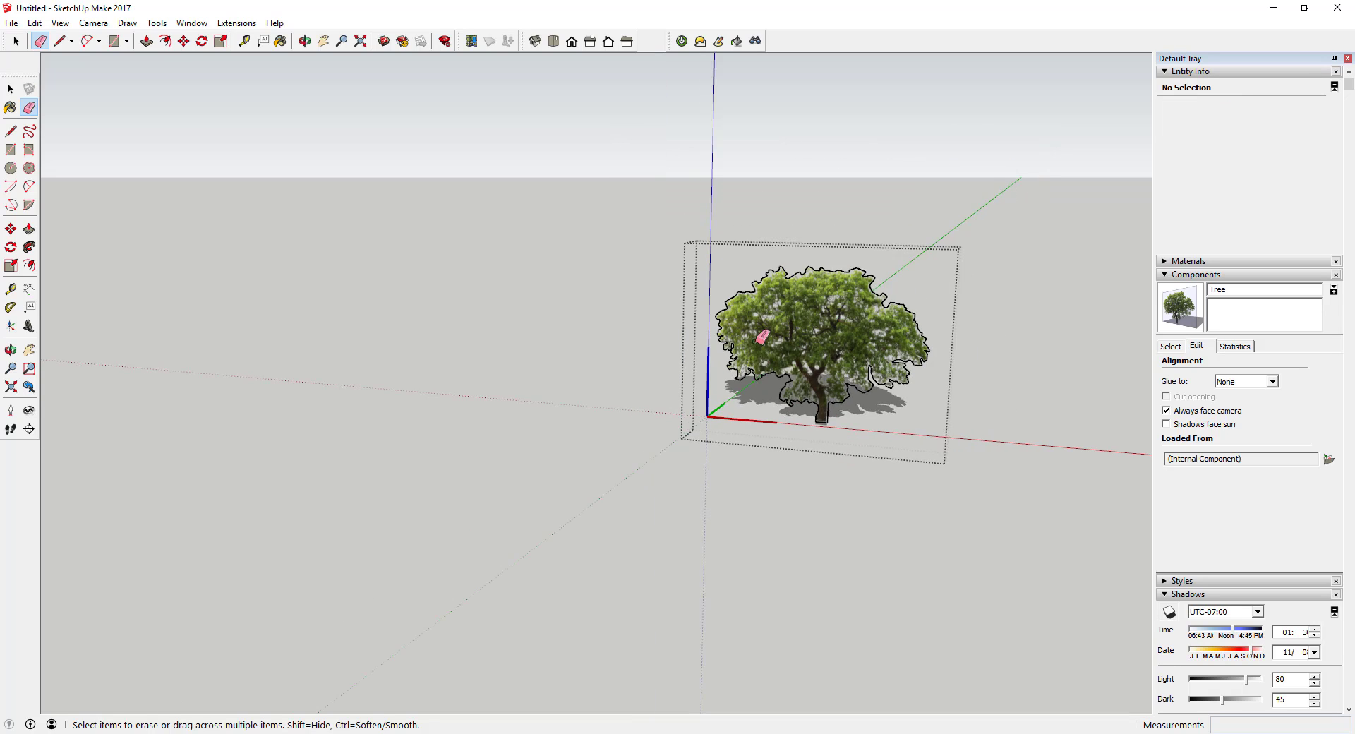
pyautogui.scroll(5, 724, 357)
pyautogui.press('space')
# - Select the whole tree component, test a Move and cancel it, then clear the selection
pyautogui.moveTo(679, 209); pyautogui.dragTo(1007, 521)
pyautogui.scroll(5, 871, 473)
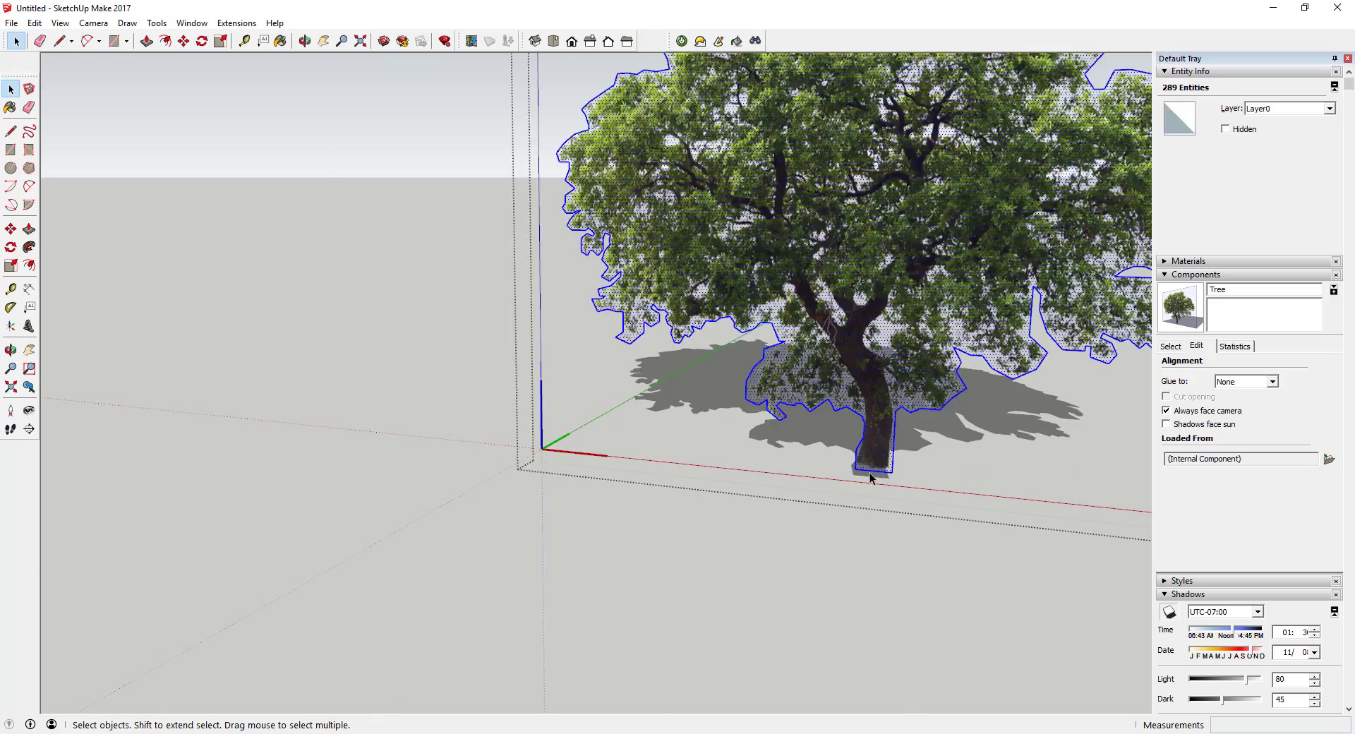
pyautogui.press('m')
pyautogui.scroll(1, 843, 467)
pyautogui.click(843, 467)
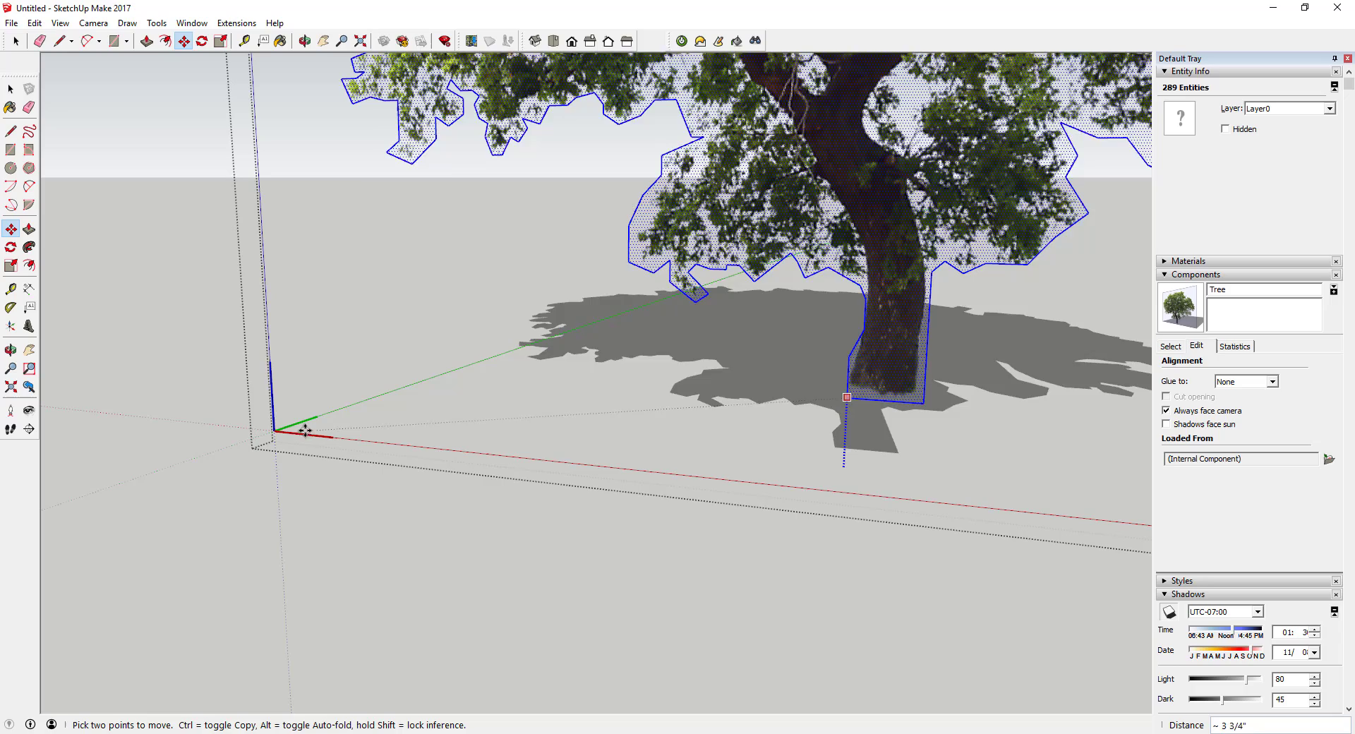
pyautogui.press('Escape')
pyautogui.press('space')
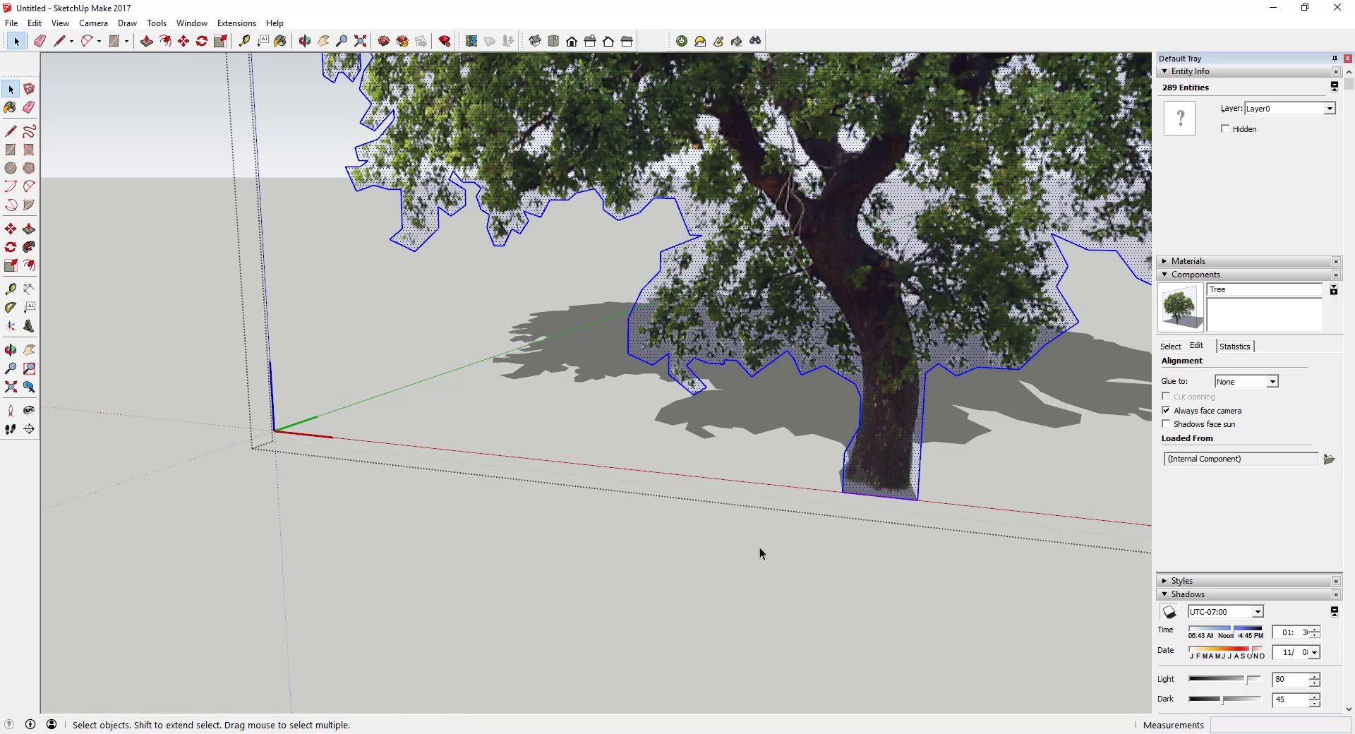
pyautogui.scroll(-8, 759, 547)
pyautogui.click(718, 484)
pyautogui.moveTo(786, 285); pyautogui.dragTo(766, 356, button='middle')
# - Drag the Shadows slider into November so the tree's shadow stretches further across the ground
pyautogui.scroll(3, 852, 392)
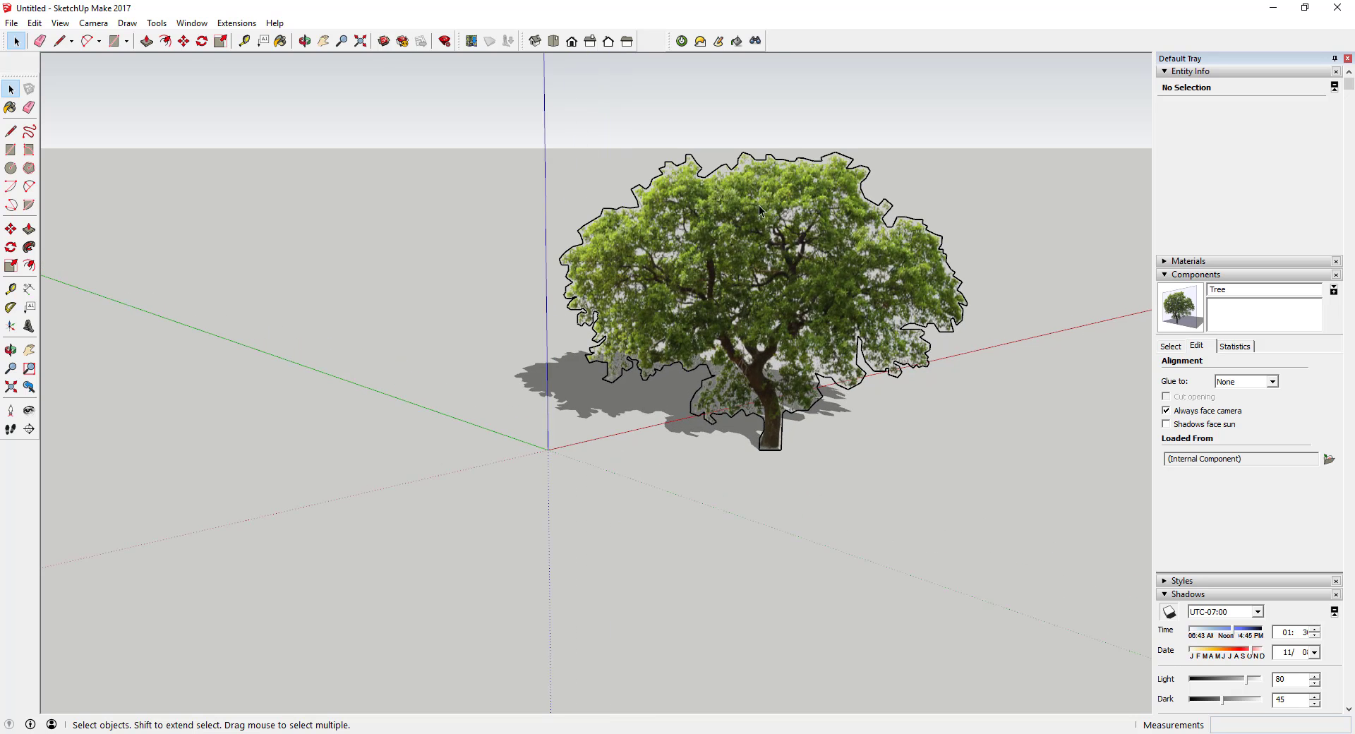
pyautogui.click(815, 252)
pyautogui.moveTo(815, 253); pyautogui.dragTo(613, 335, button='middle')
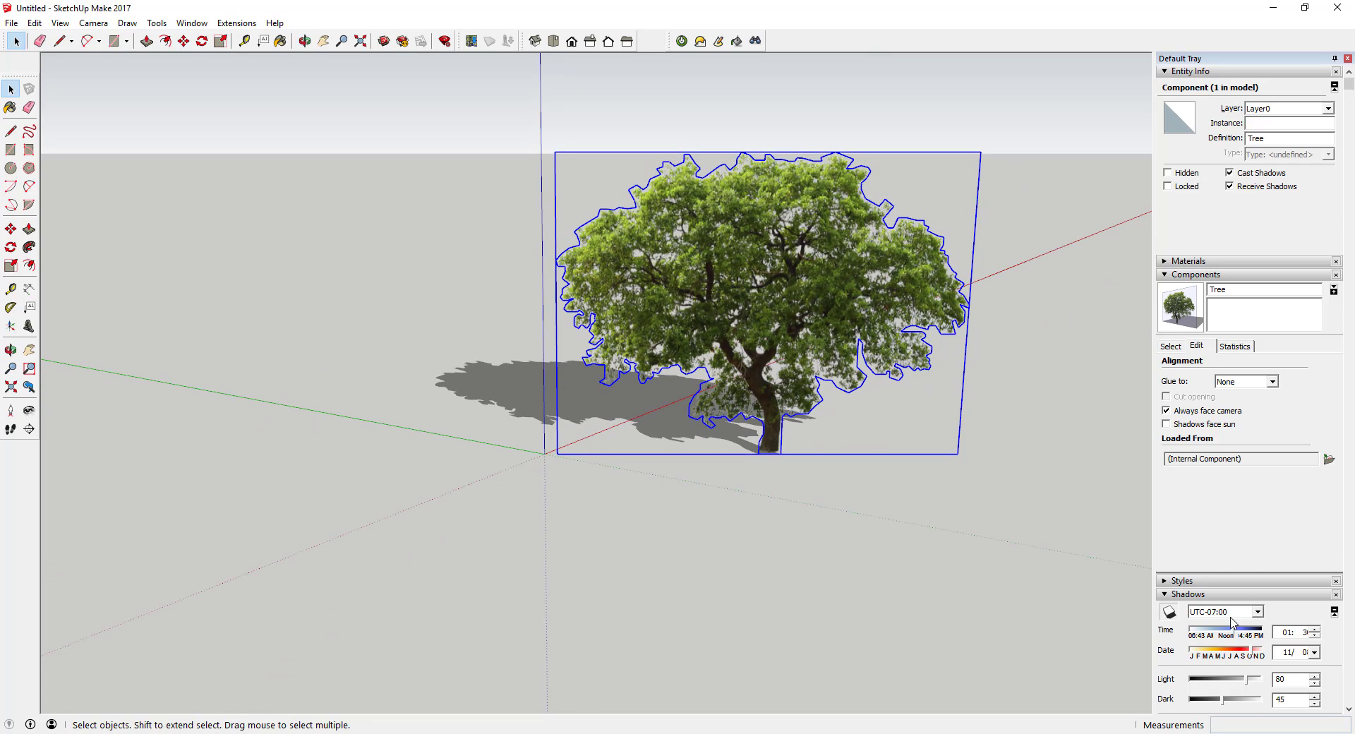
pyautogui.scroll(-3, 1260, 607)
pyautogui.moveTo(1236, 550); pyautogui.dragTo(1249, 569)
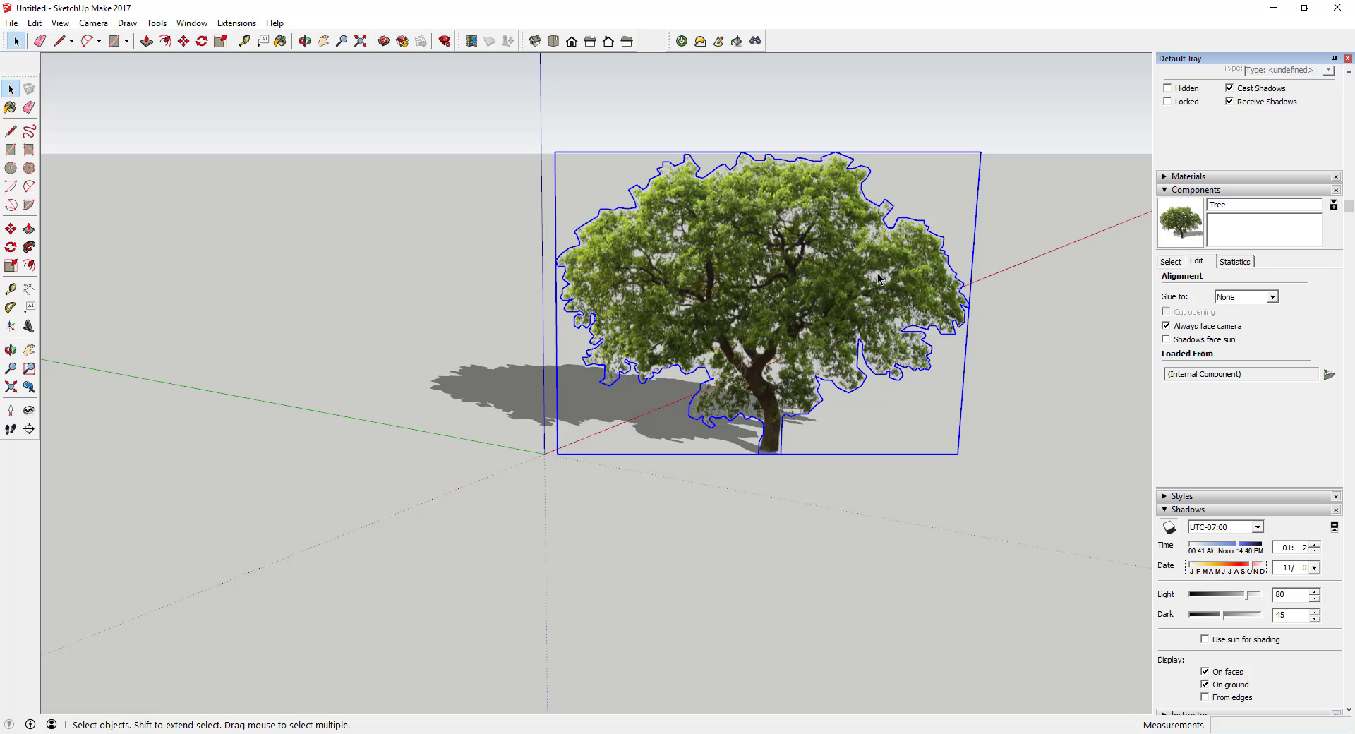
# - Inside the Tree component, select only the 288 outline edges and hide them
pyautogui.click(979, 352)
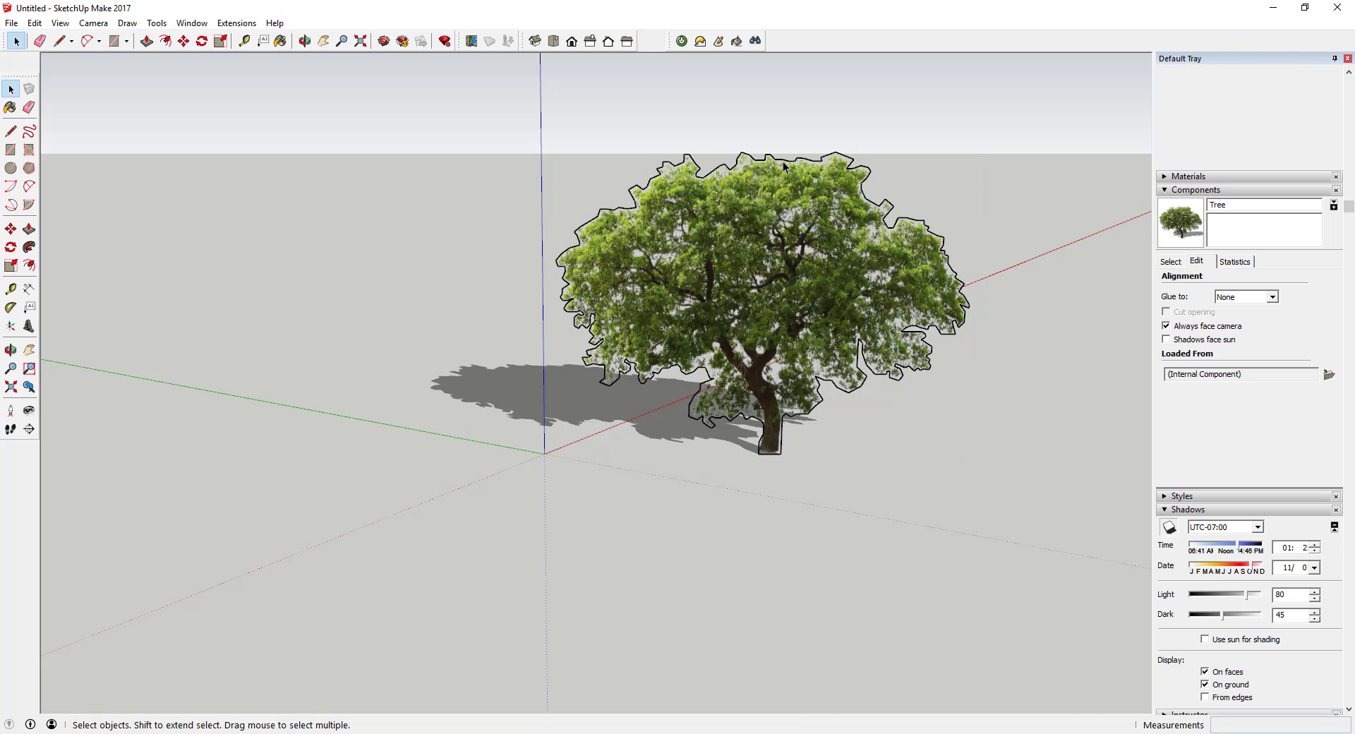
pyautogui.click(799, 249)
pyautogui.moveTo(806, 264); pyautogui.dragTo(764, 330, button='middle')
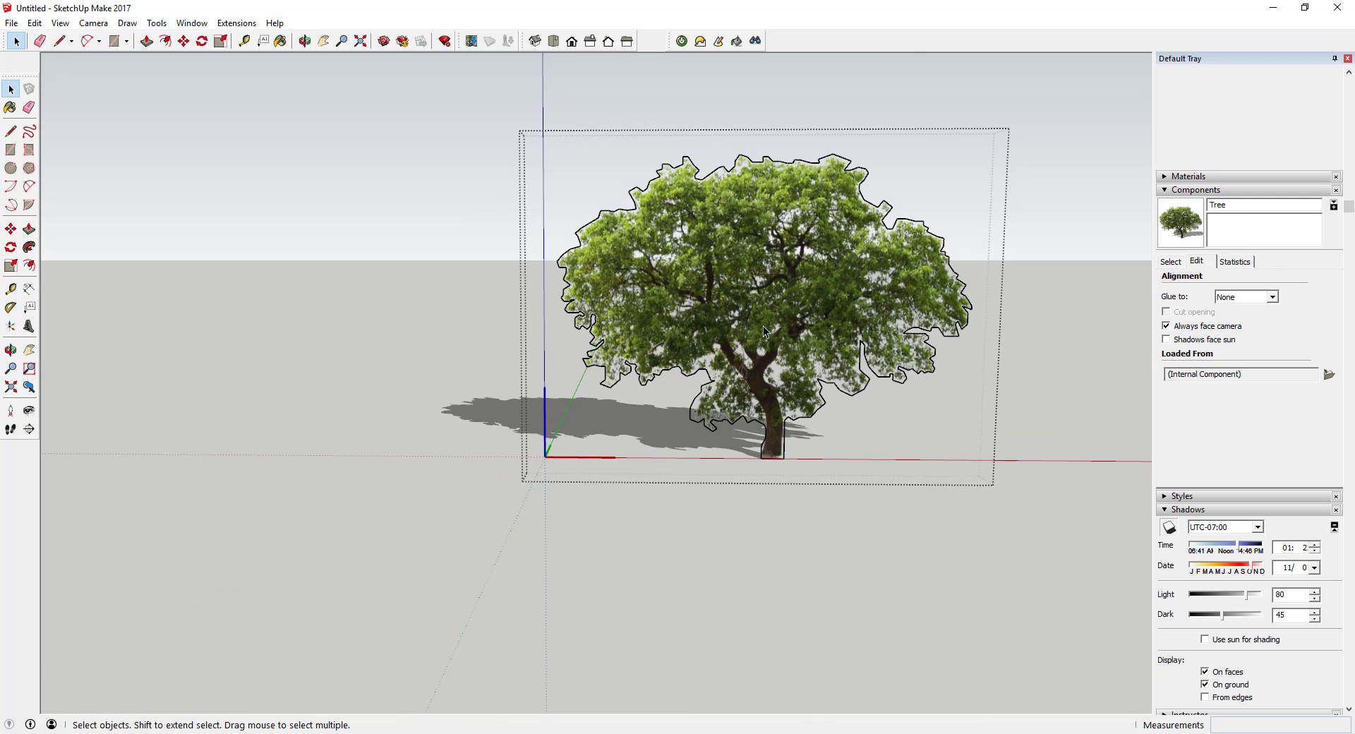
pyautogui.moveTo(529, 134); pyautogui.dragTo(1041, 516)
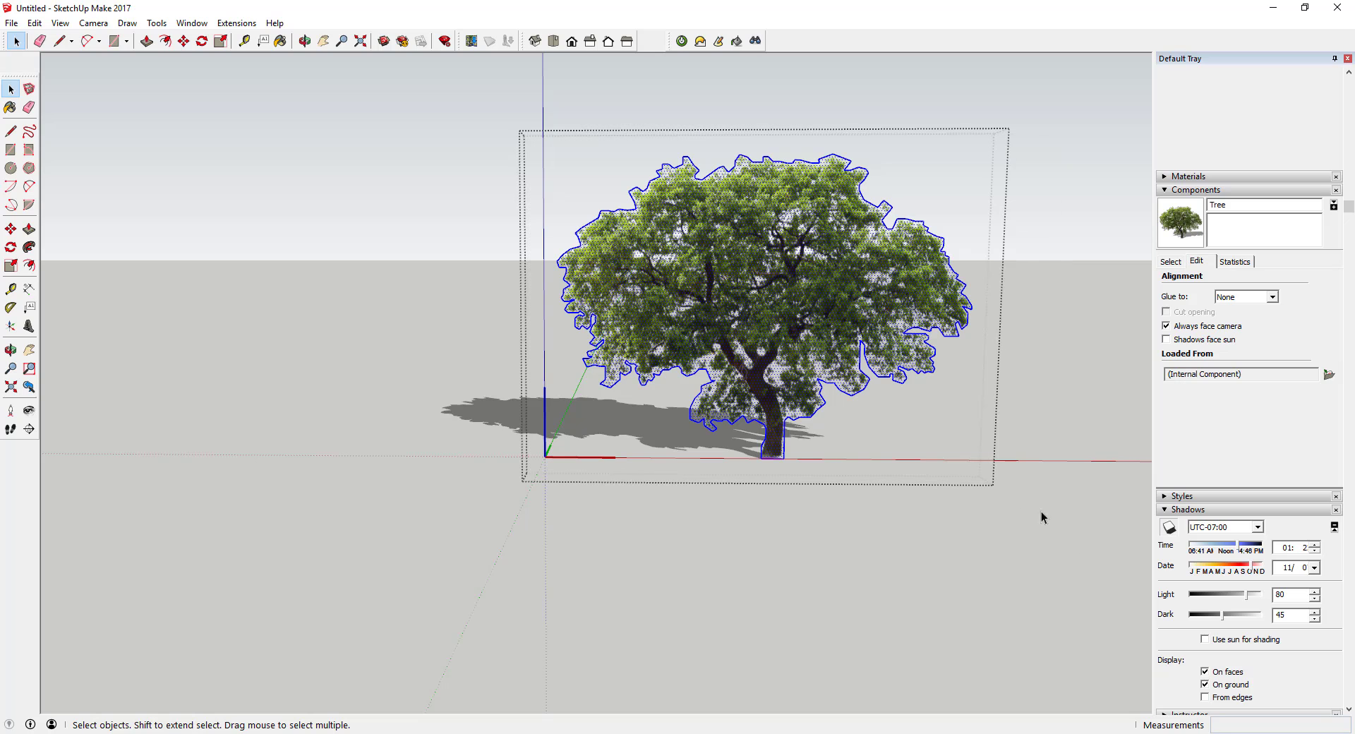
pyautogui.keyDown('shift'); pyautogui.click(787, 281); pyautogui.keyUp('shift')
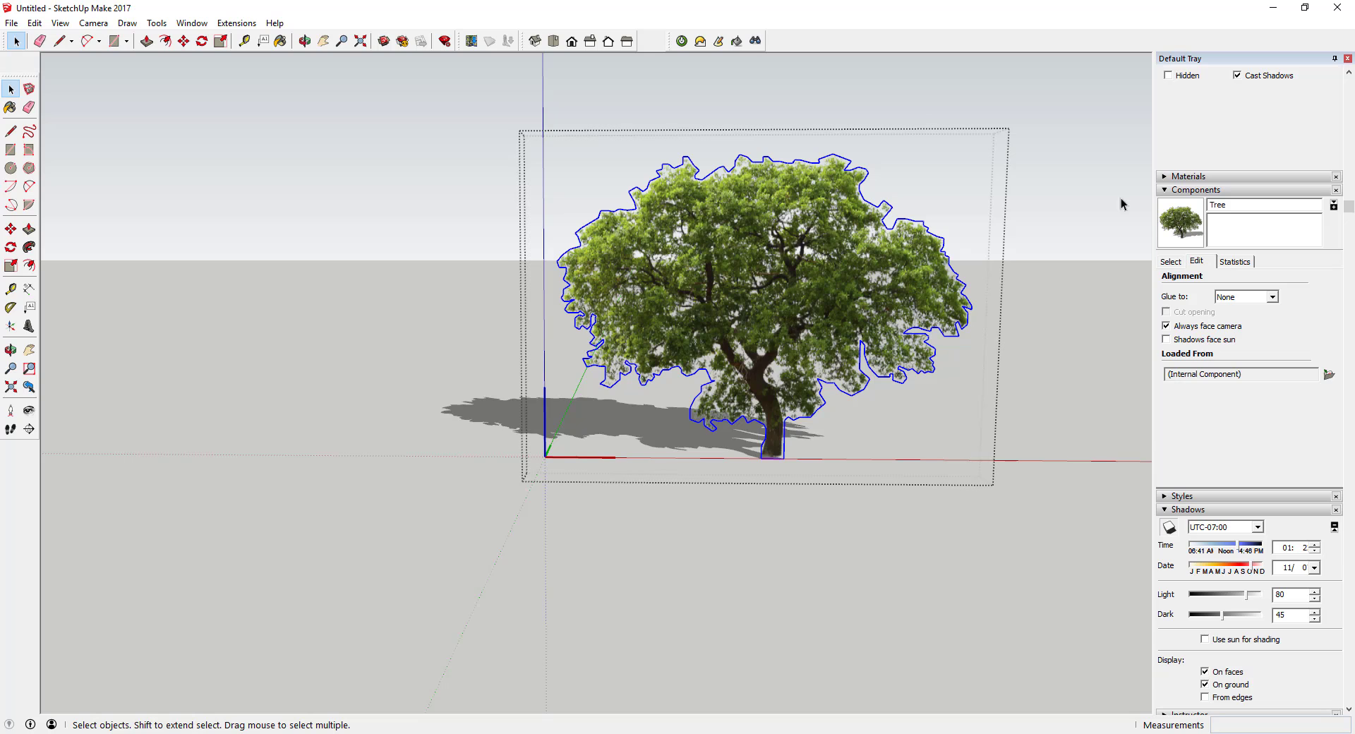
pyautogui.rightClick(879, 205)
pyautogui.click(929, 246)
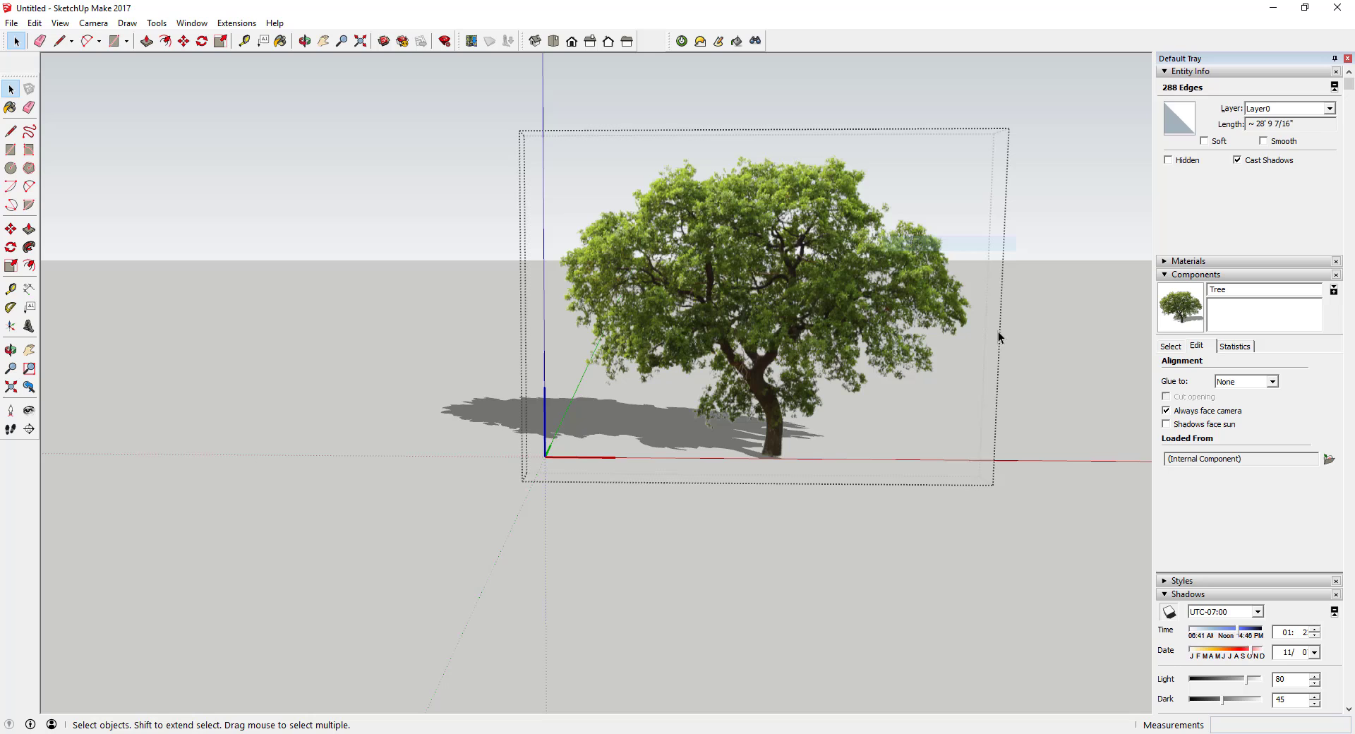
pyautogui.click(1038, 325)
pyautogui.moveTo(923, 367); pyautogui.dragTo(738, 321, button='middle')
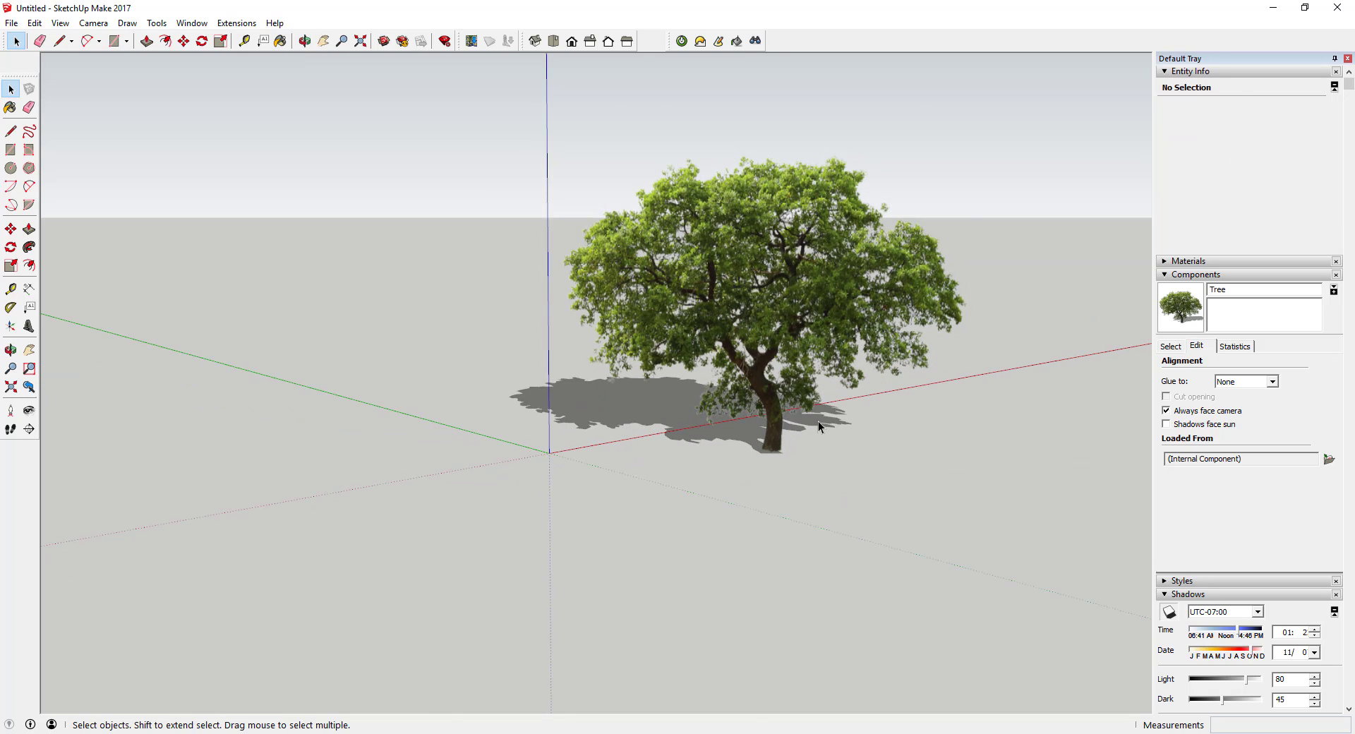
pyautogui.click(782, 319)
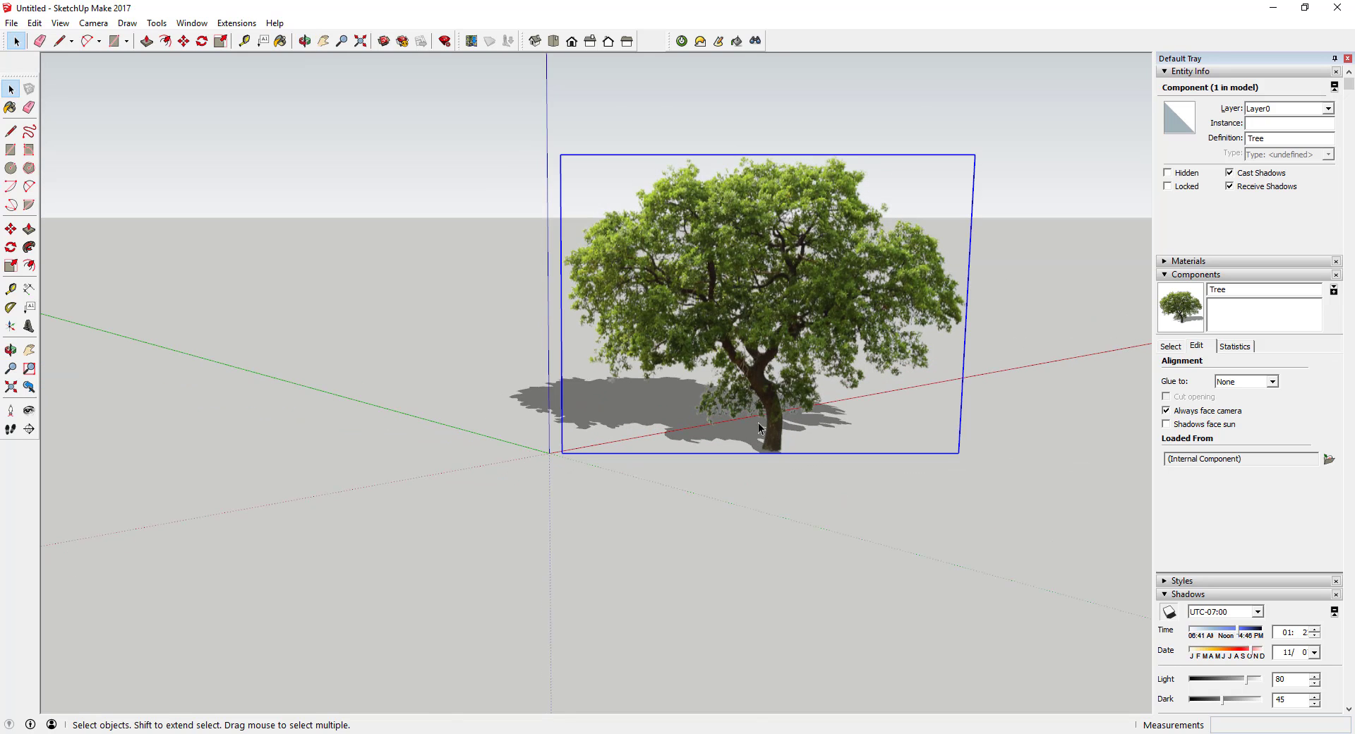
# - From the Components panel's in-model list, choose Save As for the Tree component
pyautogui.moveTo(583, 272); pyautogui.dragTo(692, 247, button='middle')
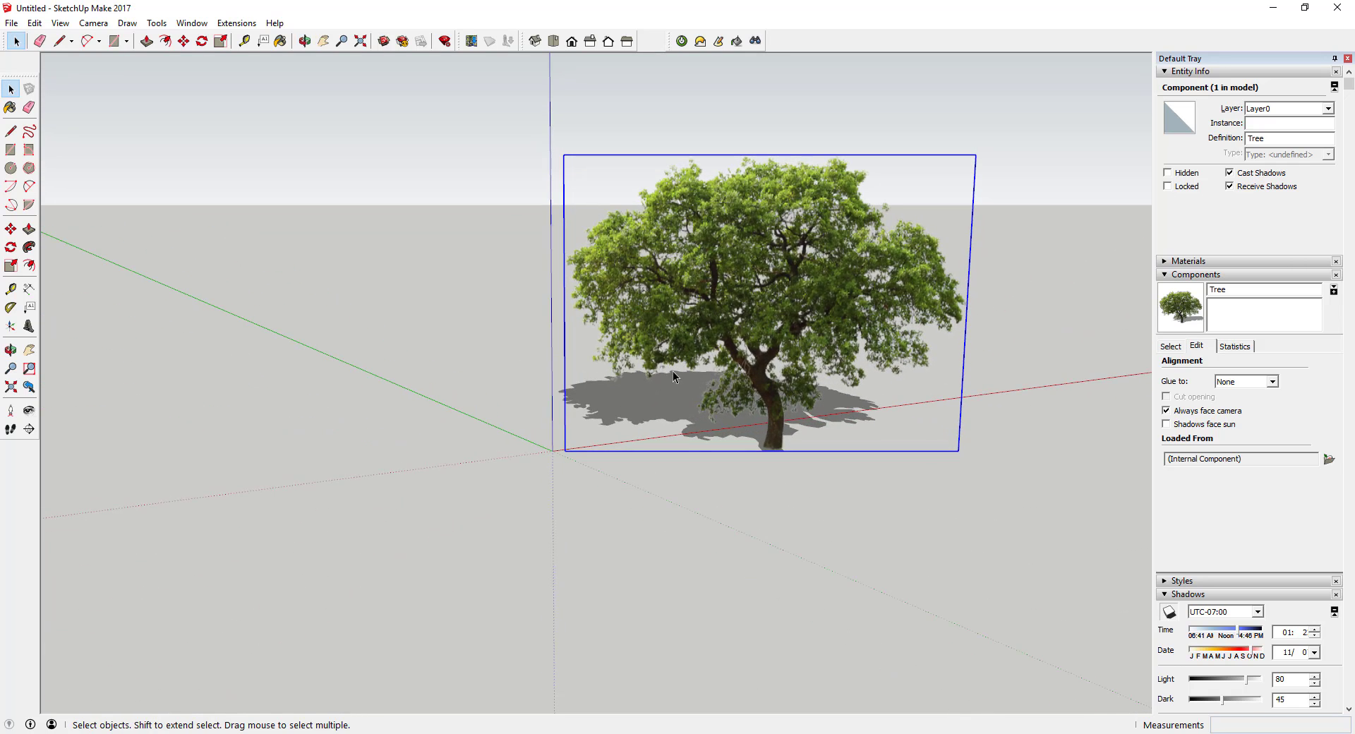
pyautogui.scroll(-2, 860, 455)
pyautogui.scroll(1, 824, 362)
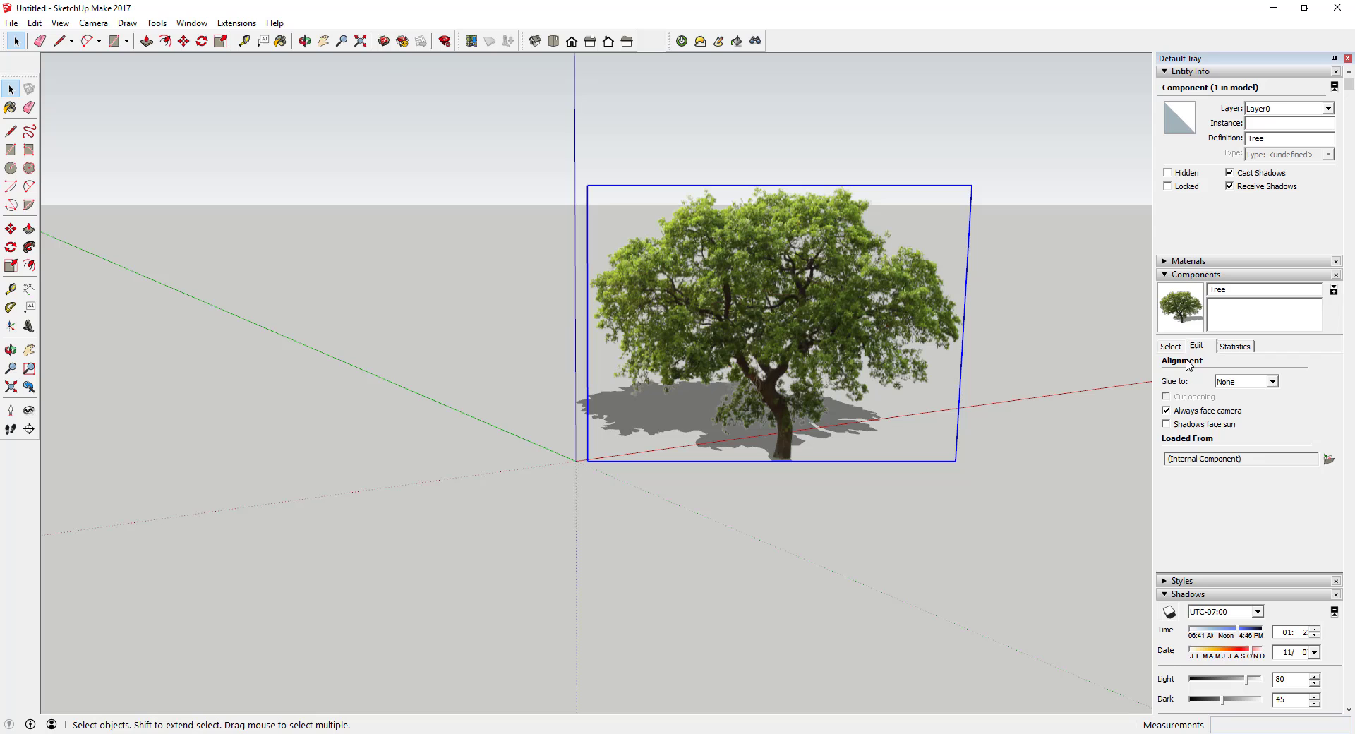
pyautogui.click(1169, 346)
pyautogui.rightClick(1186, 453)
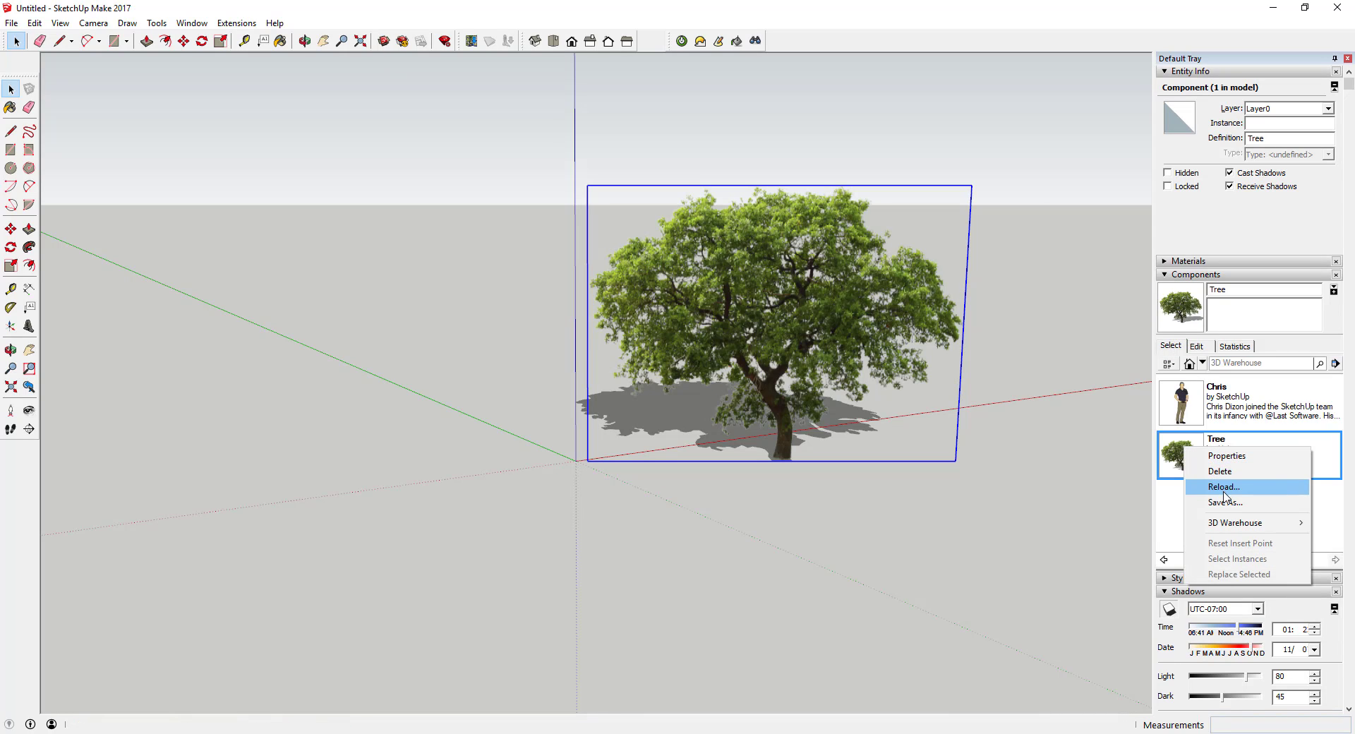
pyautogui.click(1199, 503)
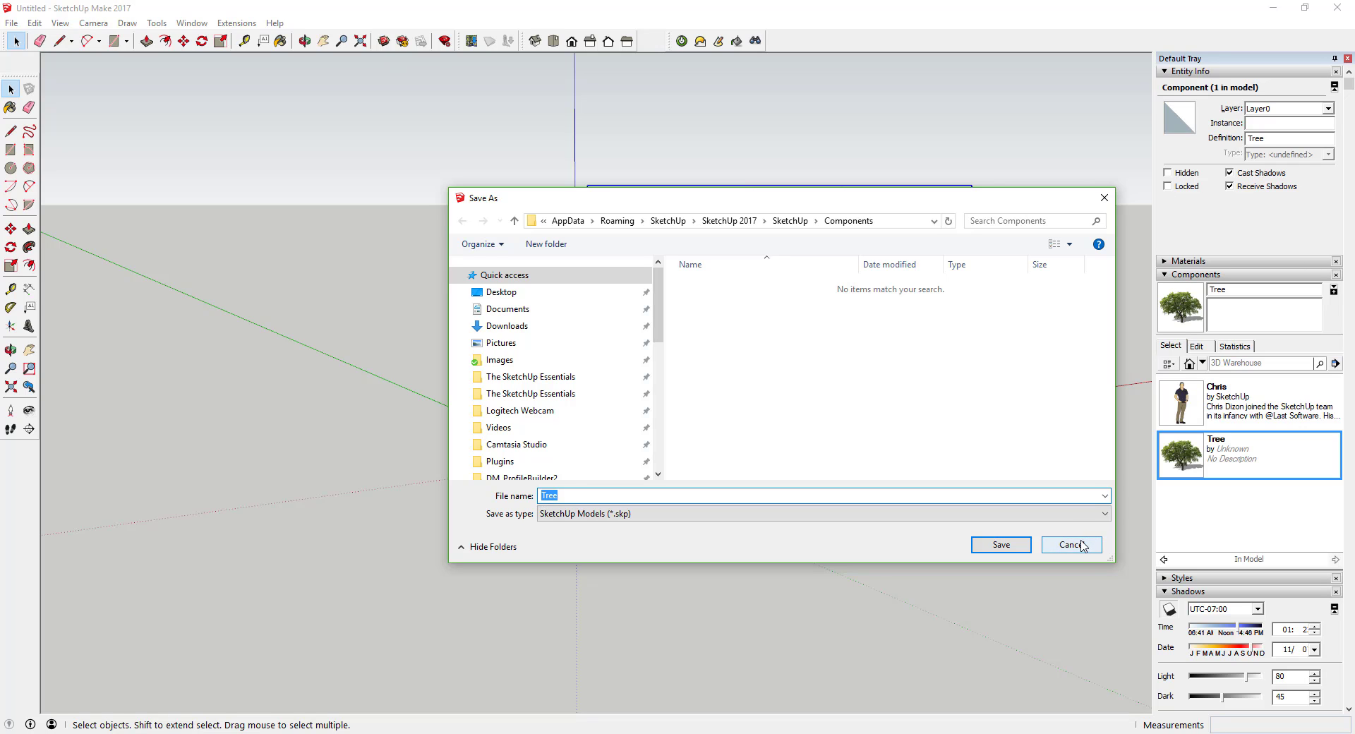
# - Cancel the Save As dialog and zoom in on the shadow-casting tree
pyautogui.click(1079, 544)
pyautogui.scroll(3, 977, 250)
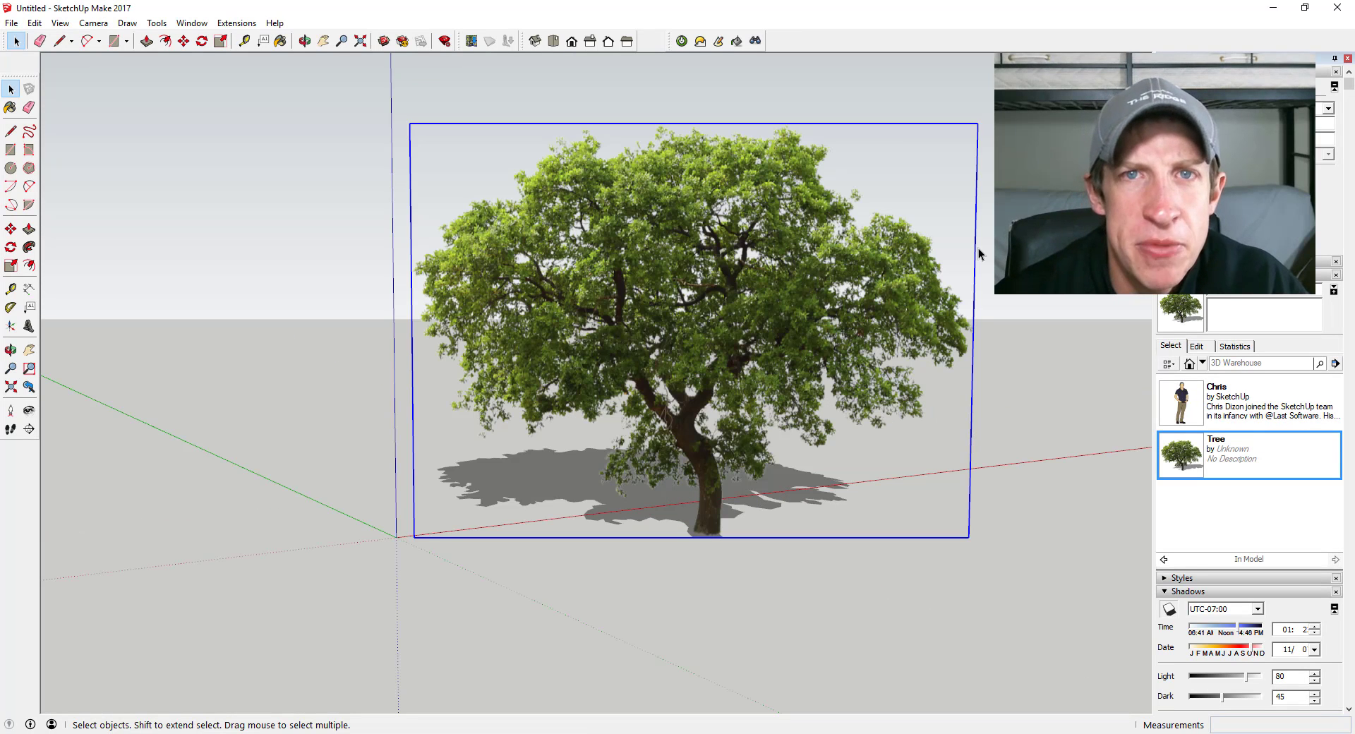